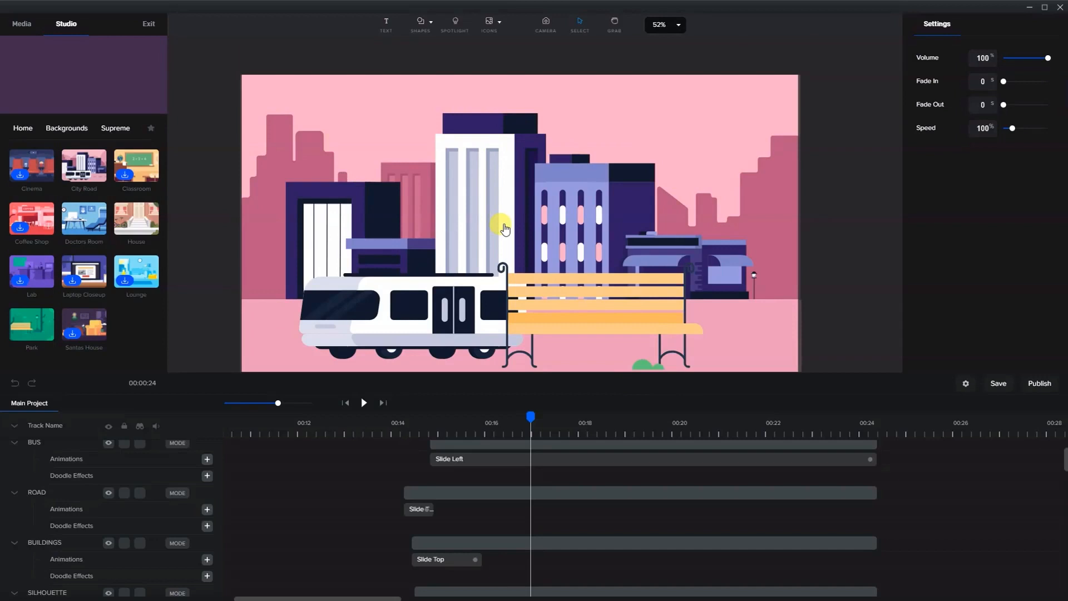
Examine how the bench and bus appear between about 14 and 17 seconds of the slide animation
scroll(505, 229, down, 1)
click(559, 268)
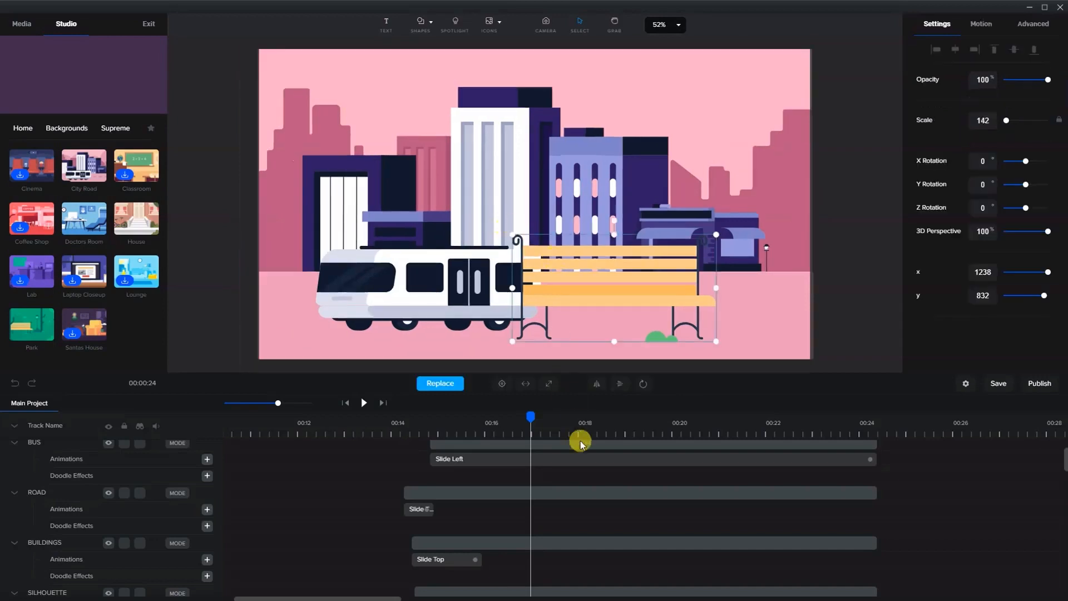
drag(528, 416, 546, 428)
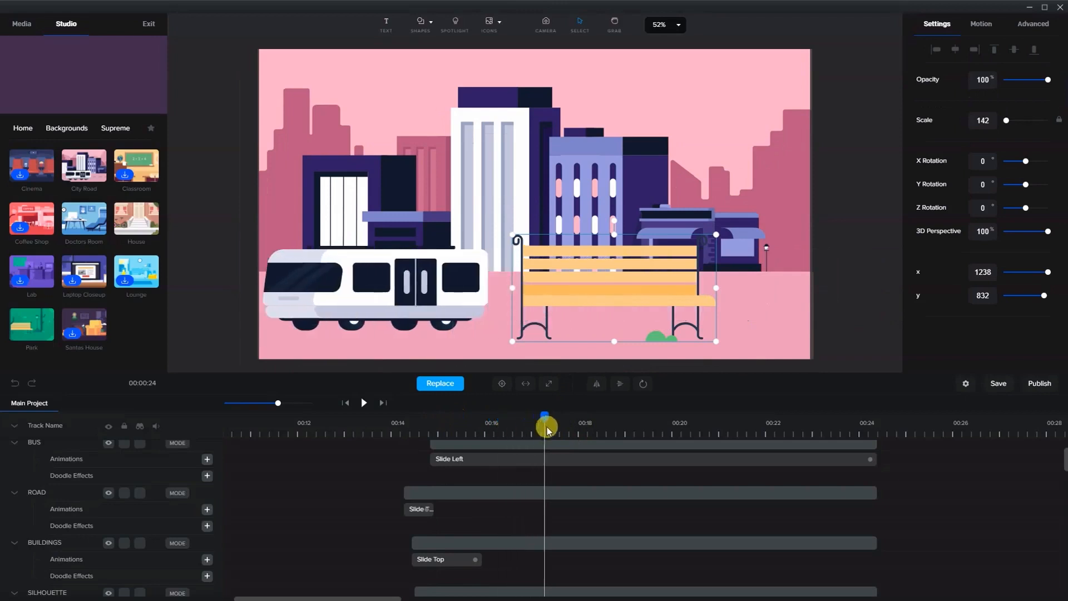
click(364, 287)
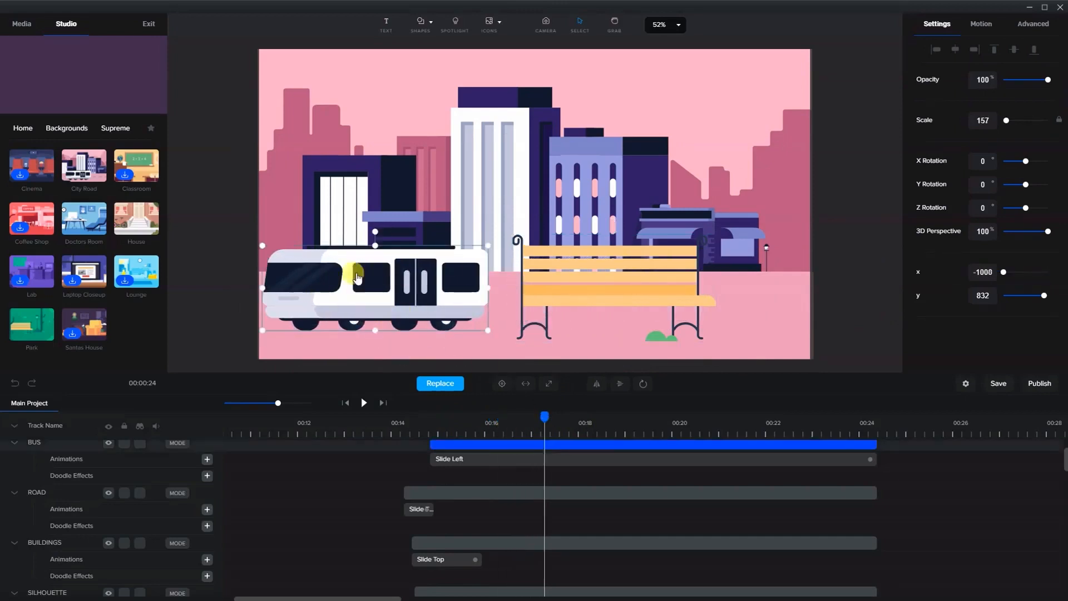
click(399, 428)
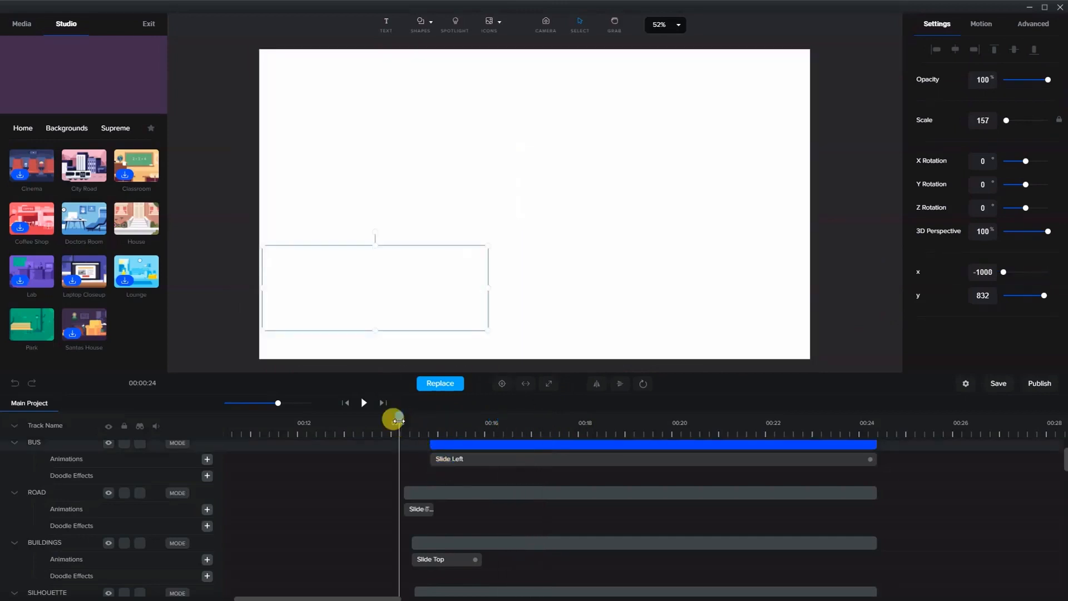
drag(400, 421, 480, 455)
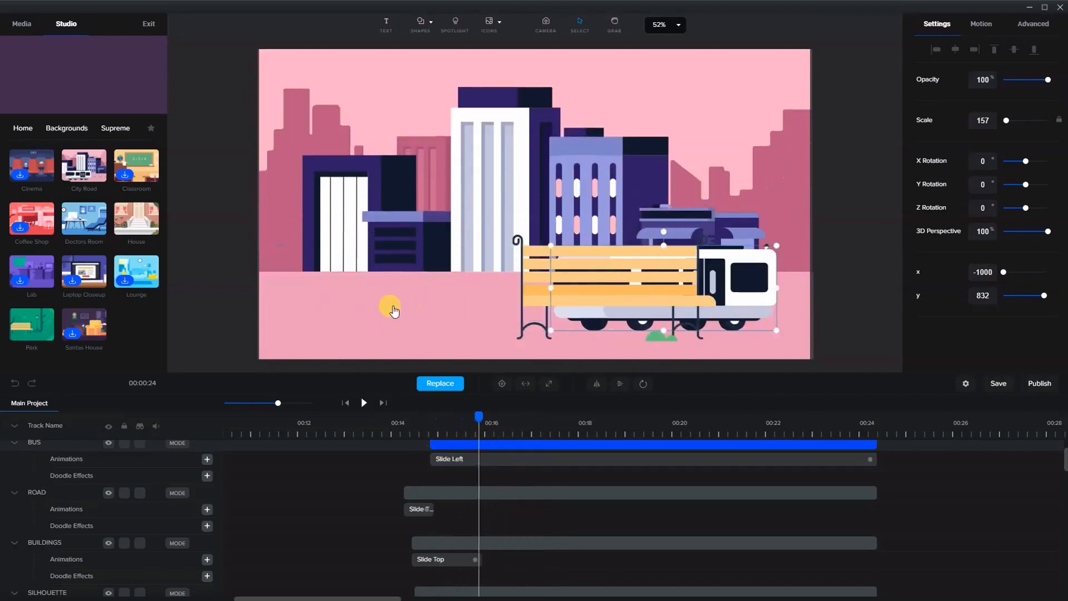
Add a rectangle, stretch it across the full width of the canvas bottom, and color it dark gray #494949
click(417, 23)
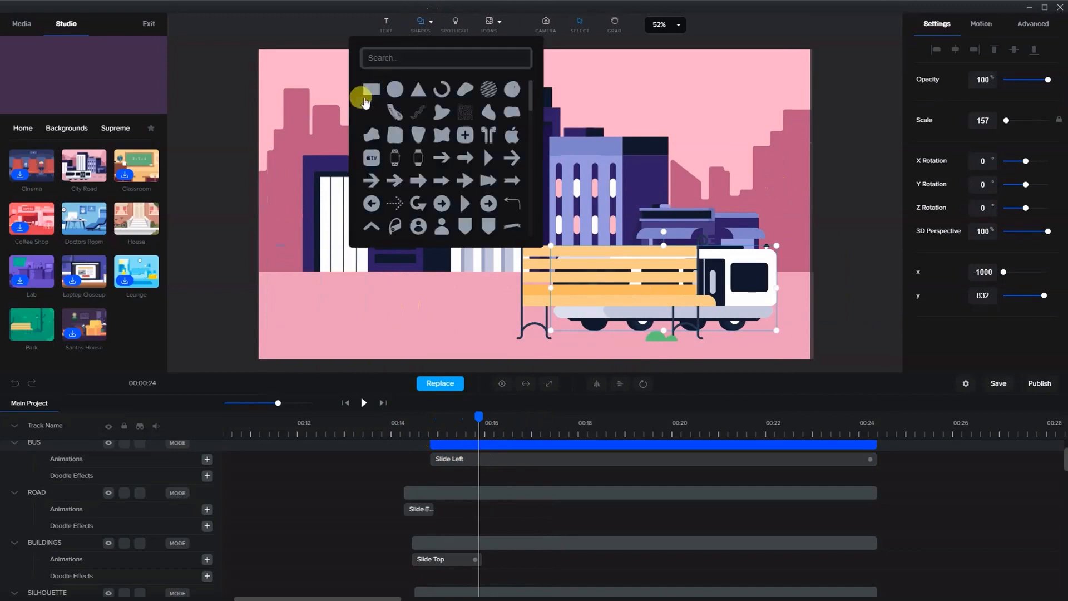
click(372, 89)
drag(553, 210, 333, 350)
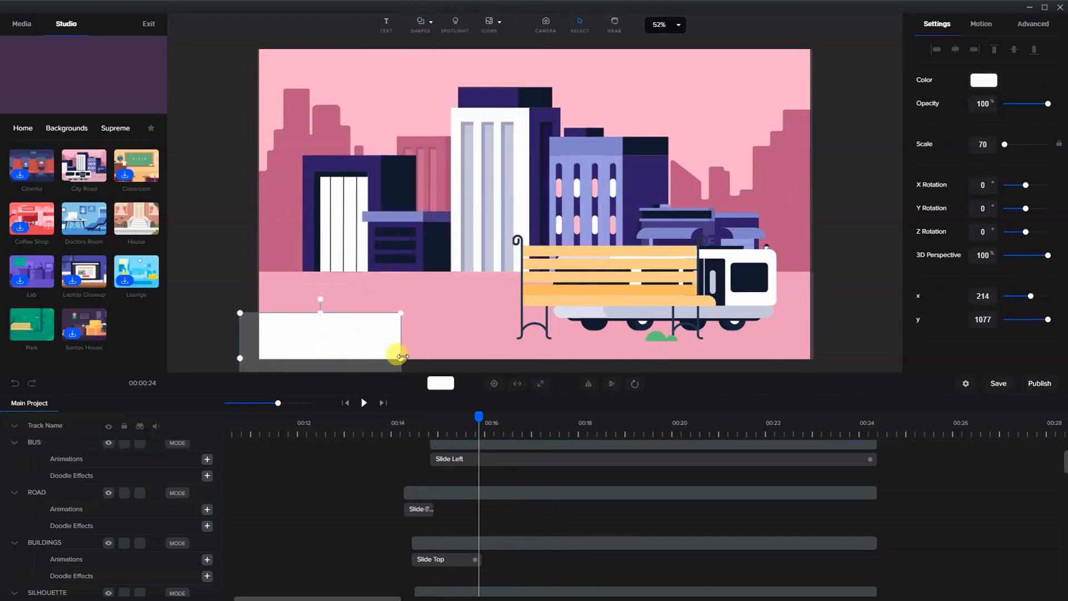
drag(400, 358, 825, 363)
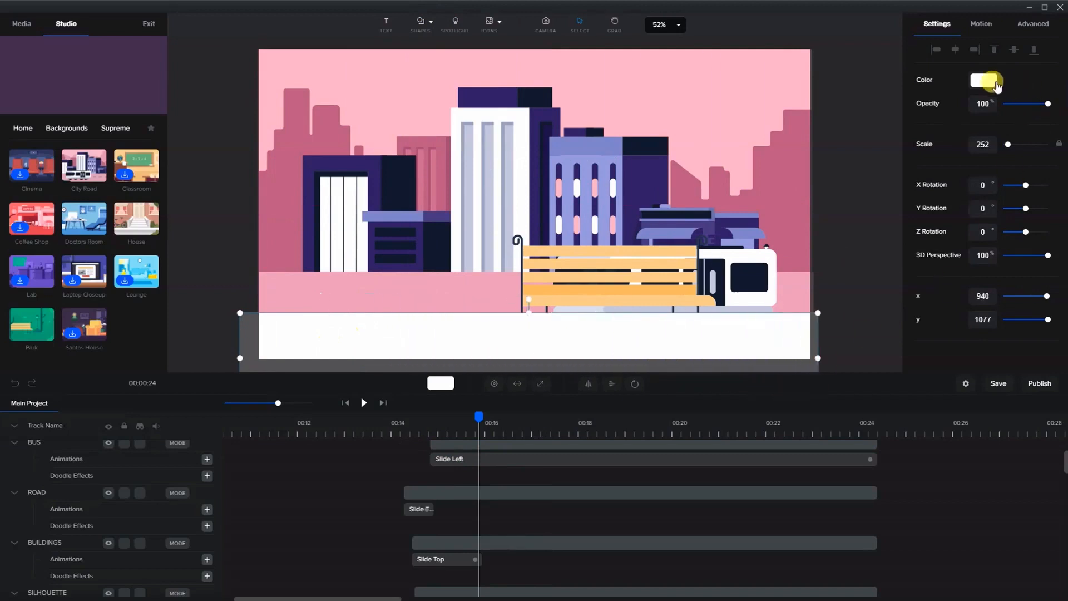
click(984, 81)
drag(983, 82, 908, 129)
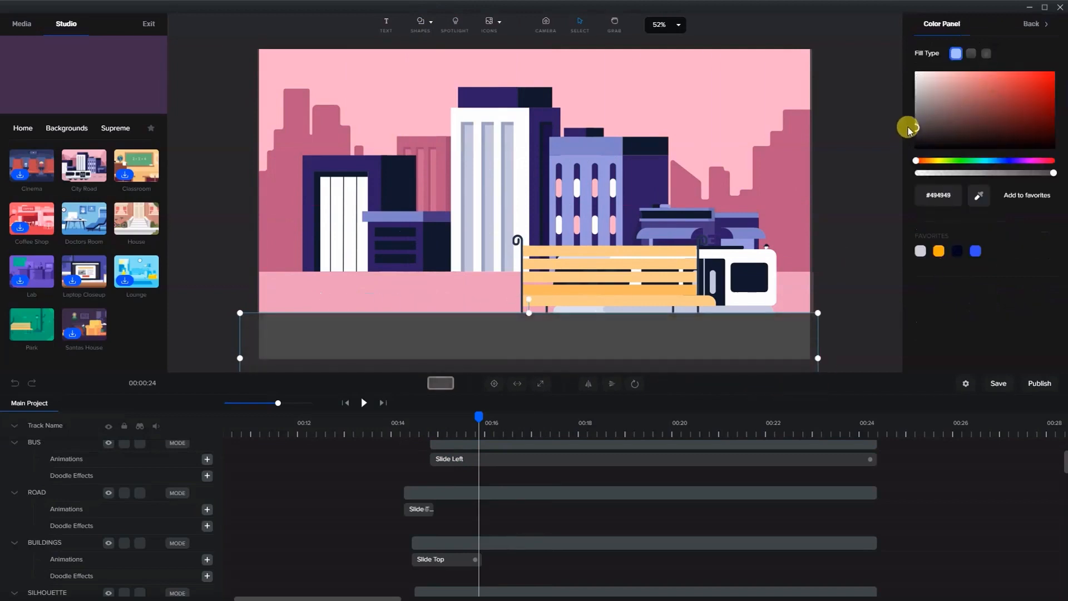
Recolor the pink road behind the bench to medium gray #969696
click(807, 296)
click(984, 82)
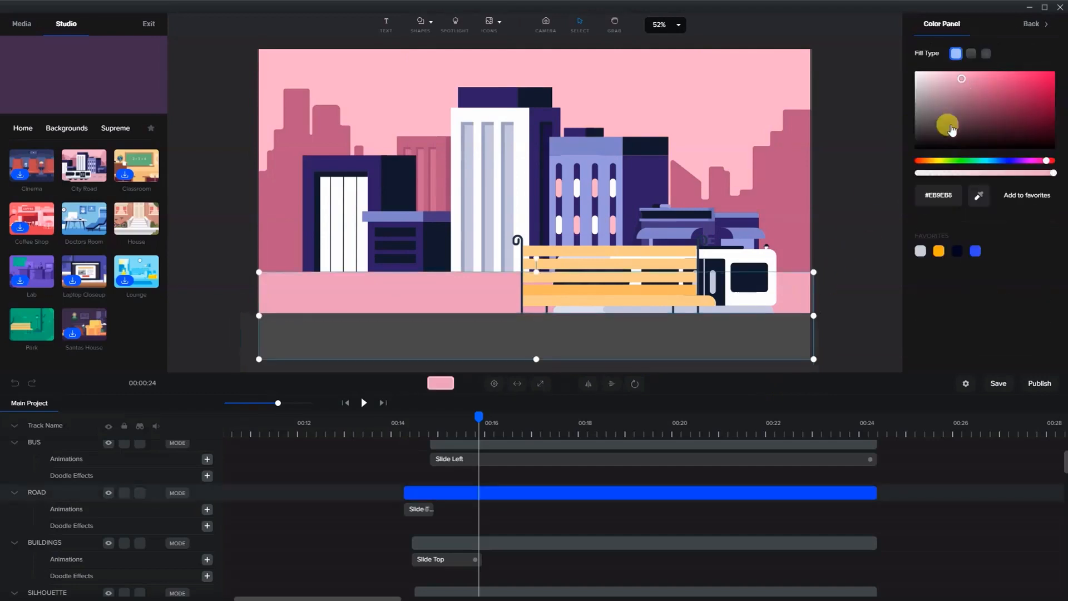
drag(931, 124, 902, 107)
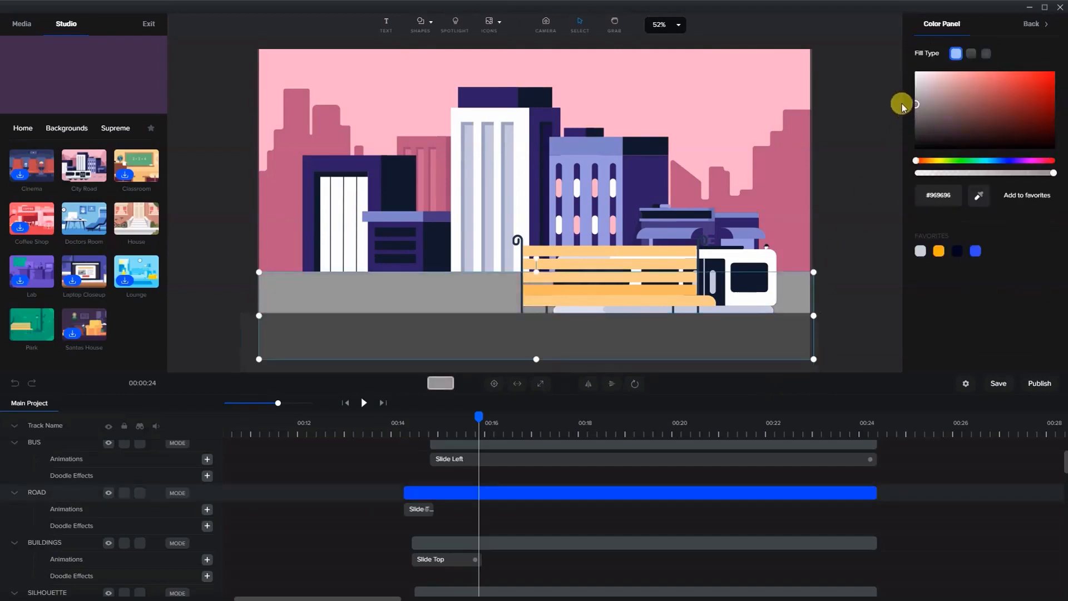
Turn the background city silhouette gray by setting its contrast to -100 with brightness at 0
click(808, 141)
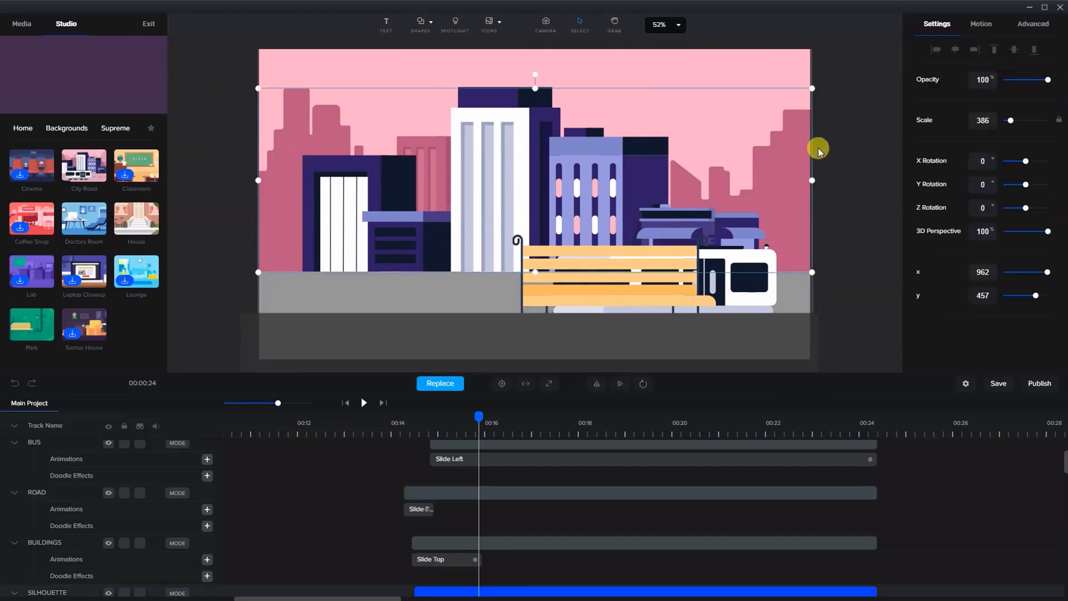
click(1031, 24)
click(950, 350)
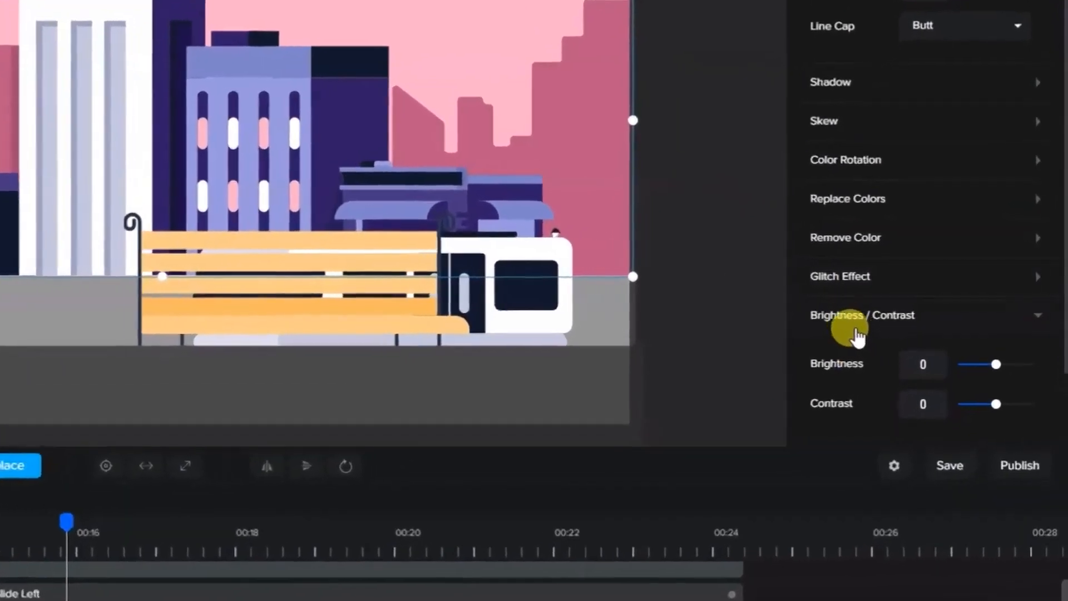
click(845, 323)
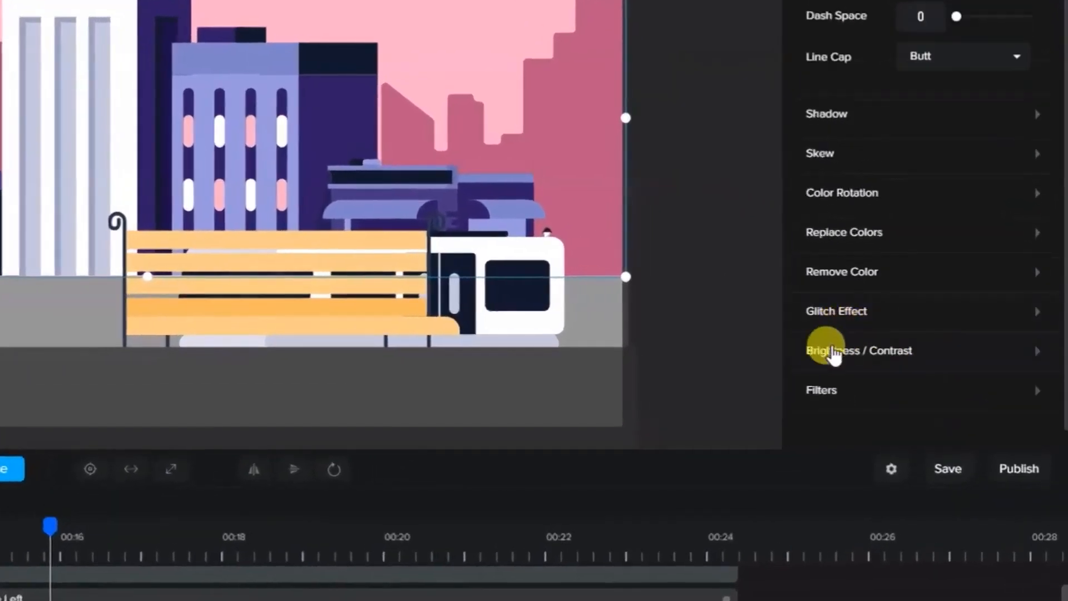
click(923, 352)
scroll(953, 356, down, 3)
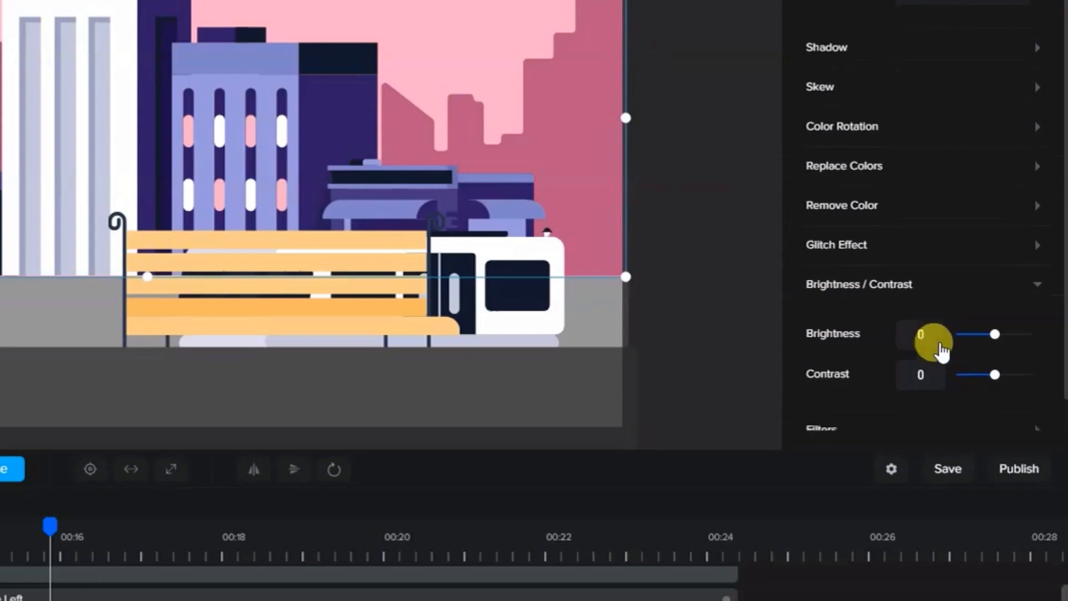
drag(993, 336, 898, 341)
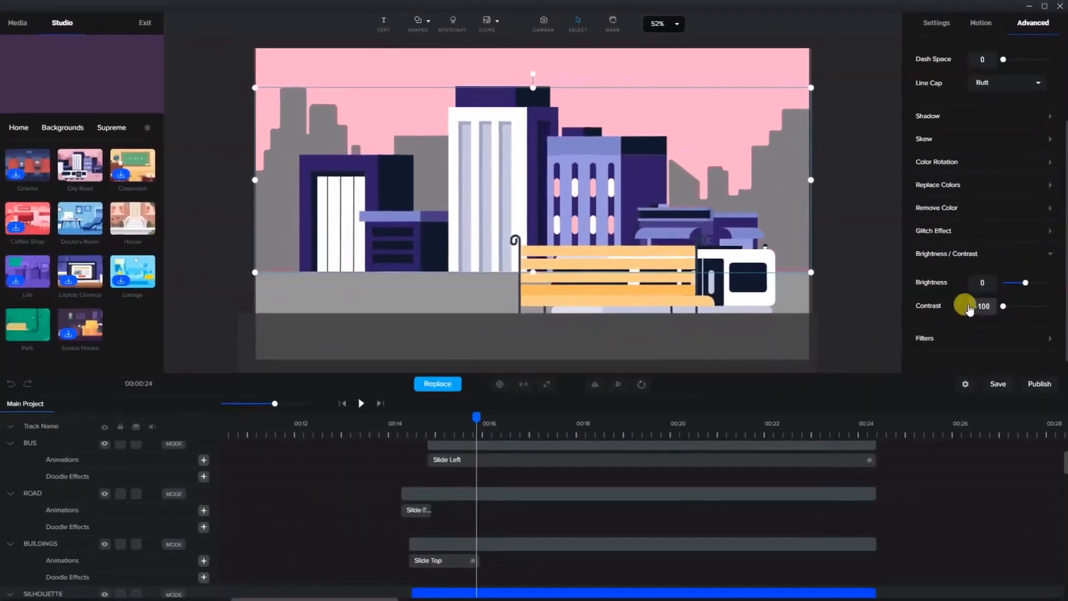
click(874, 155)
Recolor the pink sky background to pale blue #DFFFFD
click(778, 59)
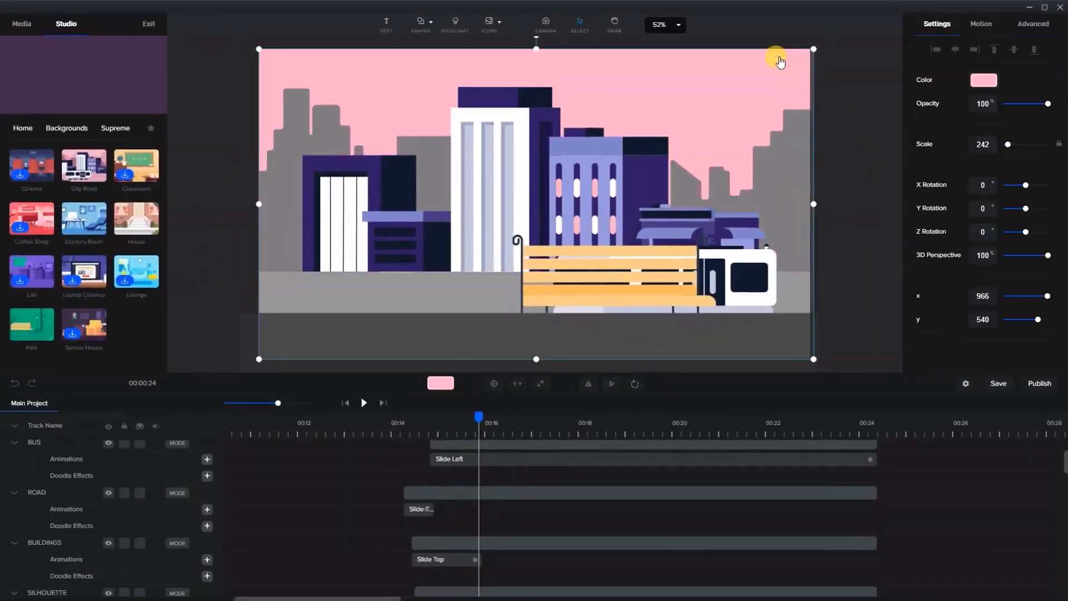
click(977, 83)
click(982, 161)
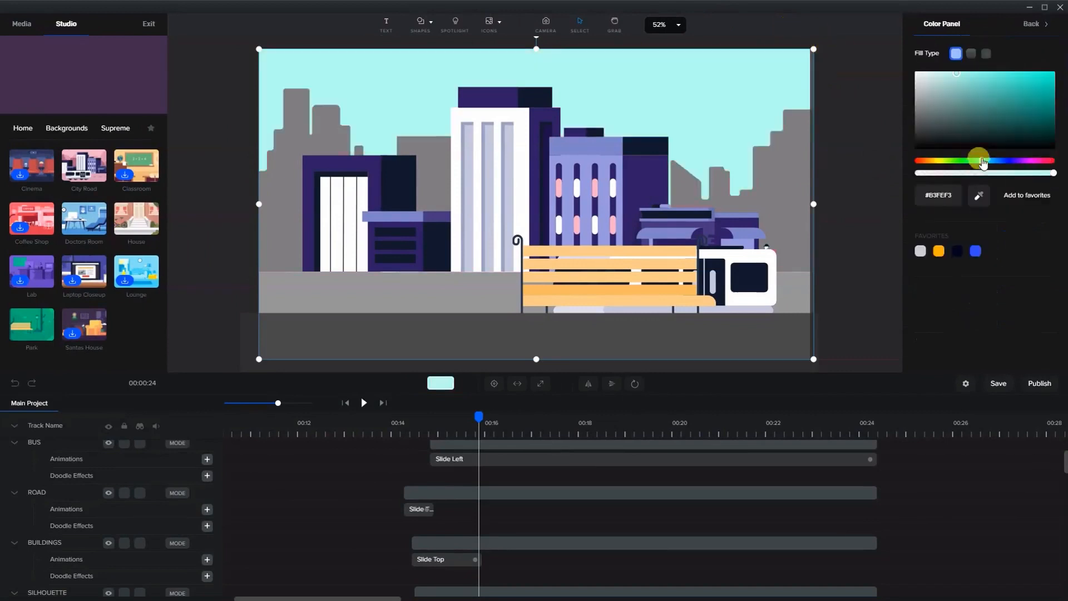
drag(947, 95, 927, 78)
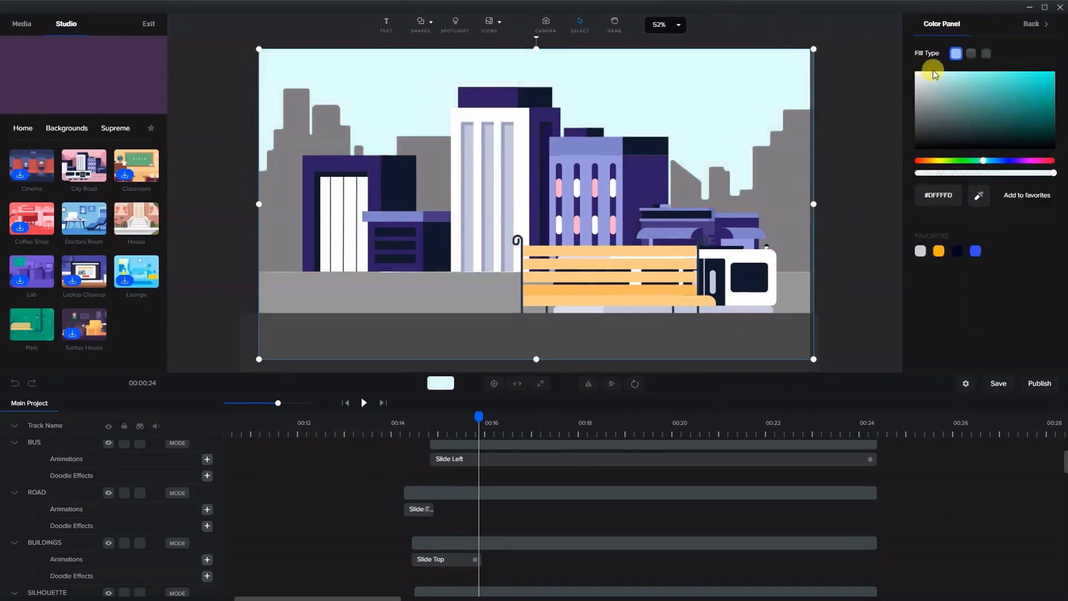
click(843, 116)
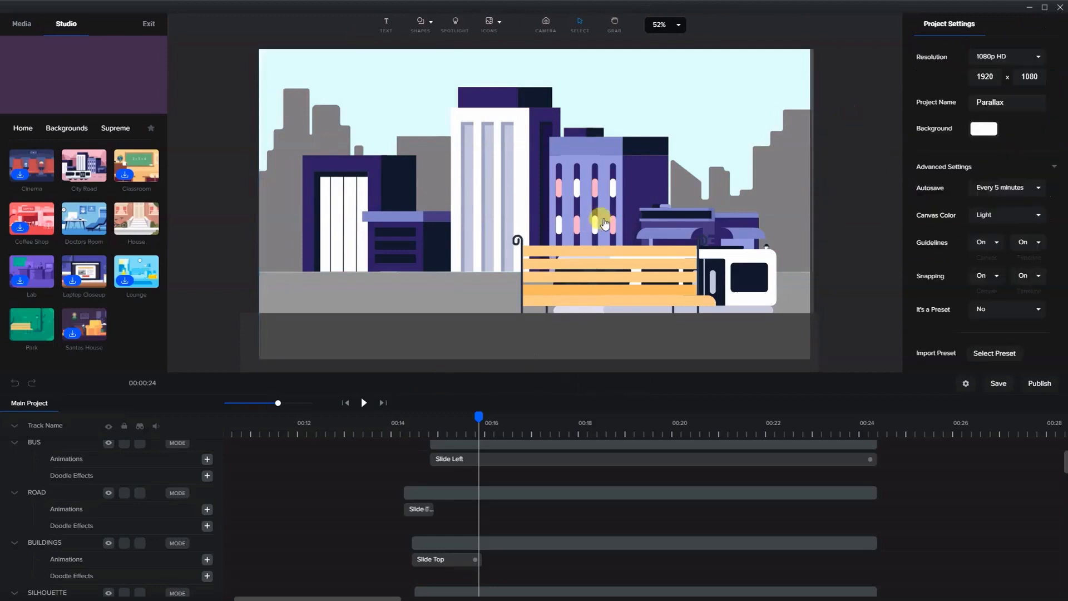
Reorder the tracks so the Bench sits above the Rectangle
click(624, 271)
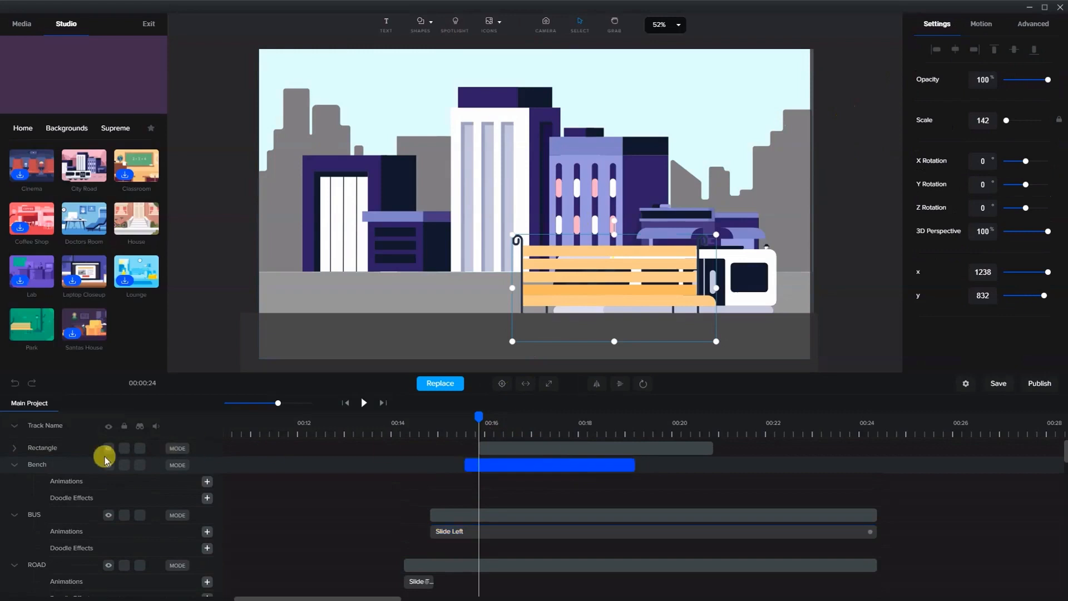
drag(43, 457, 145, 448)
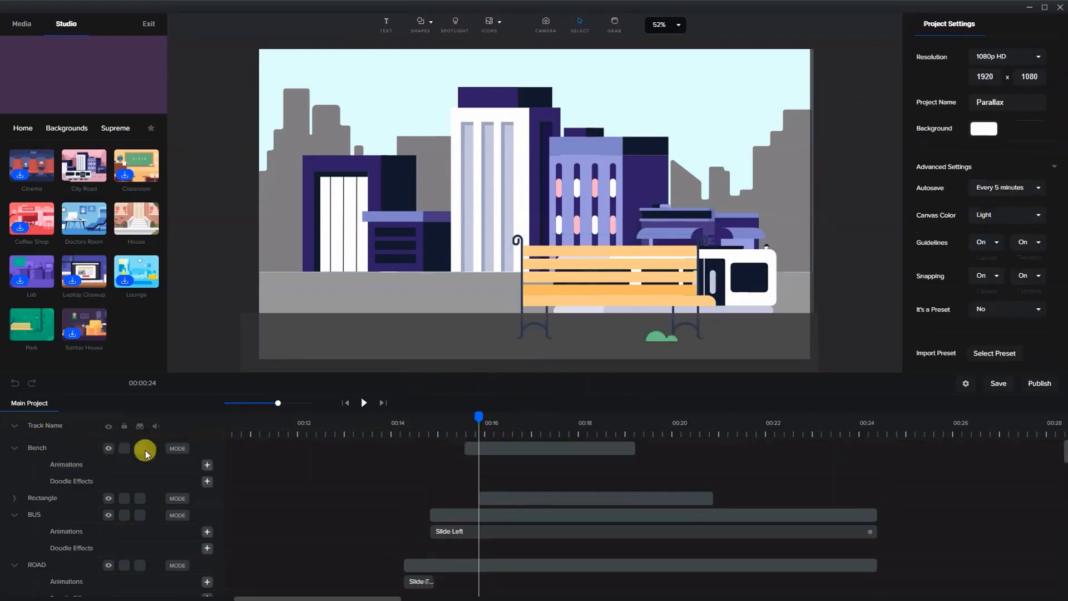
Move the bench to about x 2167, y 832 and the bus to about x -173, y 659, past the canvas's right edge
click(536, 302)
drag(540, 300, 801, 286)
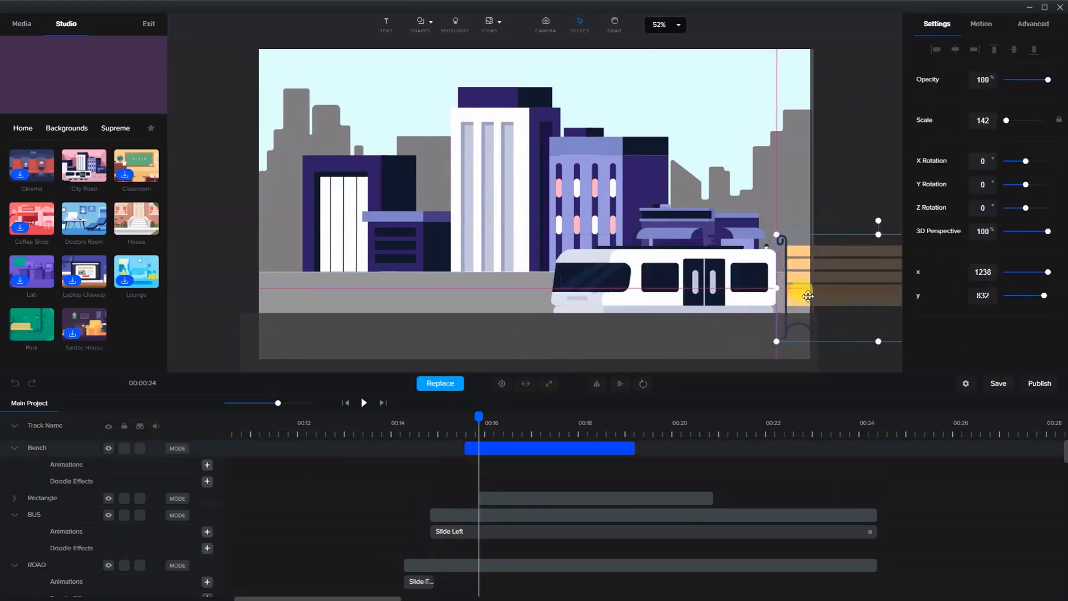
click(598, 279)
drag(602, 279, 794, 245)
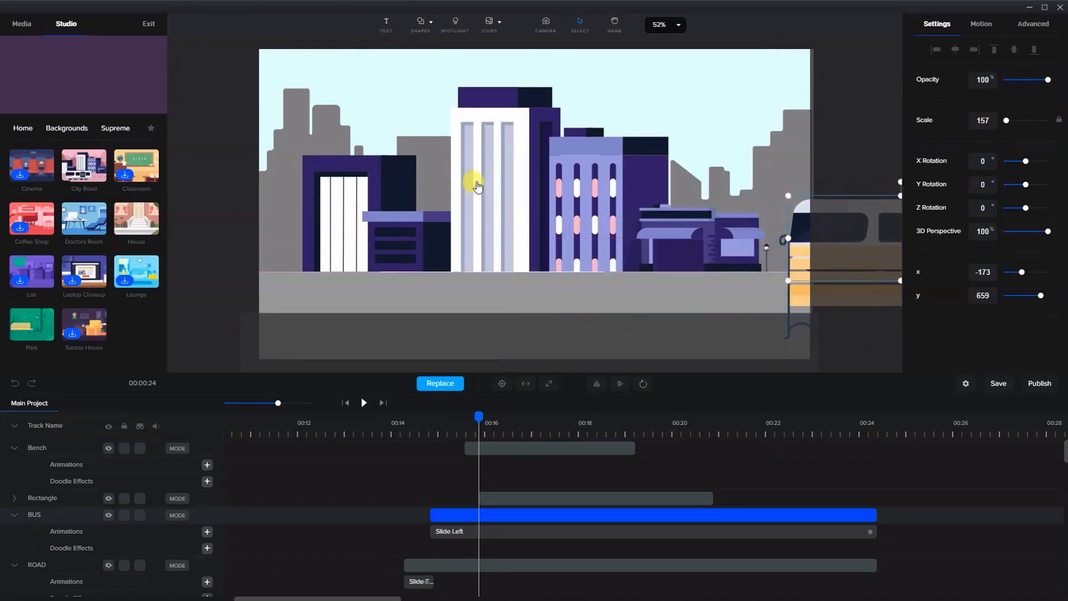
Duplicate the BUILDINGS track together with its Slide Top animation
click(531, 194)
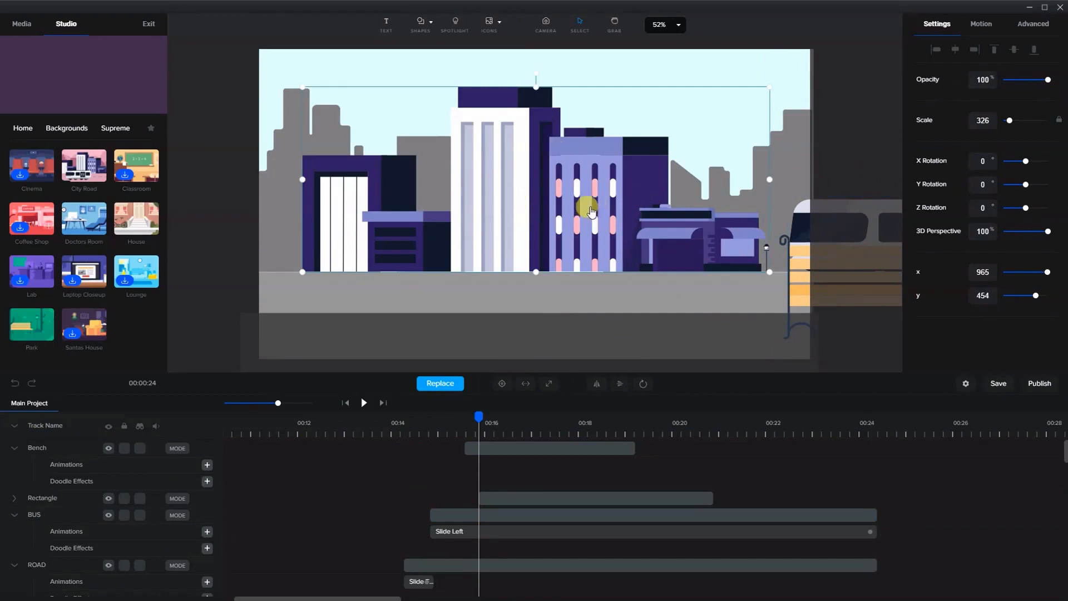
scroll(545, 462, down, 5)
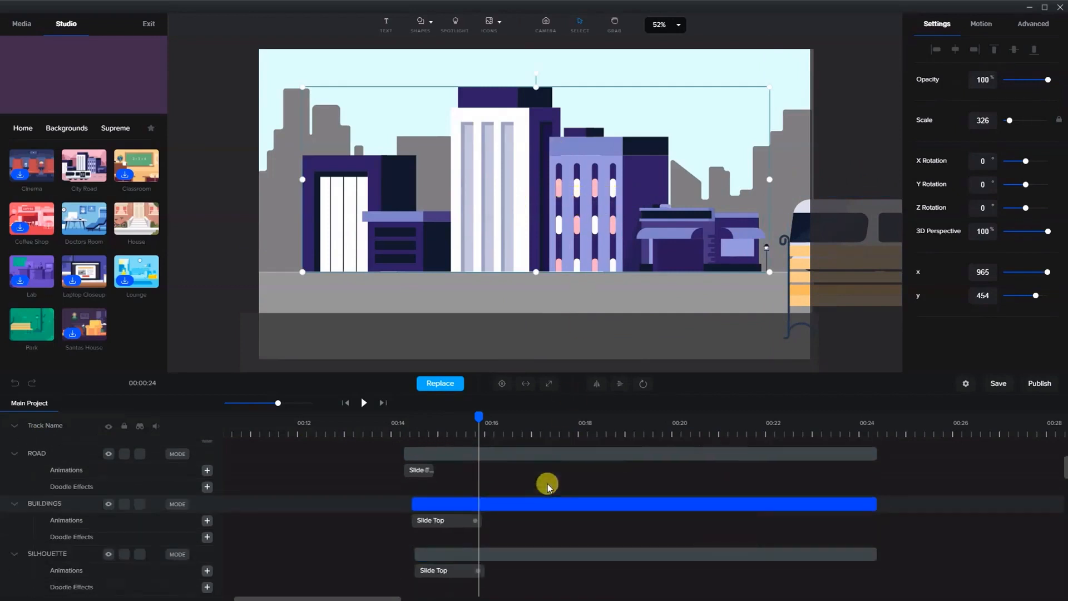
scroll(506, 463, up, 1)
right_click(508, 499)
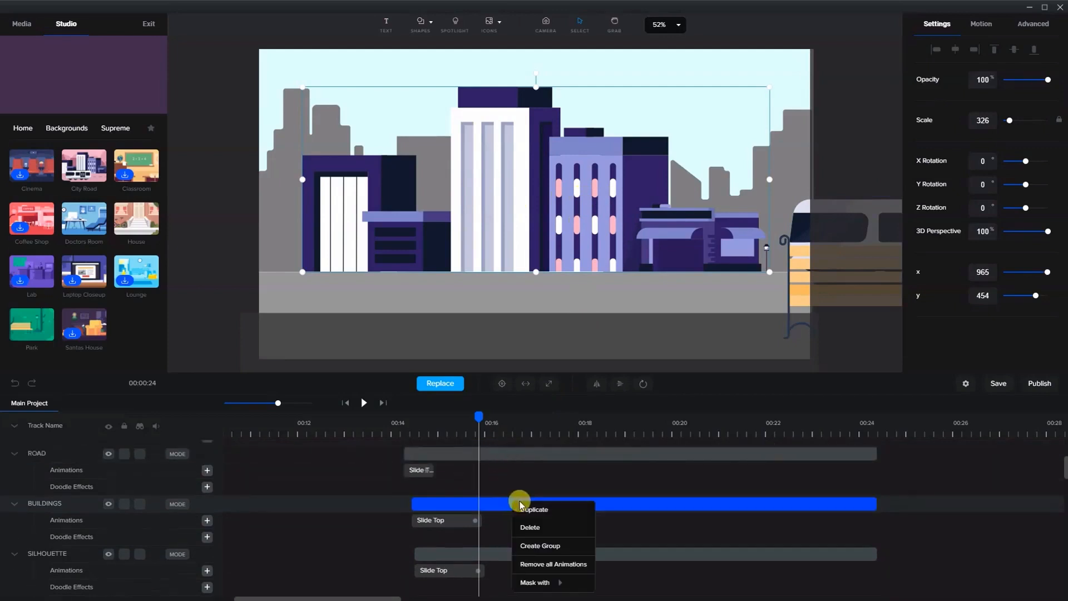
click(521, 506)
click(521, 506)
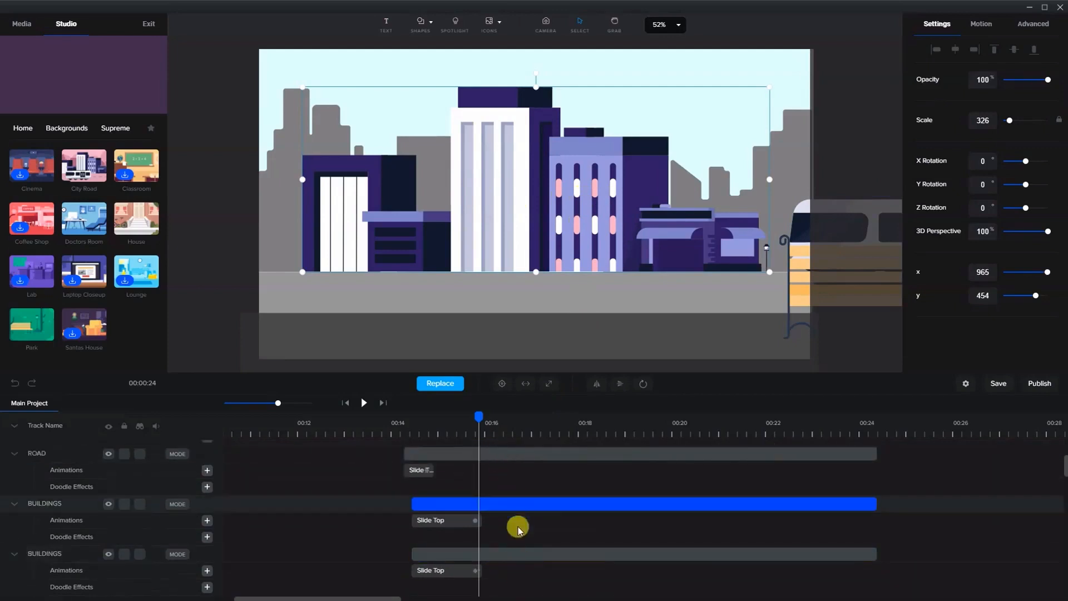
Place the two building layers side by side, one at about x 519, y 455 and the other at about x 2485, y 468
drag(707, 233, 578, 225)
click(675, 232)
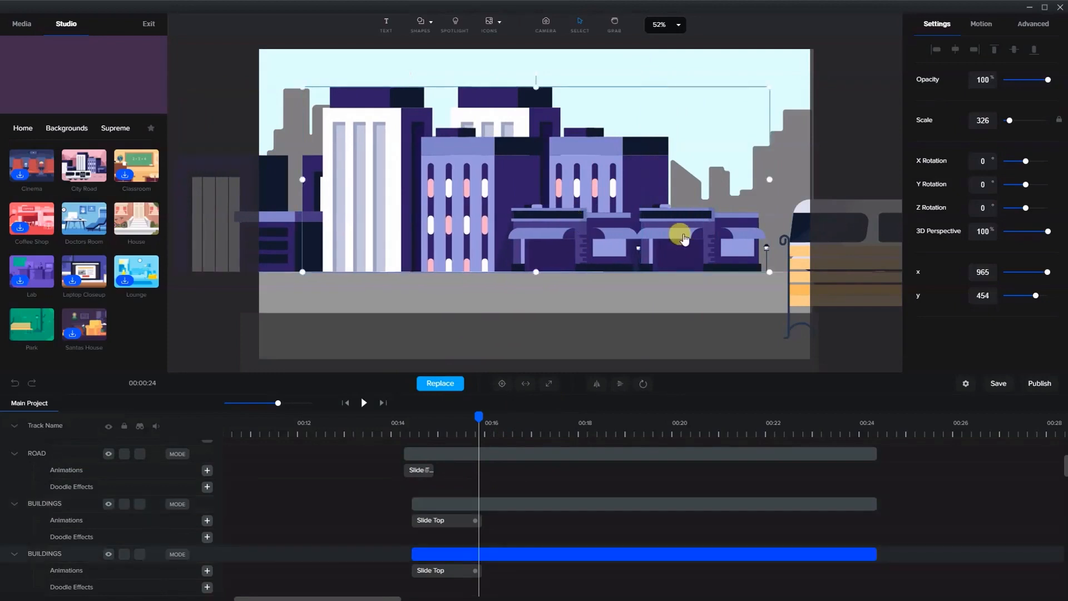
mouse_move(675, 231)
mouse_down()
mouse_move(767, 219)
mouse_move(704, 176)
mouse_move(687, 184)
mouse_move(732, 198)
mouse_move(706, 203)
mouse_move(740, 208)
mouse_move(687, 223)
mouse_up()
drag(565, 240, 635, 241)
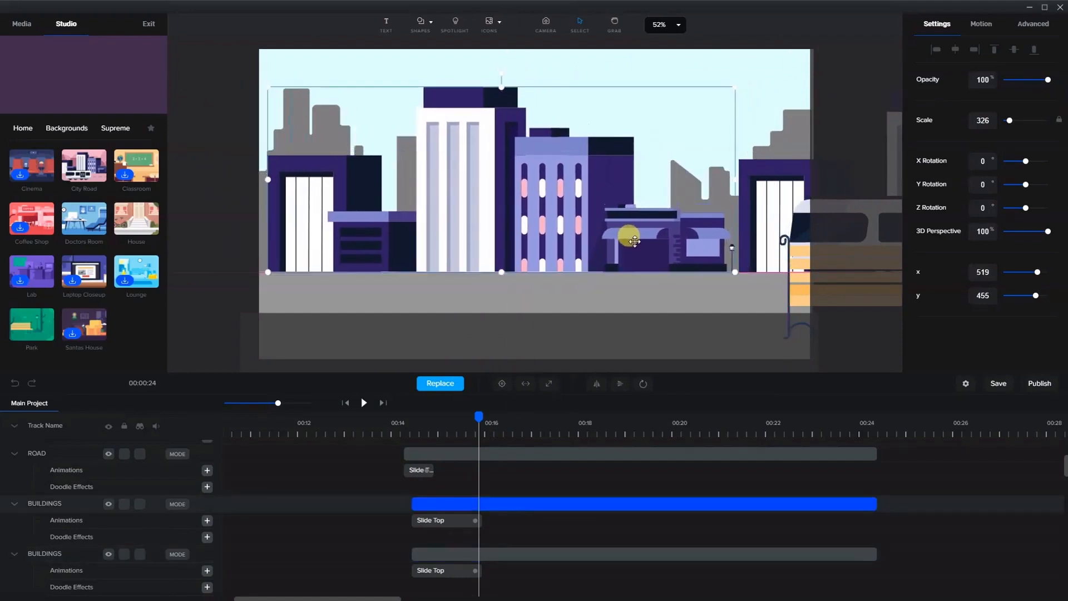
click(773, 199)
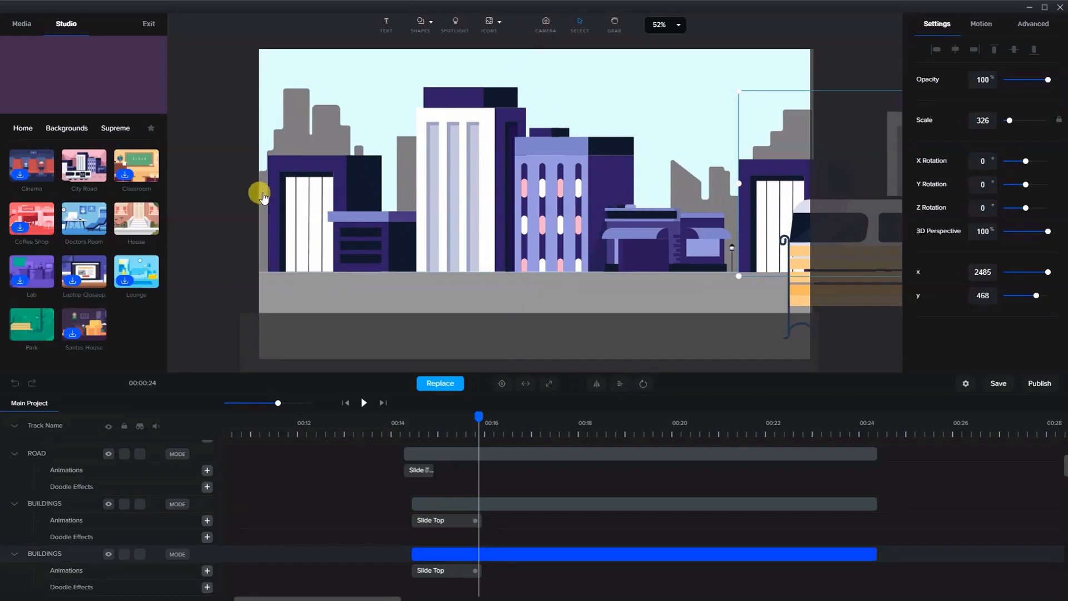
click(800, 304)
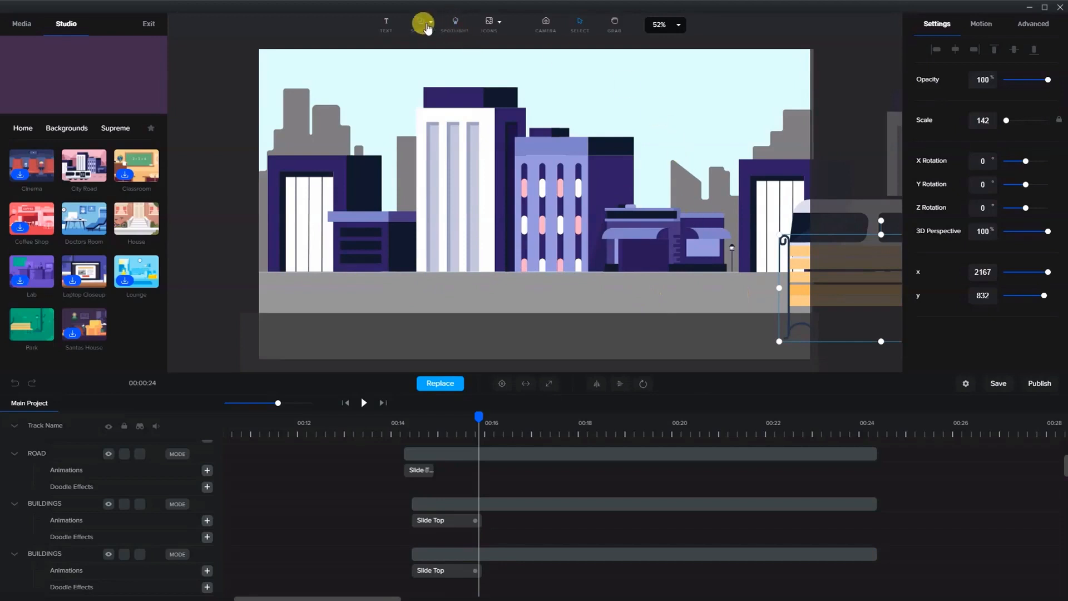
Add a white rectangle shape and place it over the road at about x 932, y 718
click(421, 25)
click(369, 88)
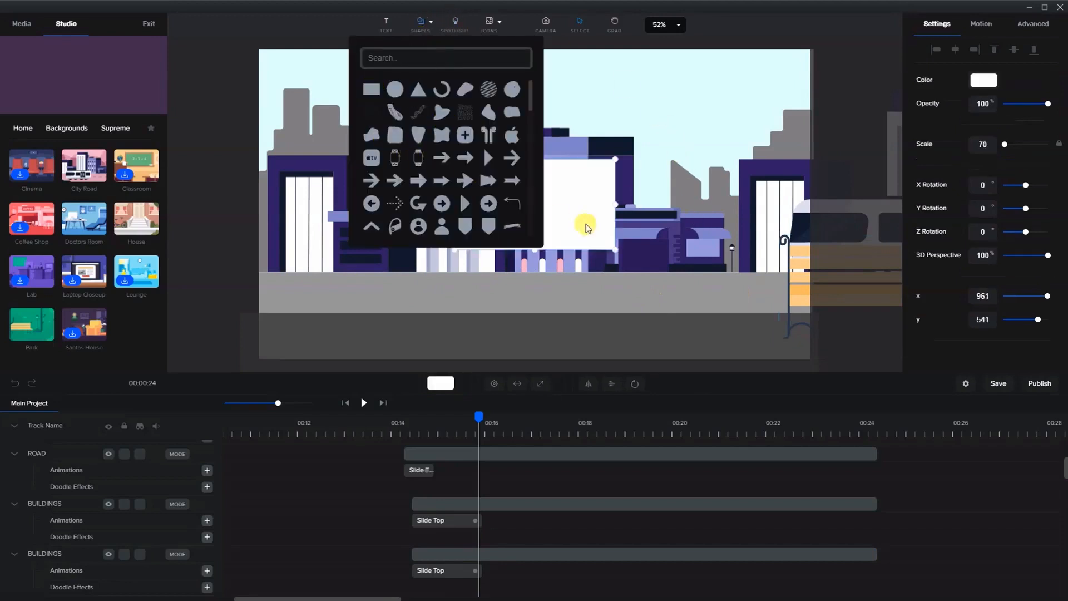
click(573, 225)
drag(574, 225, 566, 255)
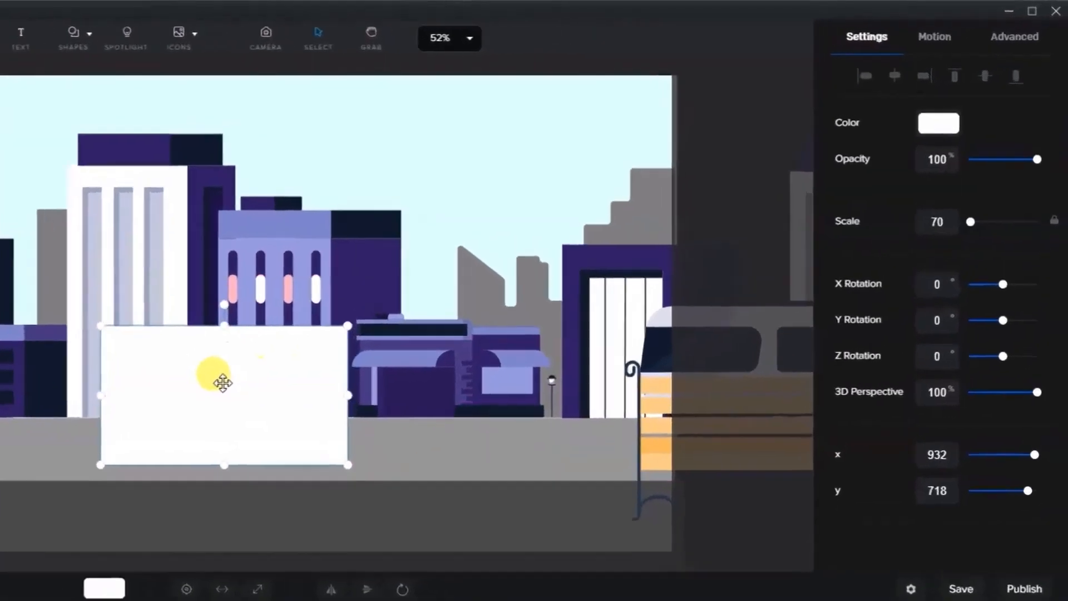
drag(517, 240, 509, 242)
Set the white rectangle's border color to light yellow #FFE87E
click(992, 49)
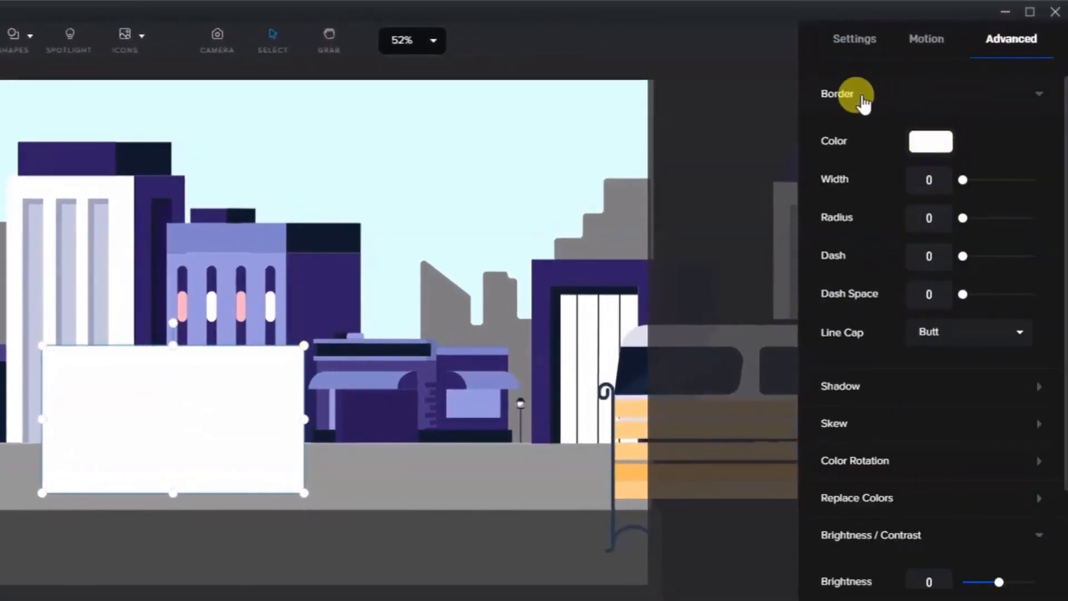
click(930, 146)
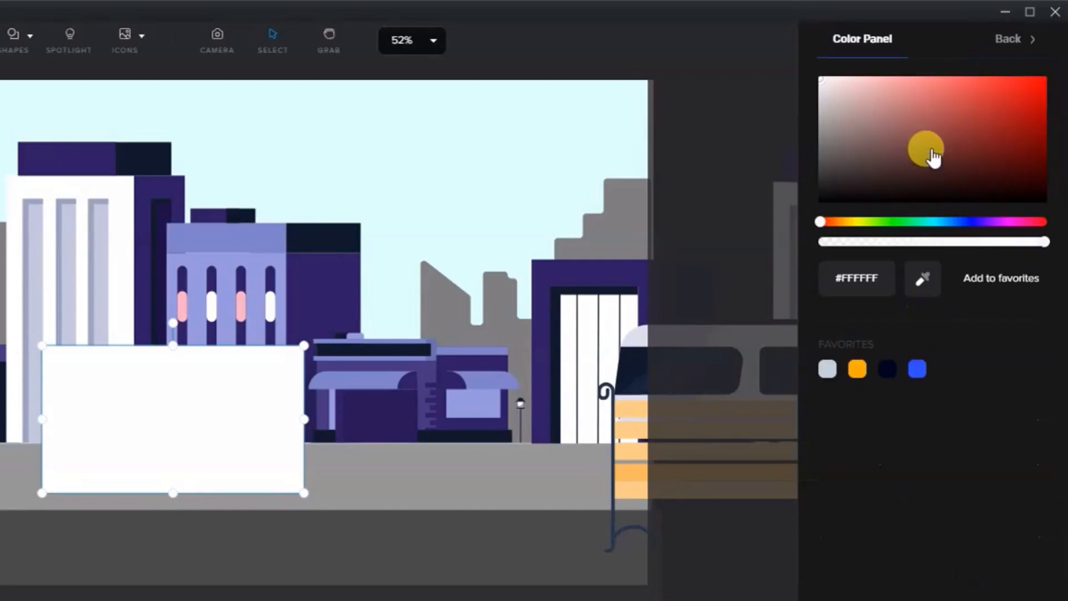
click(844, 224)
drag(949, 136, 938, 84)
click(857, 222)
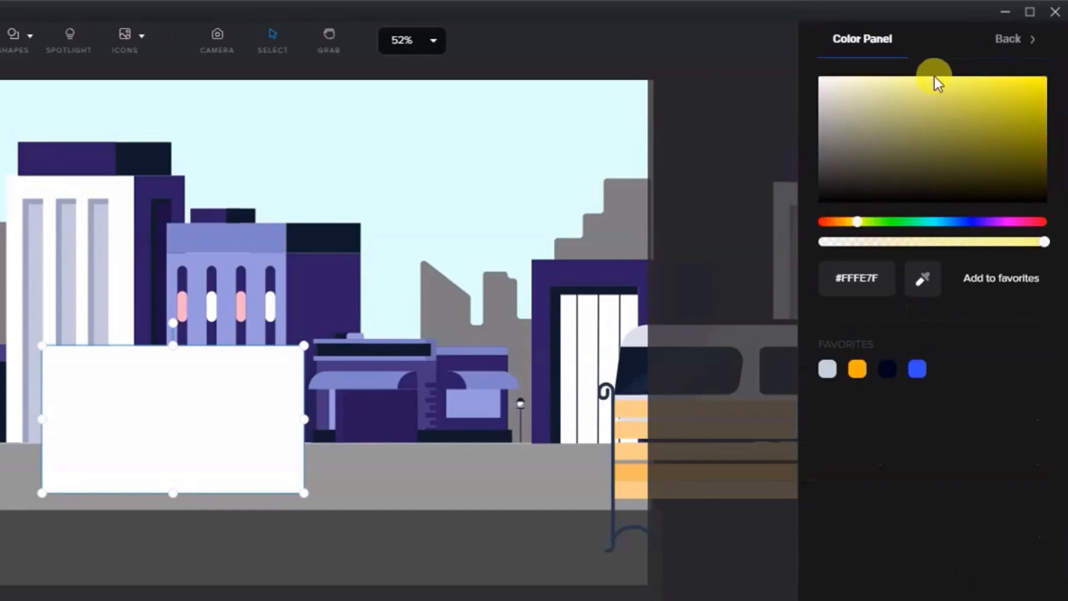
drag(856, 224, 851, 224)
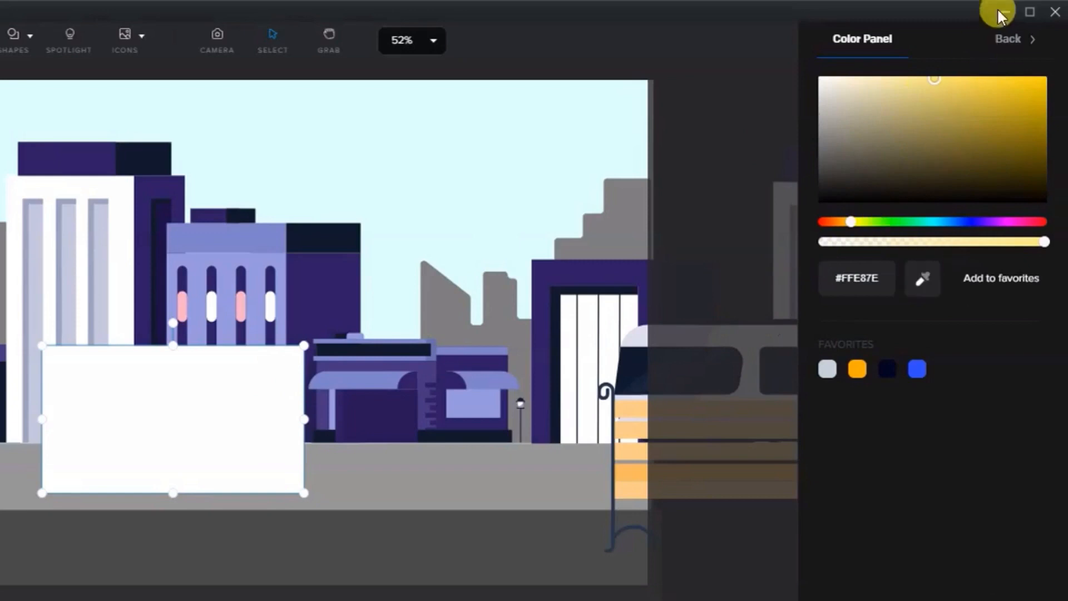
click(1018, 40)
Give the rectangle a border width of 30 and enlarge it outward from its lower corner
click(927, 180)
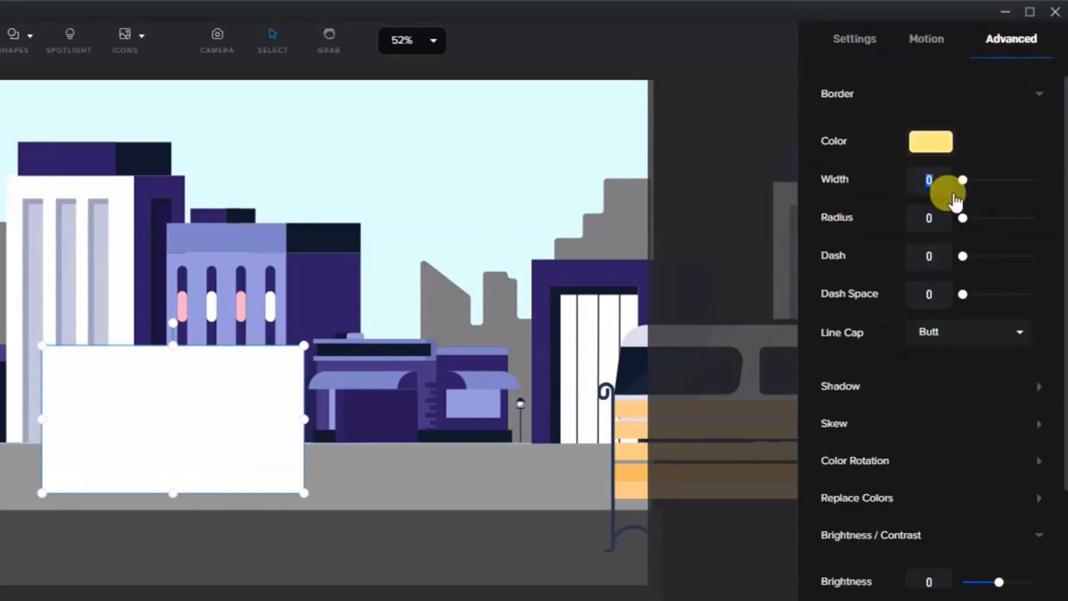
text(30)
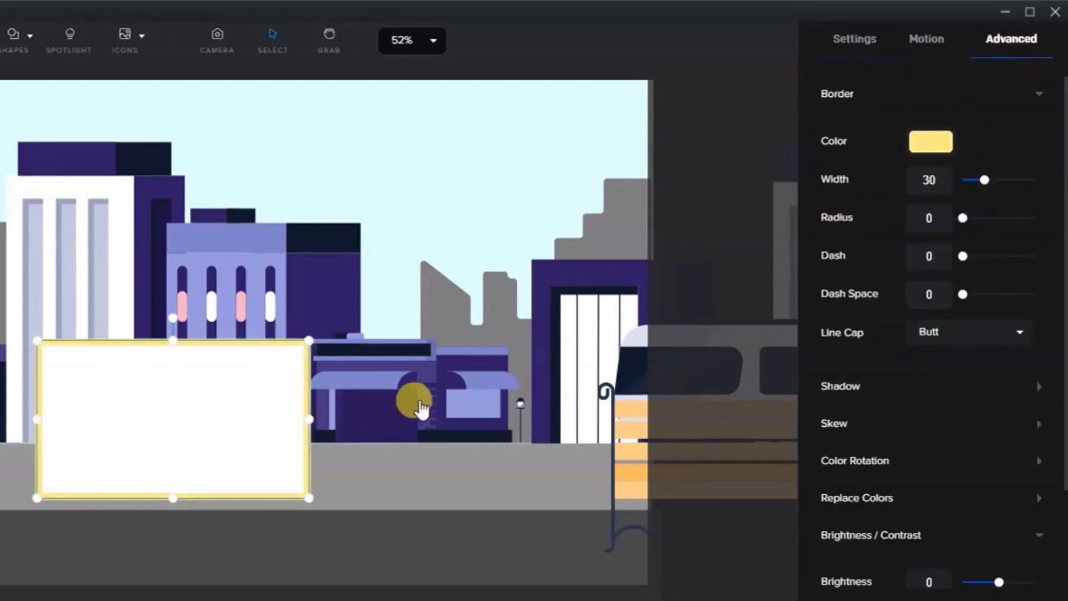
drag(312, 496, 439, 573)
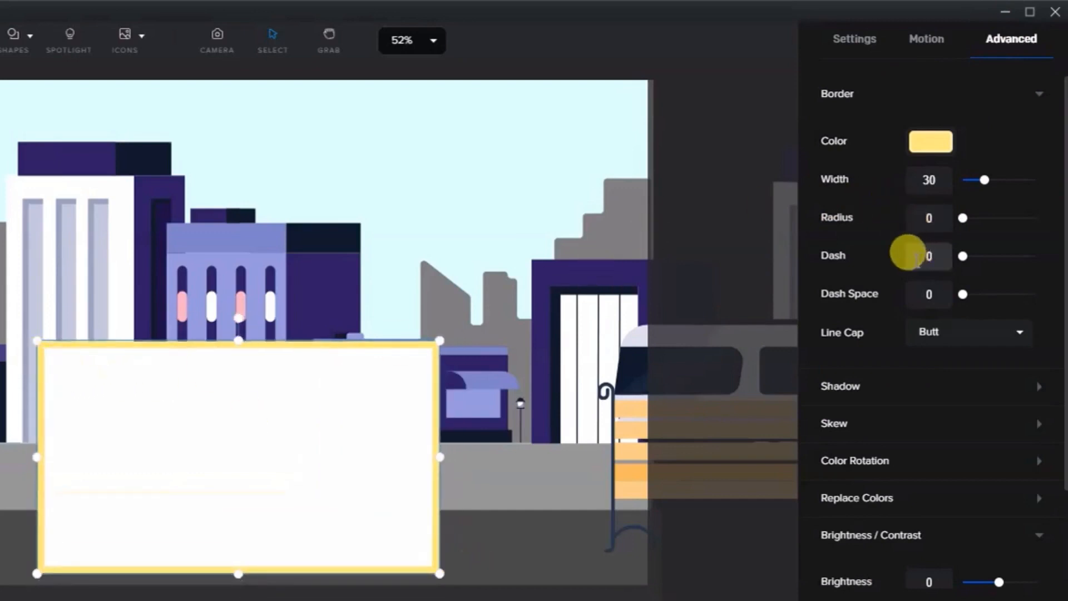
Make the yellow border dashed with Dash 100, Dash Space 100 and a Round line cap
text(00)
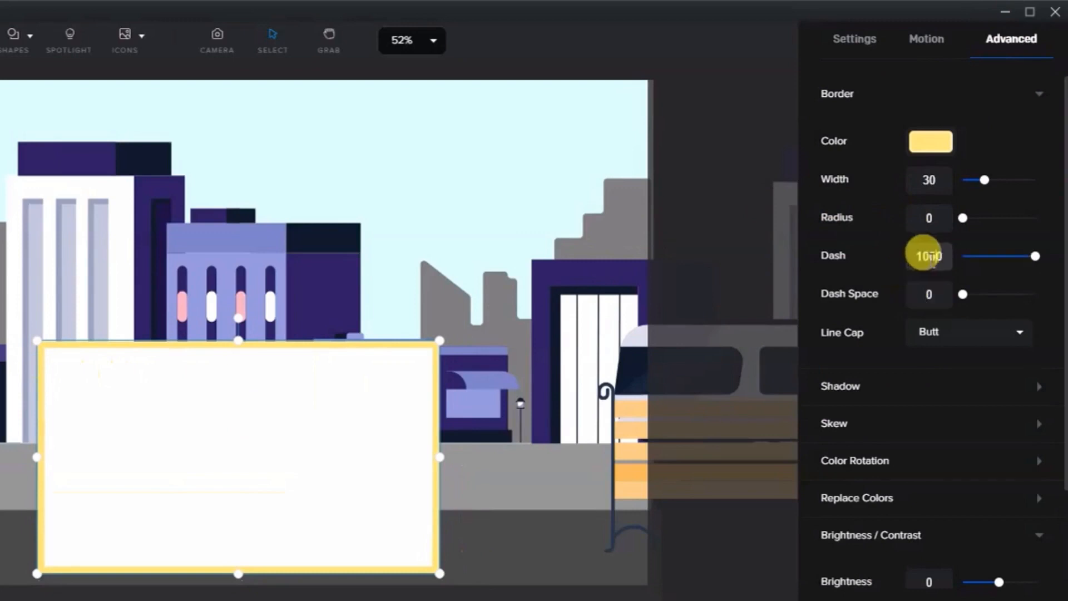
click(914, 294)
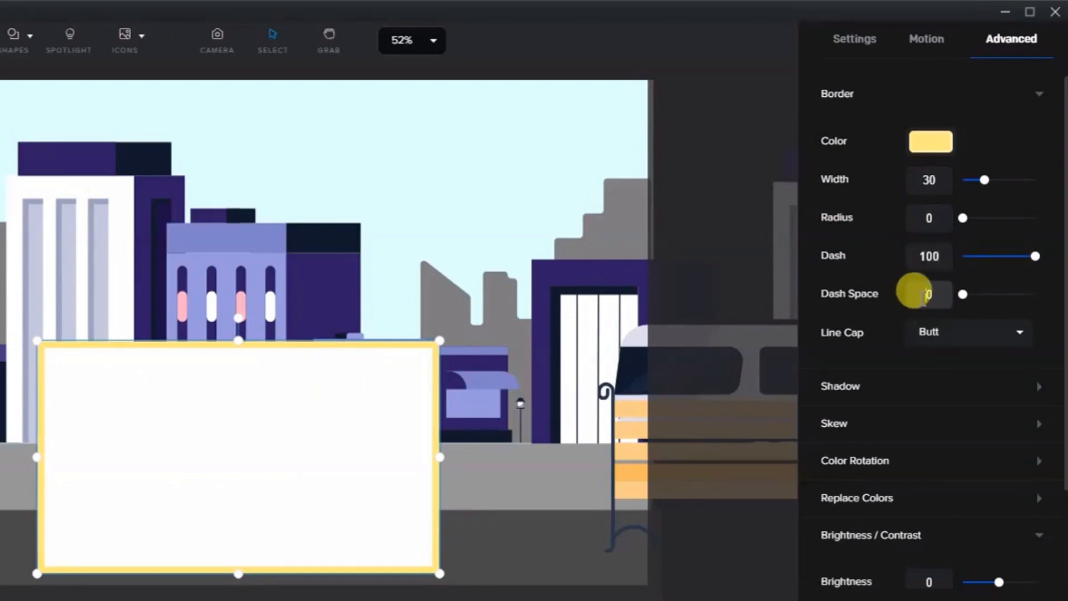
text(100)
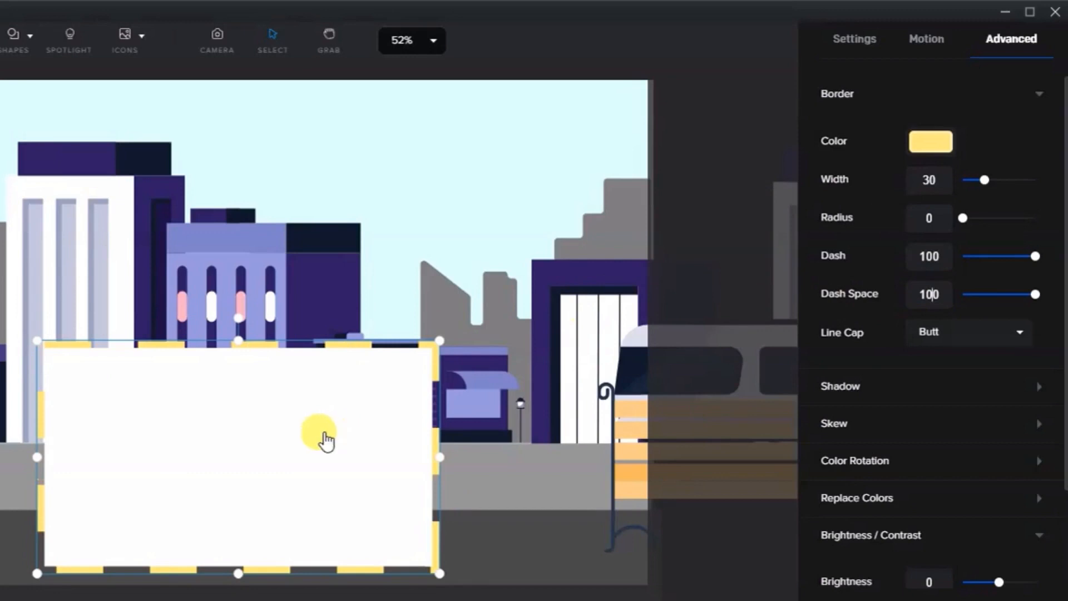
drag(322, 424, 288, 389)
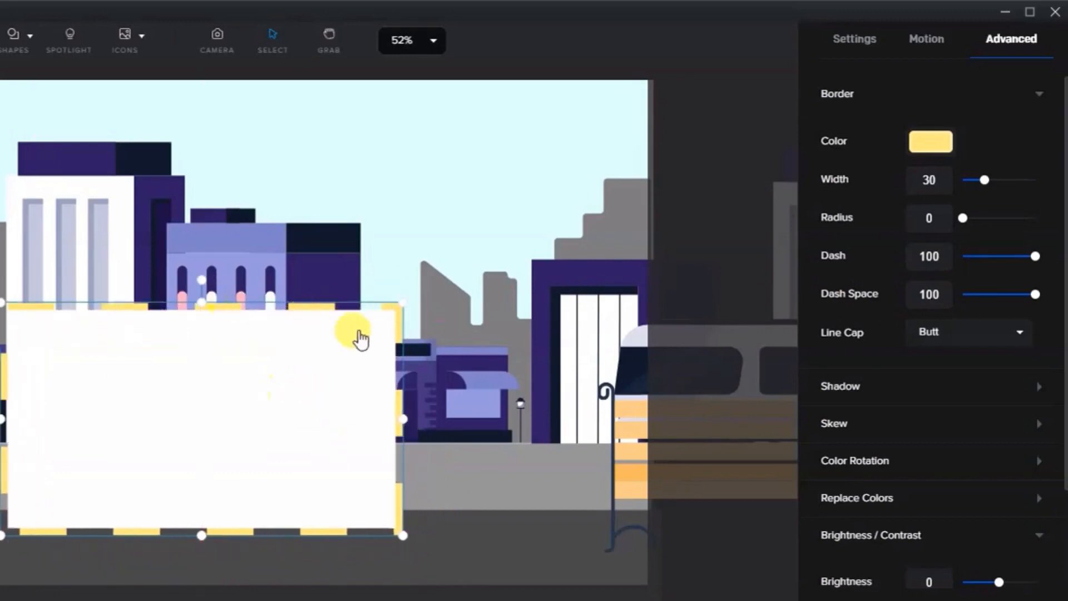
click(928, 334)
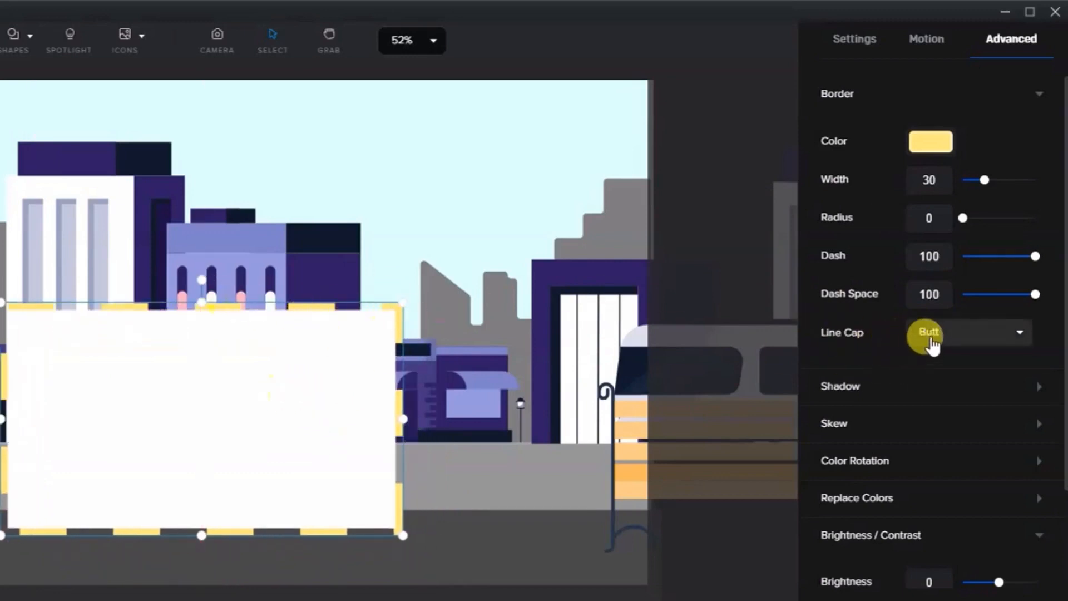
click(937, 387)
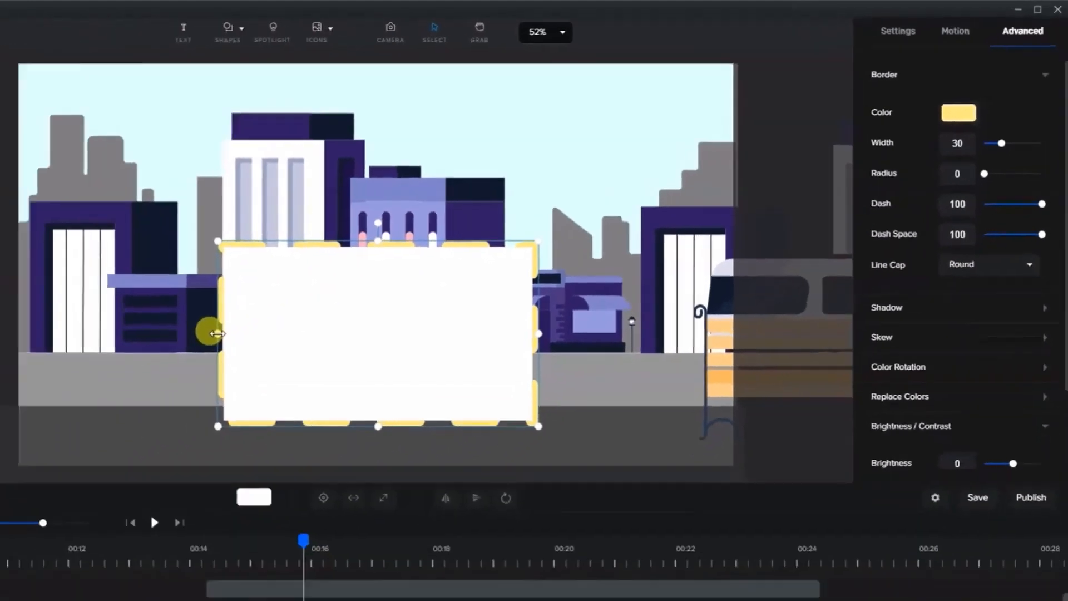
Reshape the dashed rectangle into a wide strip past both canvas edges and lower it until its upper dashes run along the road
drag(2, 419, 231, 255)
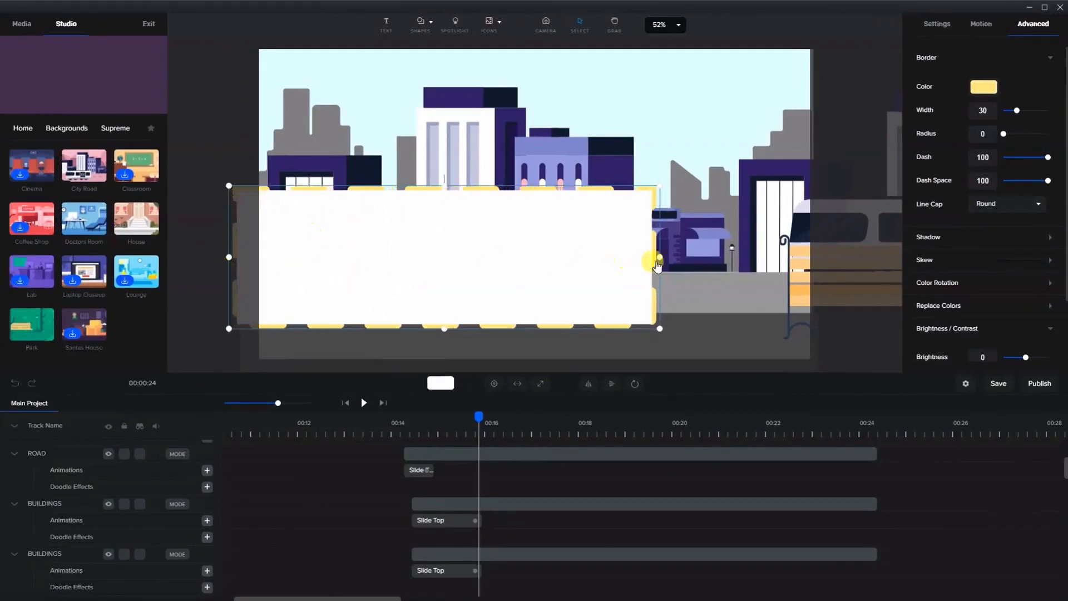
drag(658, 259, 908, 277)
scroll(749, 272, down, 3)
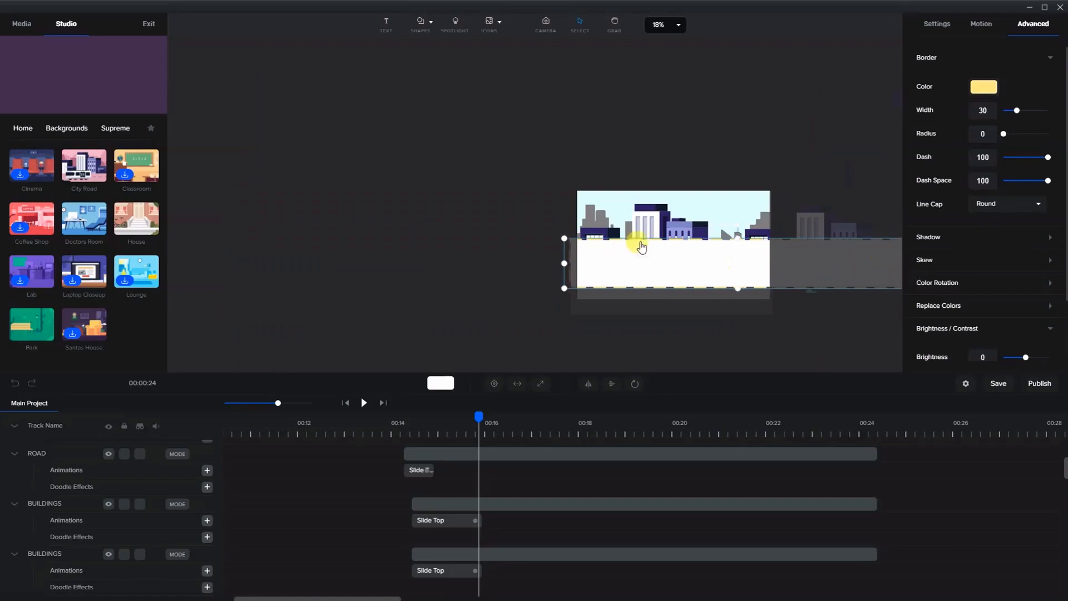
drag(736, 239, 737, 251)
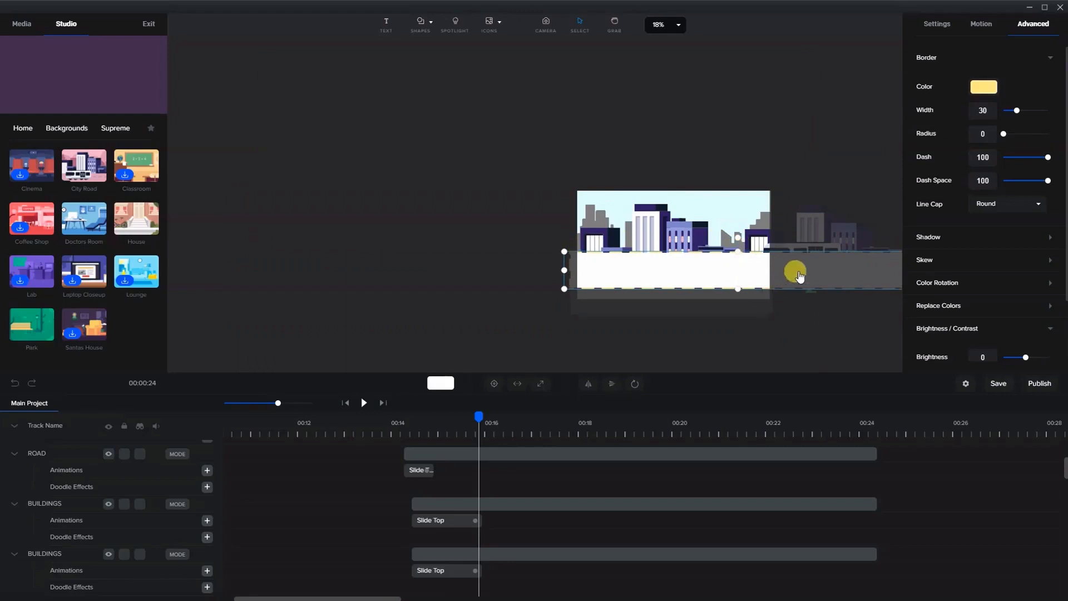
drag(798, 273, 790, 288)
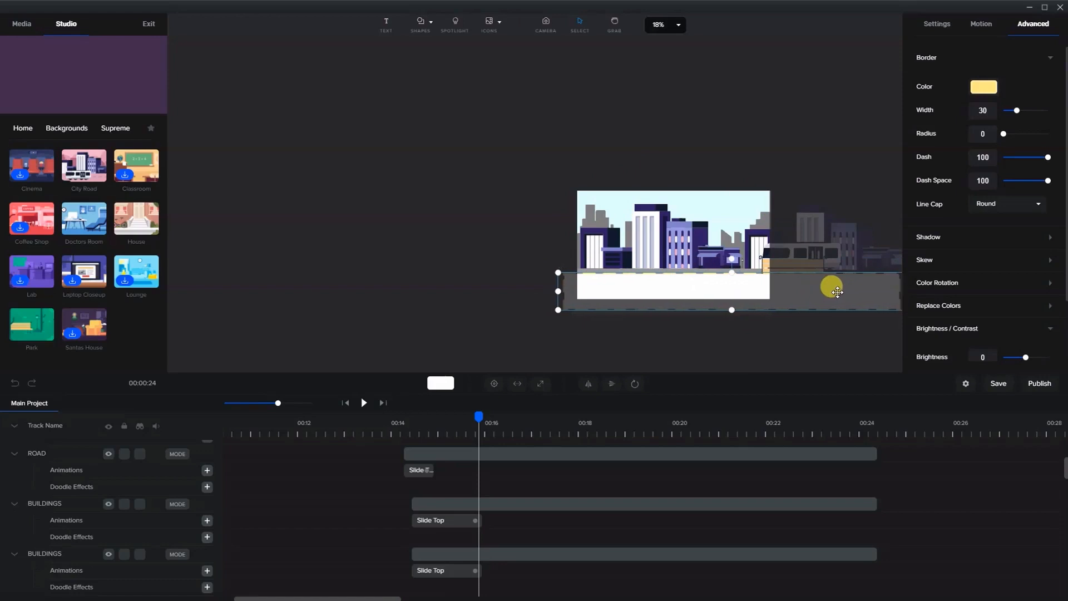
Fill the dashed rectangle with the road's gray, #969696, by sampling the color from the canvas
scroll(755, 280, up, 3)
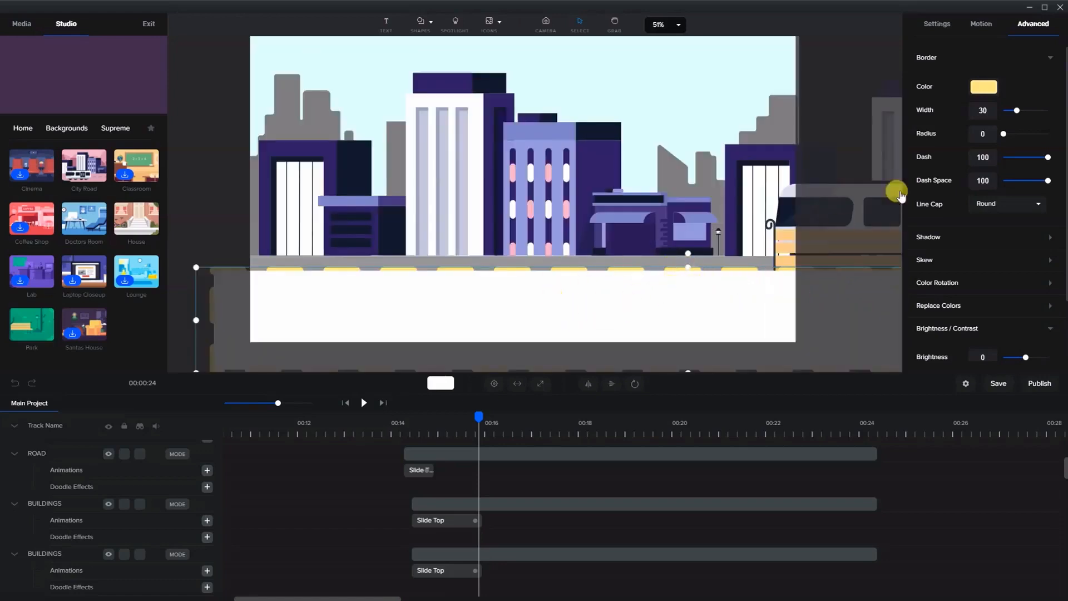
click(940, 25)
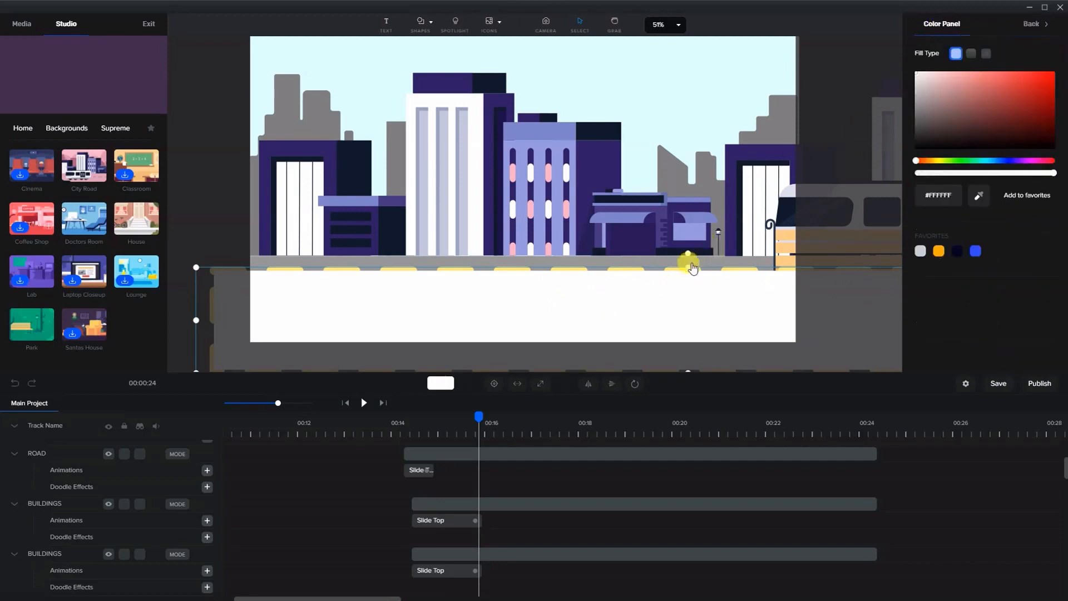
click(977, 206)
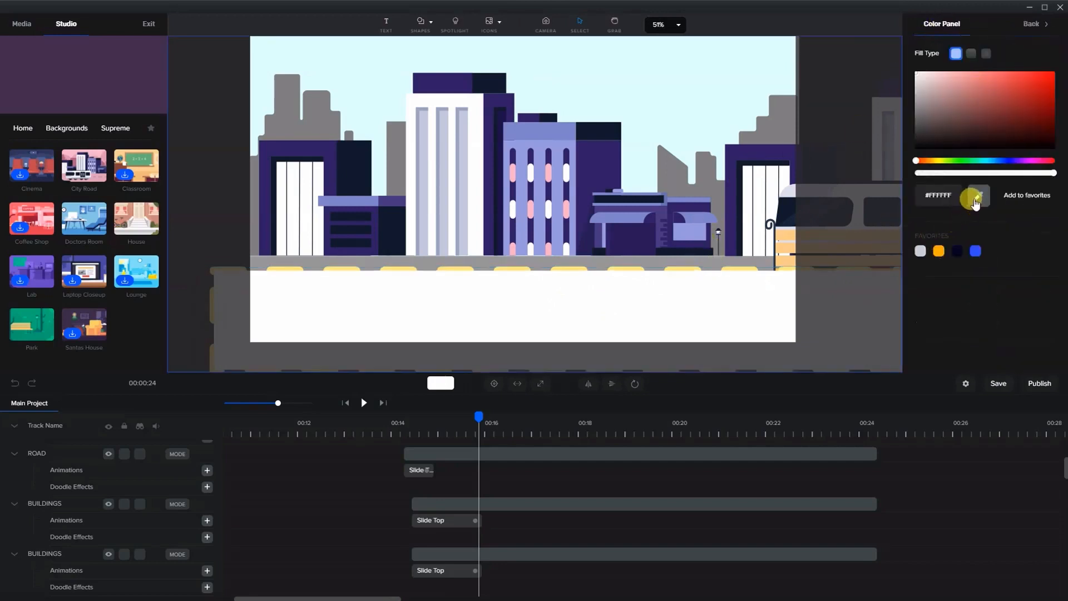
click(710, 269)
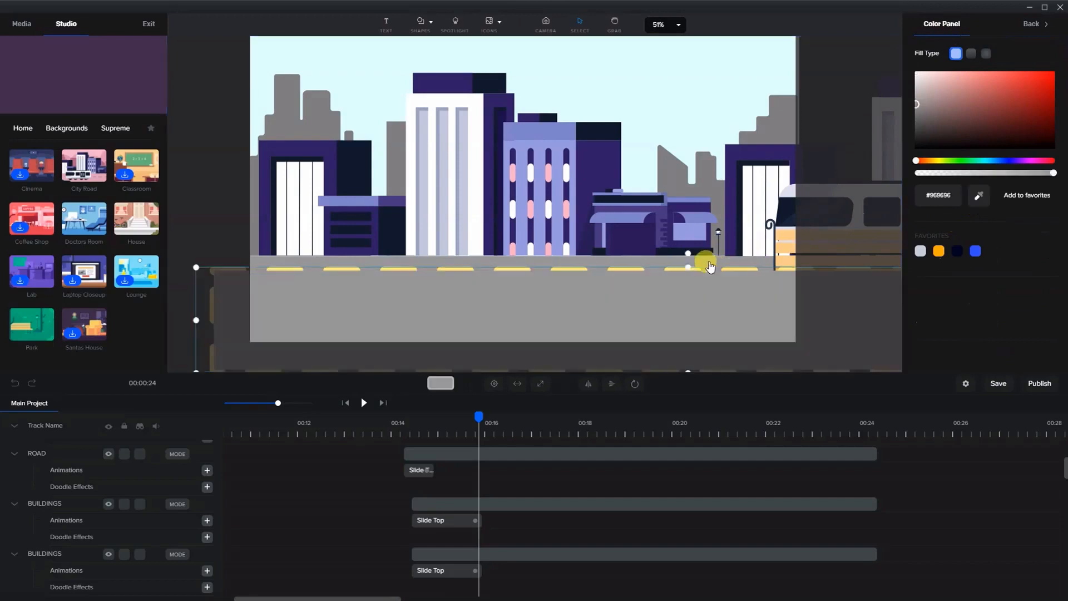
Rename the Rectangle track between Bench and BUS to "sidewalk"
scroll(529, 484, up, 5)
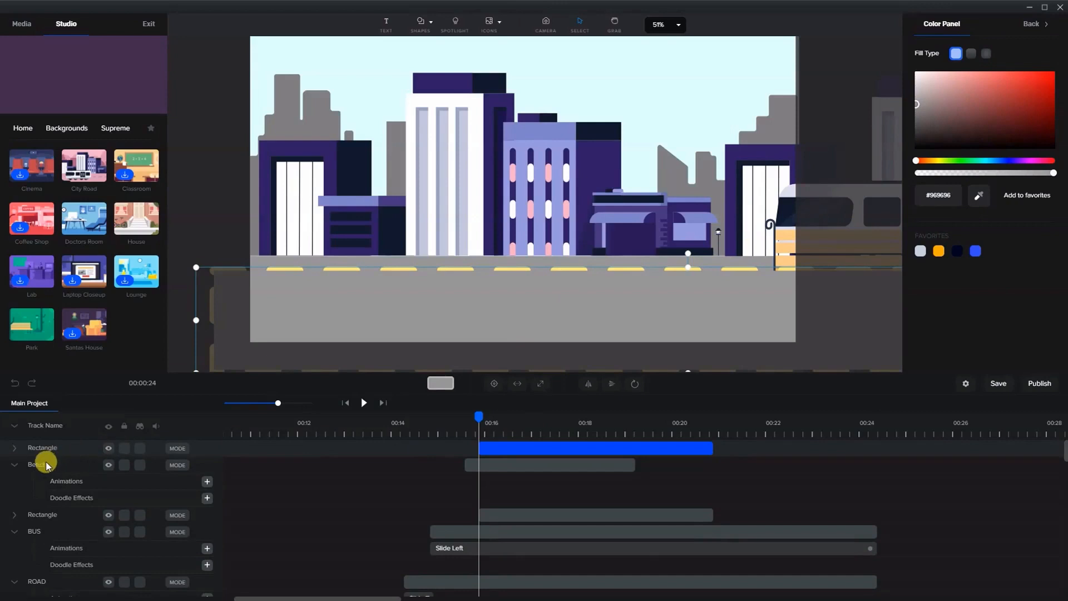
click(42, 515)
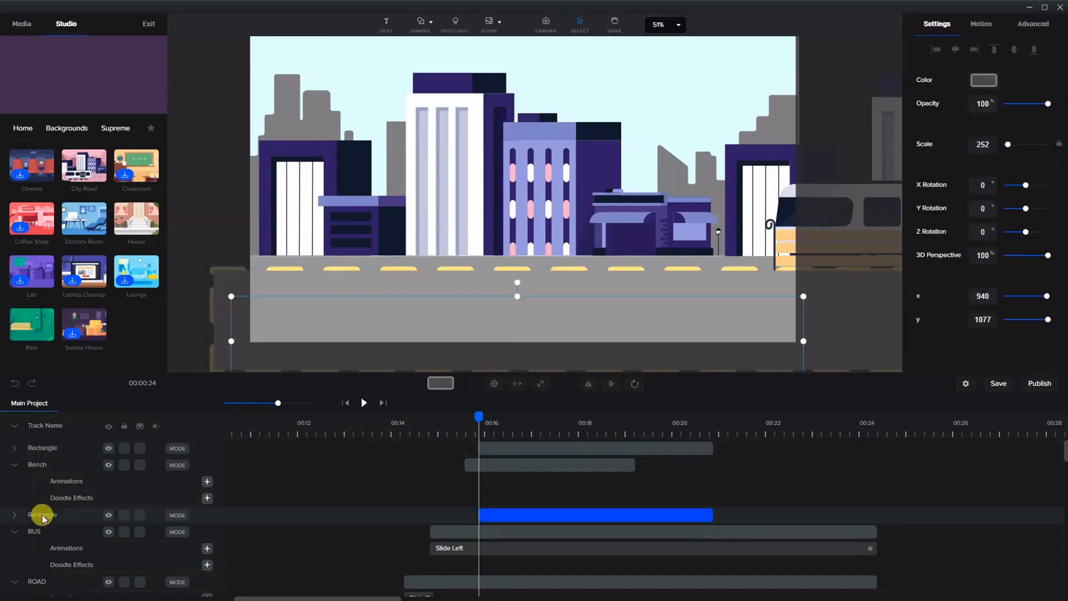
click(42, 515)
double_click(46, 512)
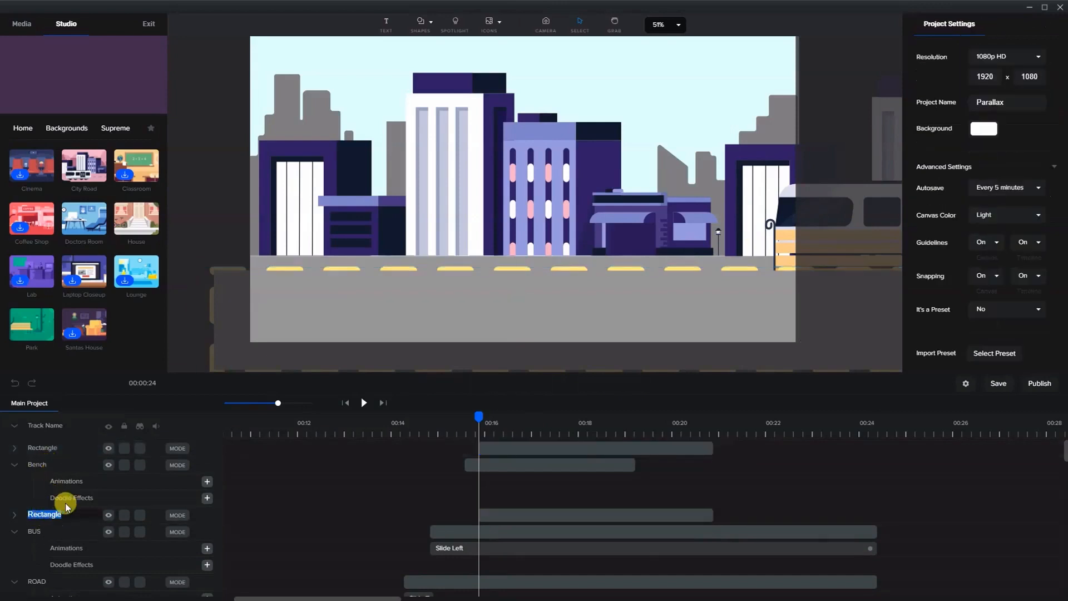
text(sidewalk)
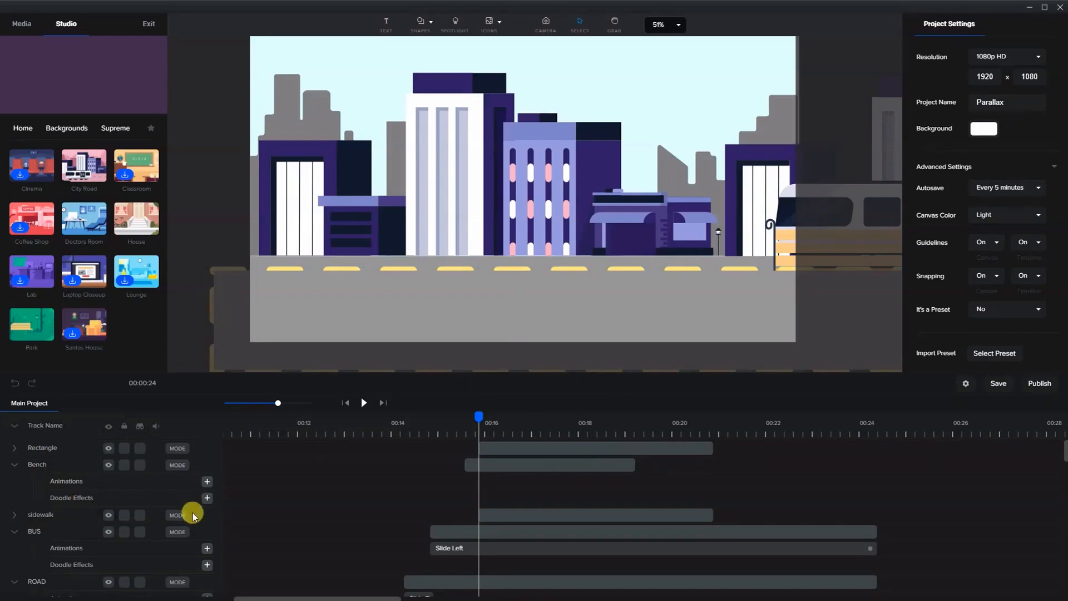
Move the sidewalk track to the top of the stack and rename the remaining Rectangle track "lines in road"
click(55, 508)
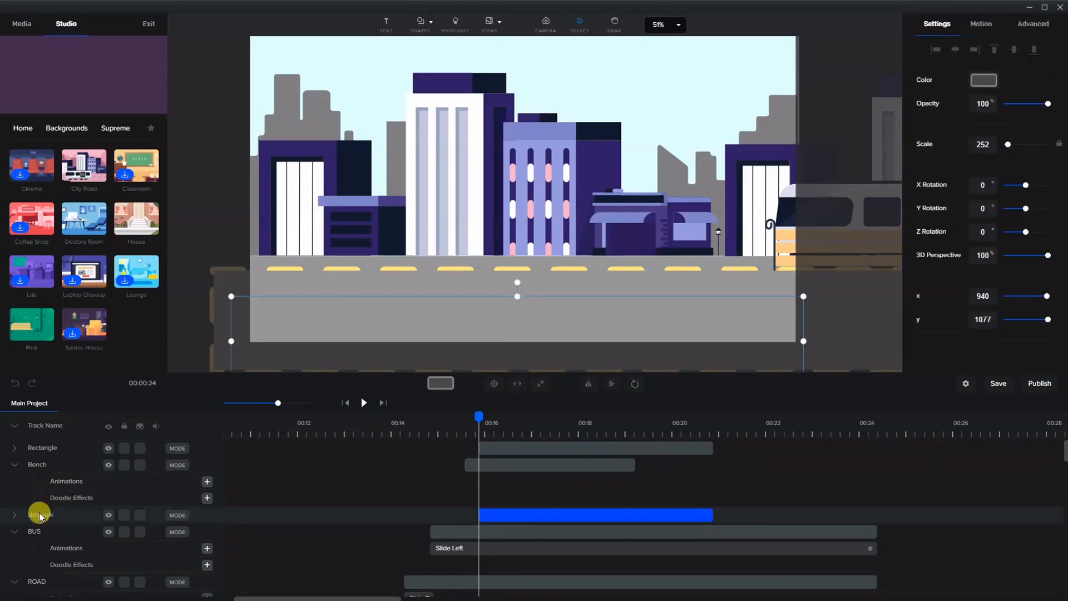
drag(39, 516, 57, 447)
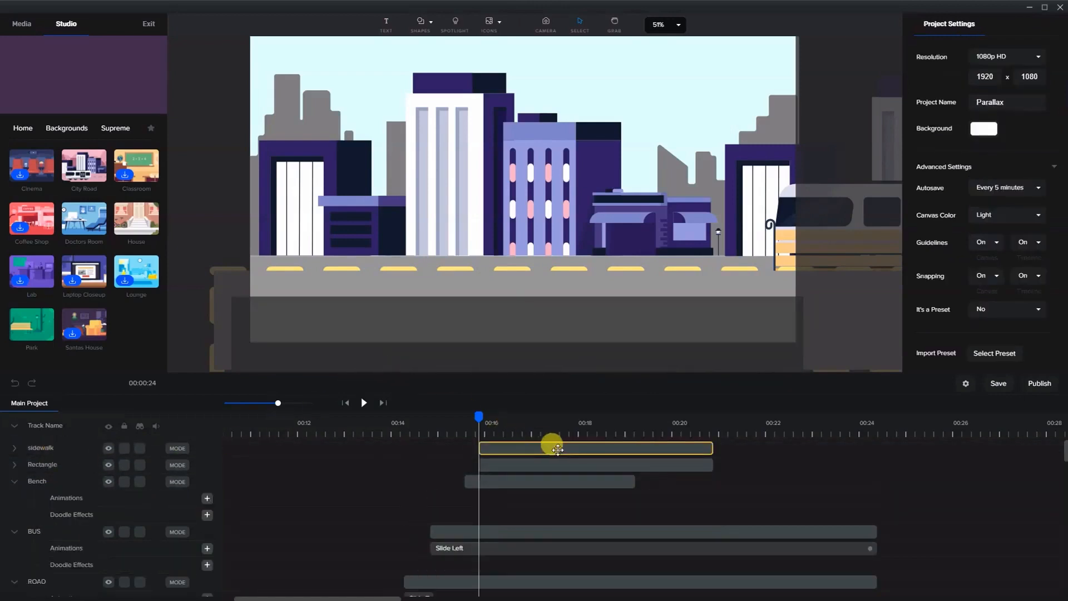
click(513, 272)
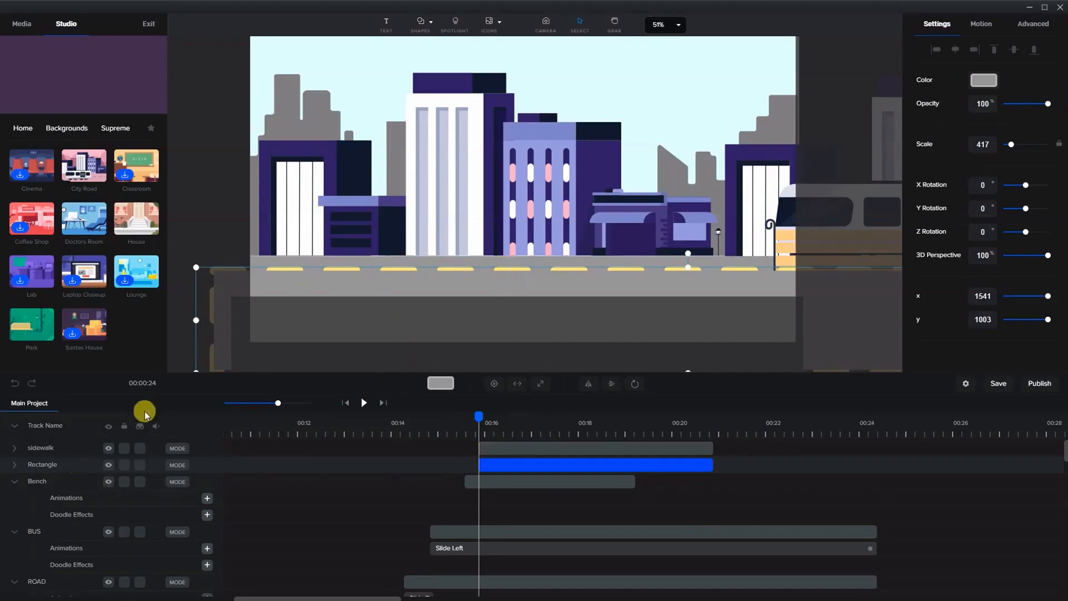
double_click(59, 466)
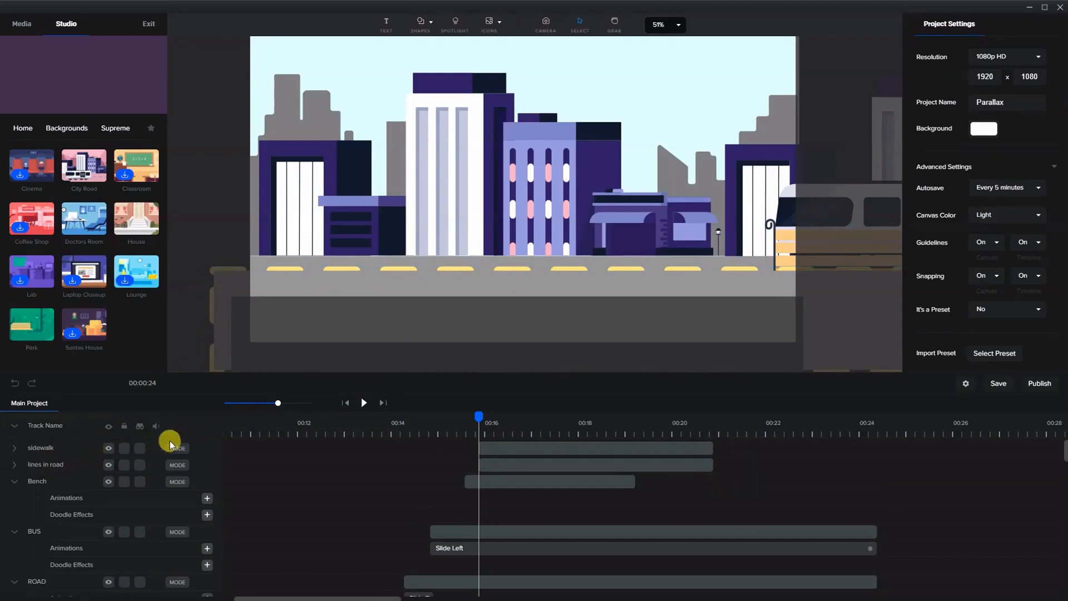
At a time when the bus is in frame, lower the road lines slightly and reduce the bus's scale to 77
drag(494, 421, 530, 417)
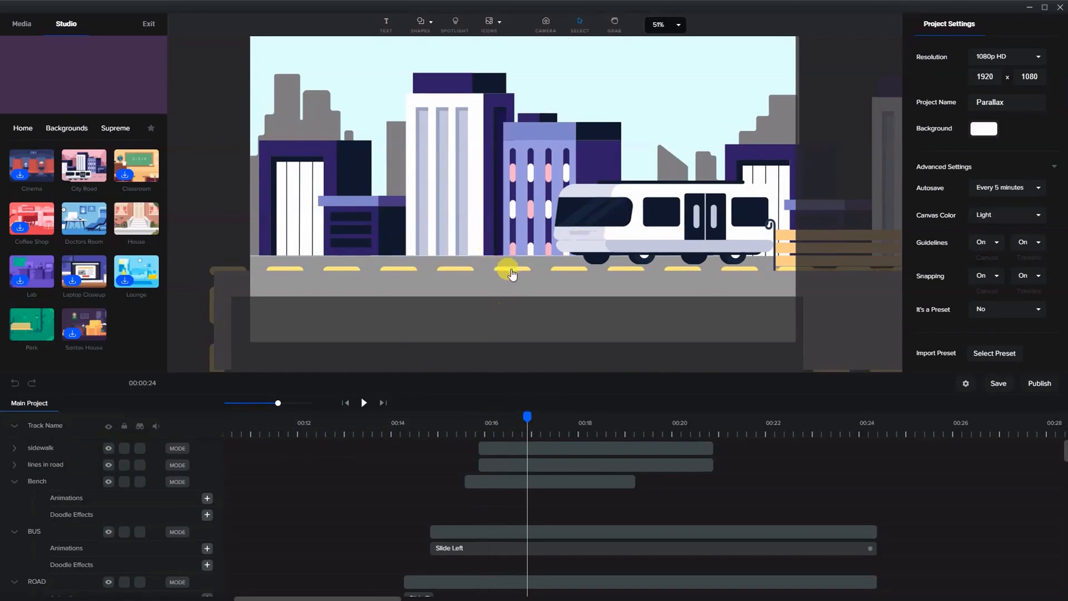
drag(511, 274, 510, 274)
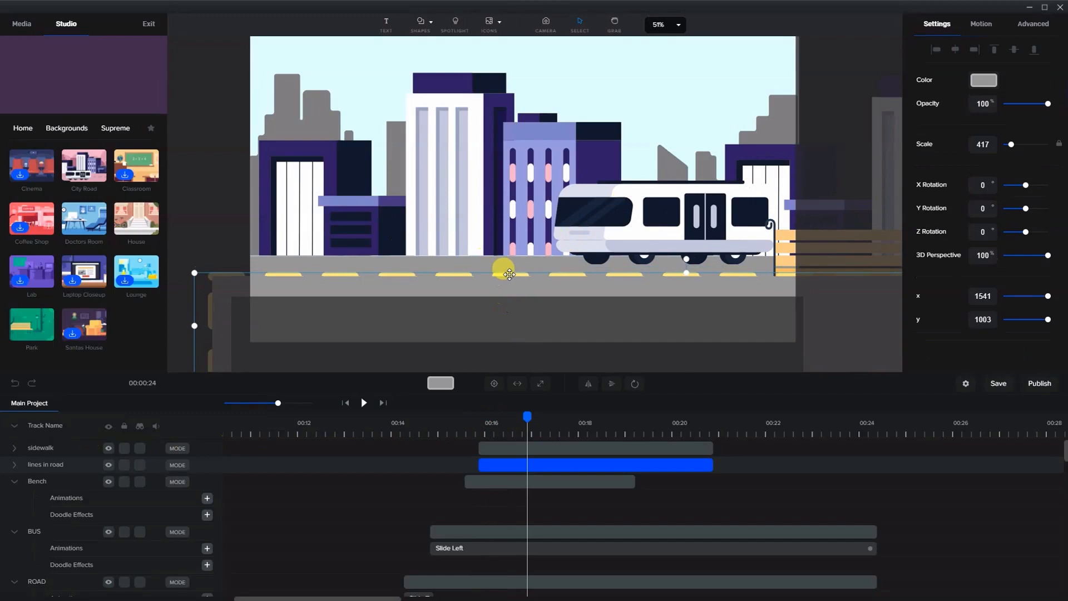
click(632, 238)
drag(553, 181, 780, 243)
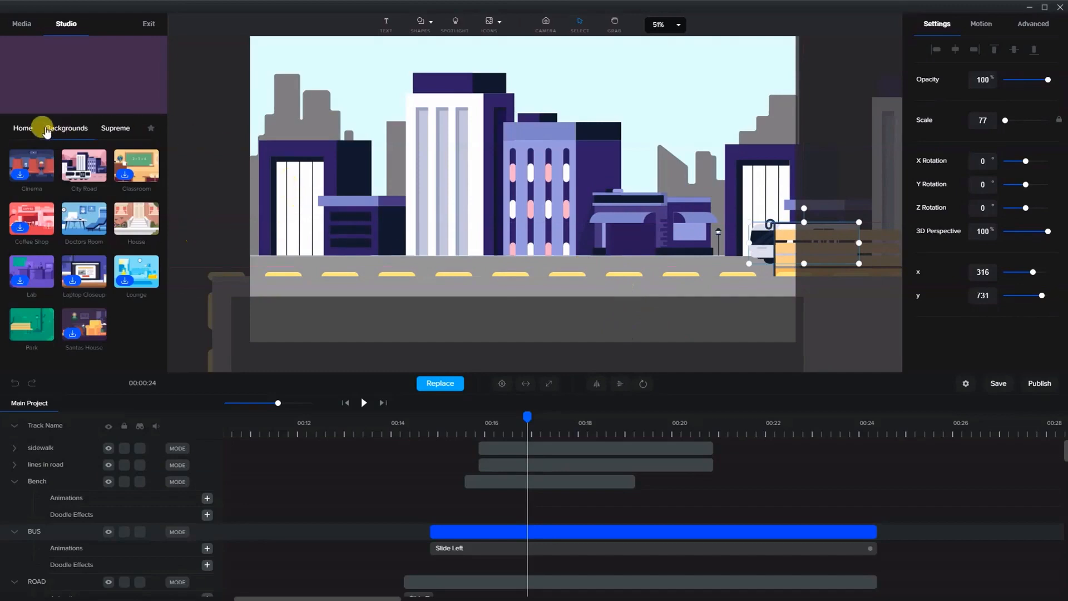
Place the Fitness Girl from the Supreme character library onto the city road scene
click(23, 131)
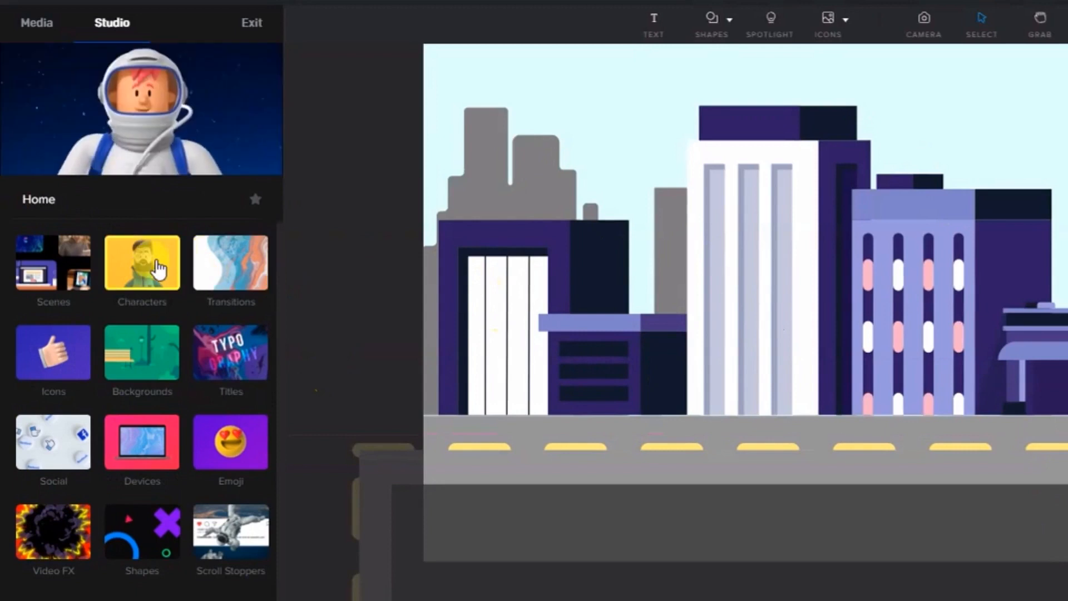
click(142, 263)
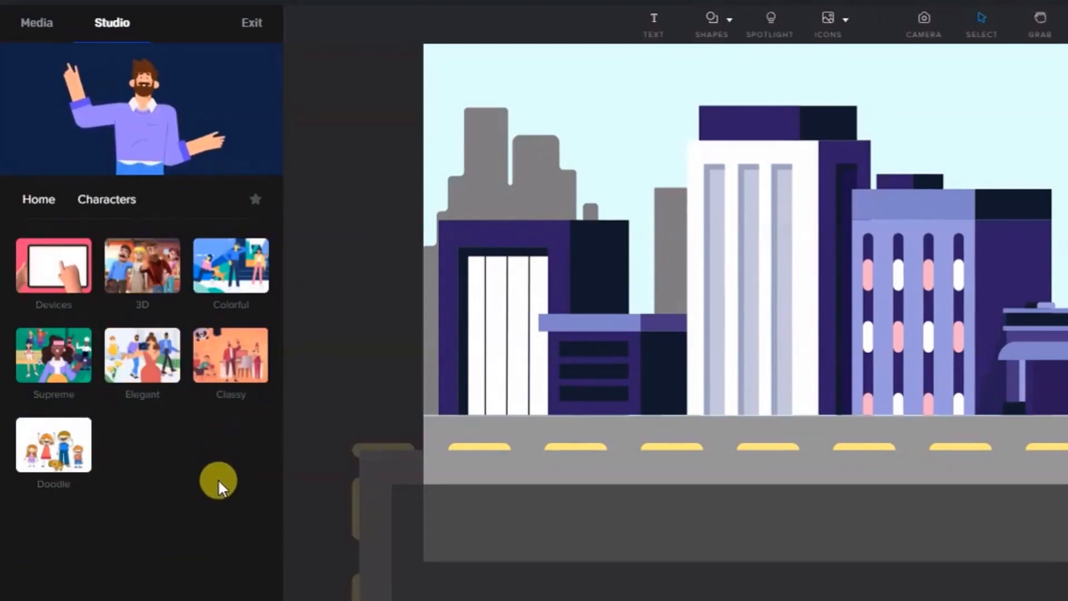
click(54, 355)
scroll(181, 479, down, 10)
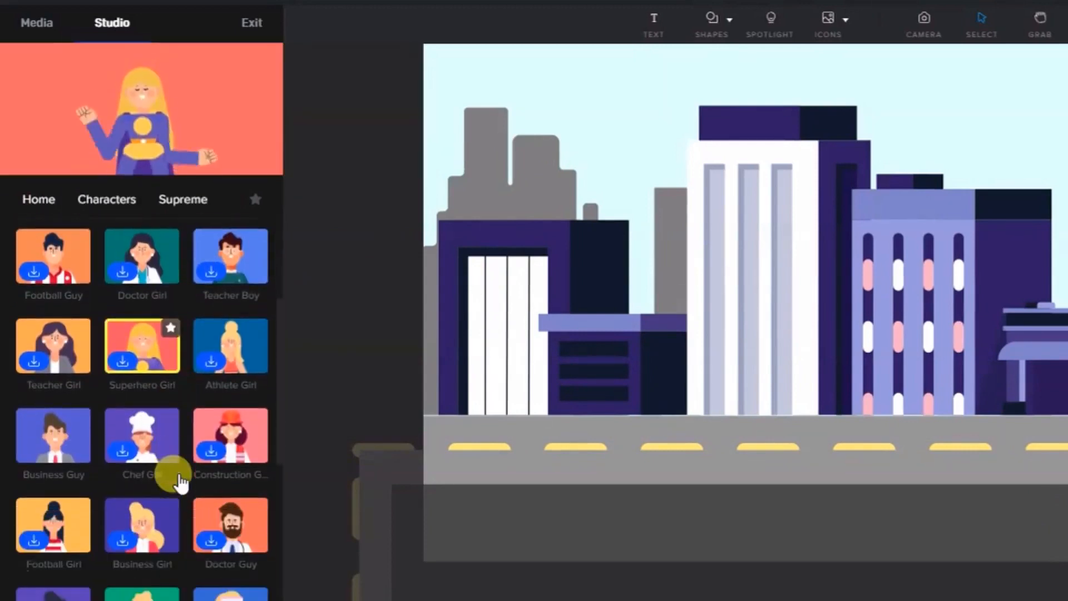
scroll(175, 479, up, 10)
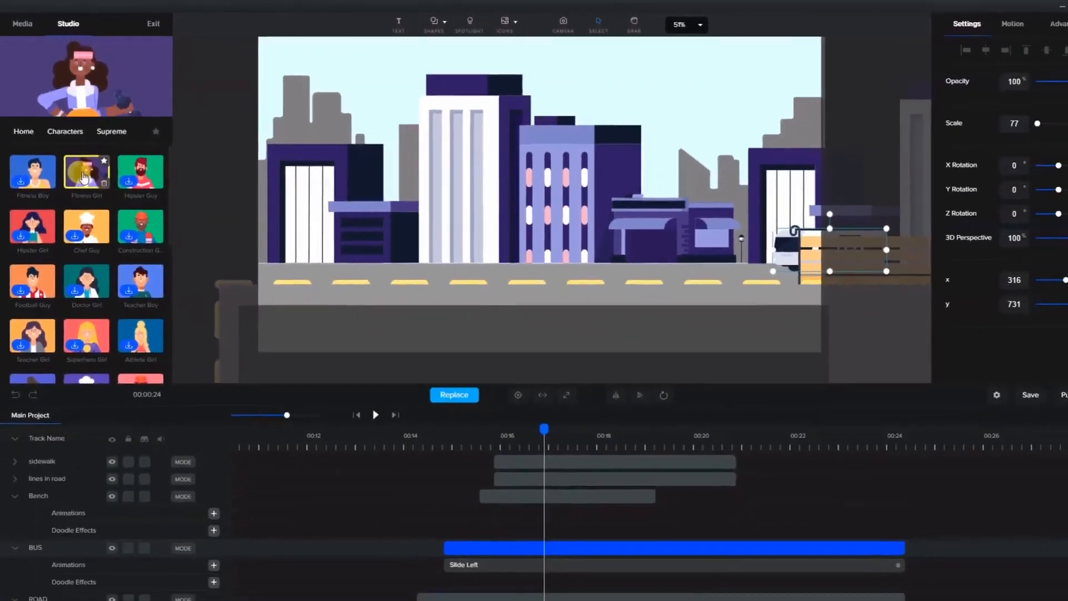
drag(113, 230, 746, 190)
Scale the Fitness Girl to 86, stand her on the street at x 769, y 689, and change her action to Run In
drag(520, 143, 501, 167)
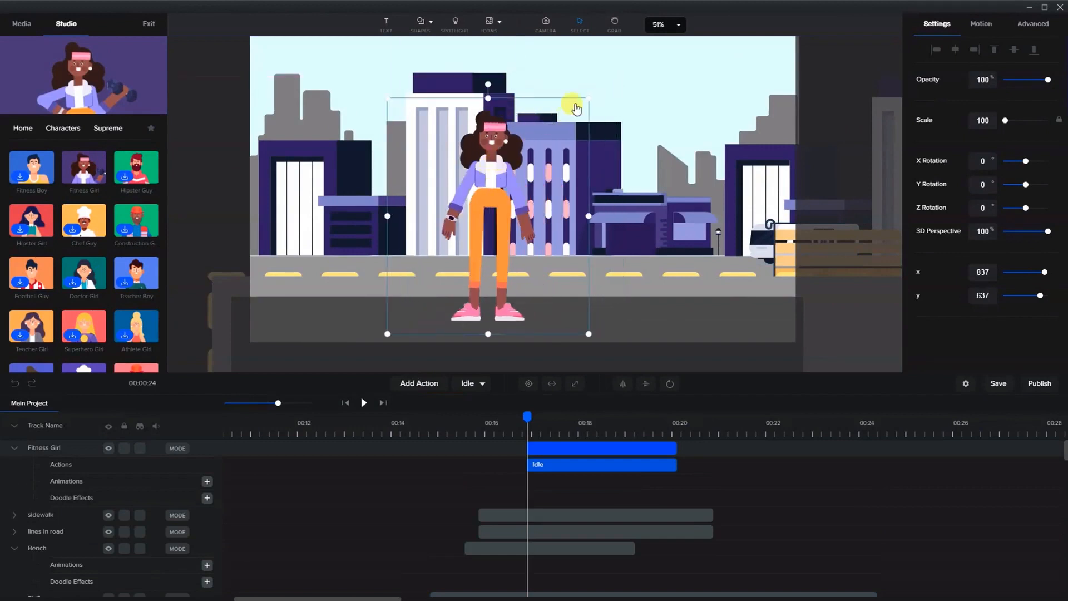
drag(584, 95, 561, 128)
drag(485, 217, 479, 217)
click(477, 383)
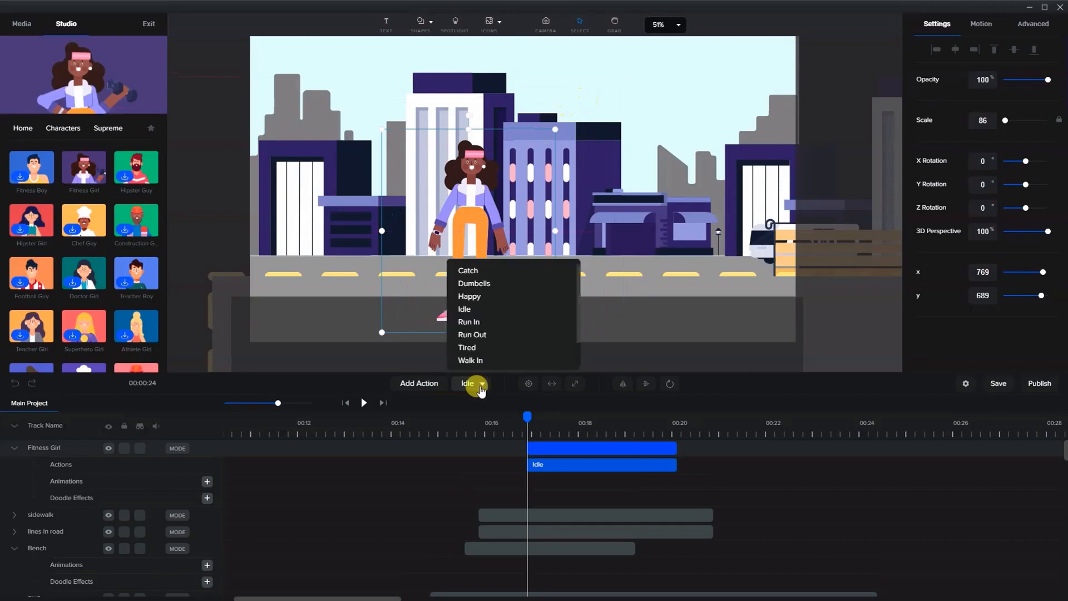
click(484, 321)
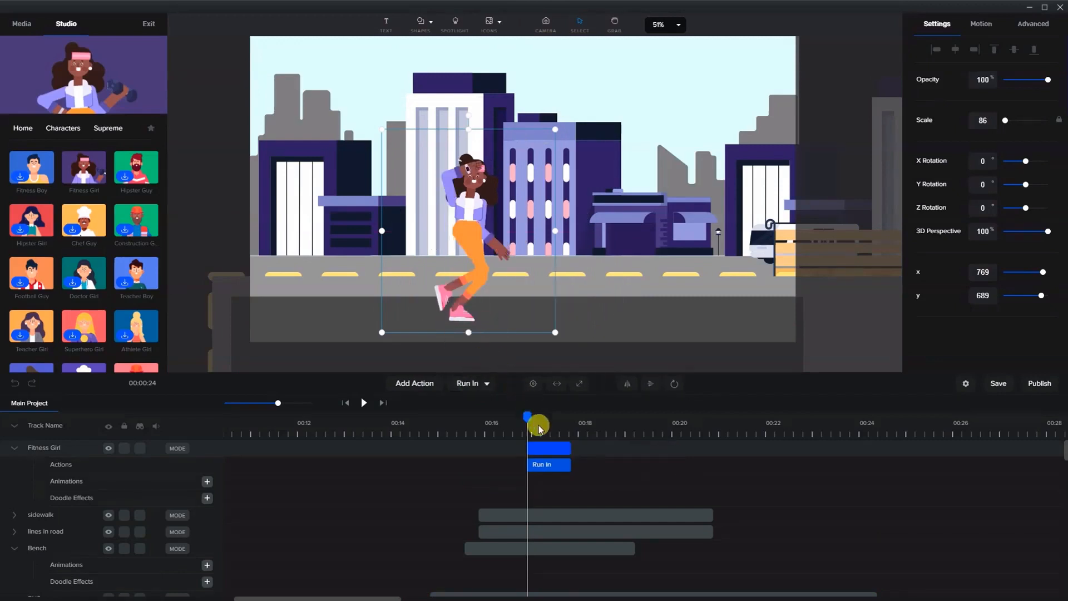
Shift the Bench, lines in road and sidewalk clips earlier so they start together with the ROAD clip
scroll(501, 517, down, 4)
scroll(507, 478, up, 2)
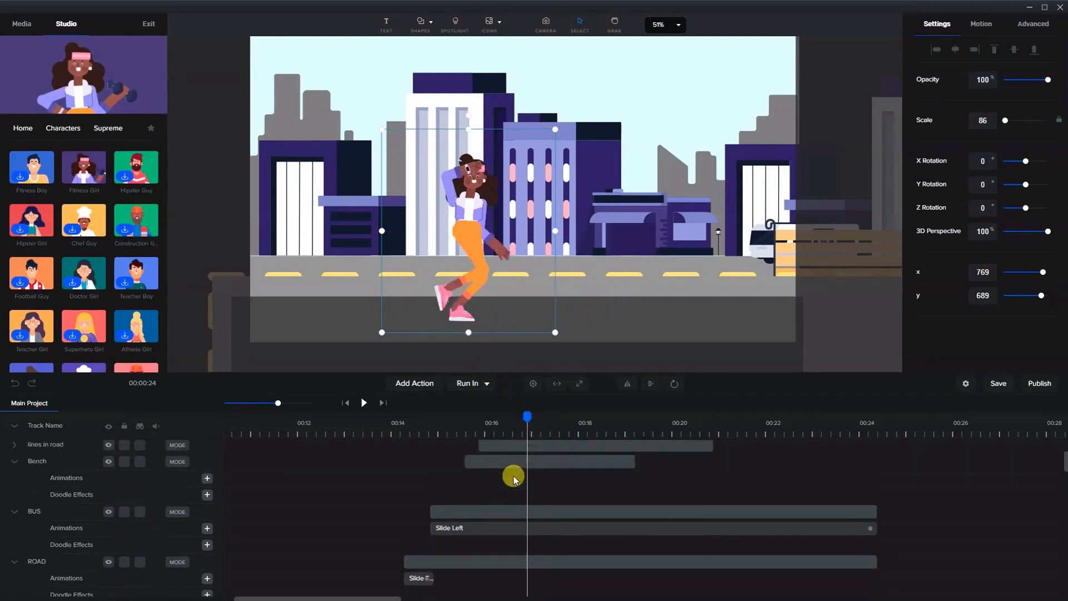
scroll(511, 480, down, 4)
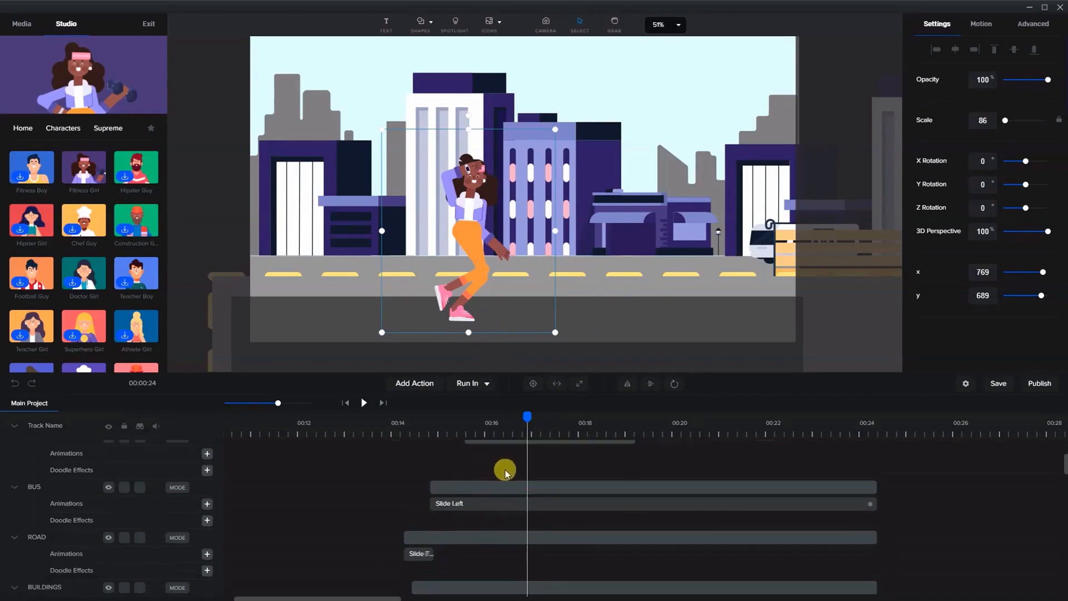
scroll(505, 470, up, 4)
drag(506, 491, 426, 475)
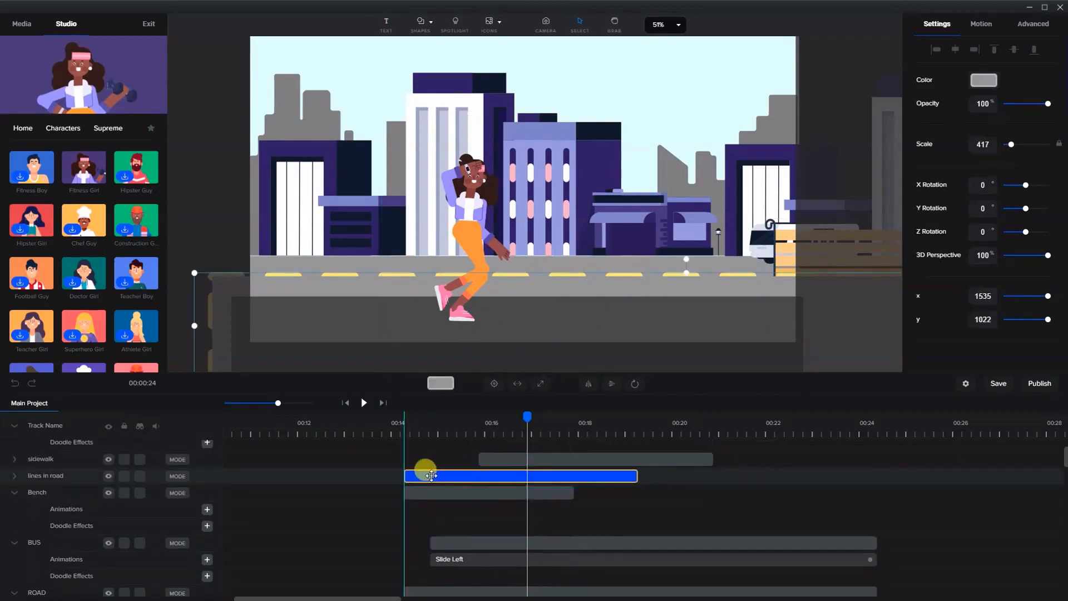
drag(508, 459, 426, 451)
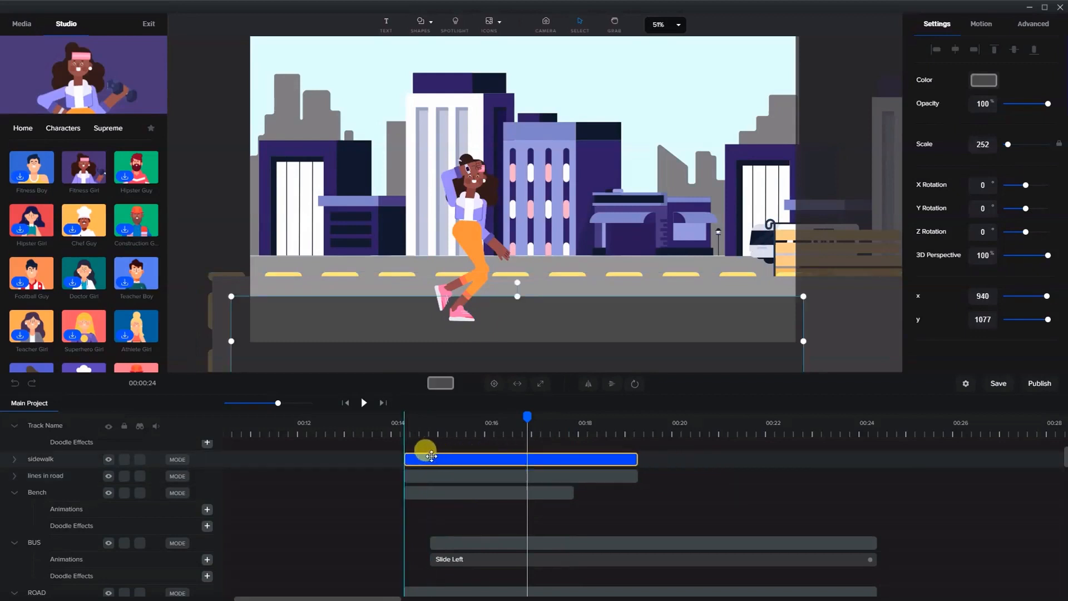
Extend the Bench, lines in road and sidewalk clips to end with the BUS clip, just past 00:24
click(567, 492)
drag(764, 499, 881, 503)
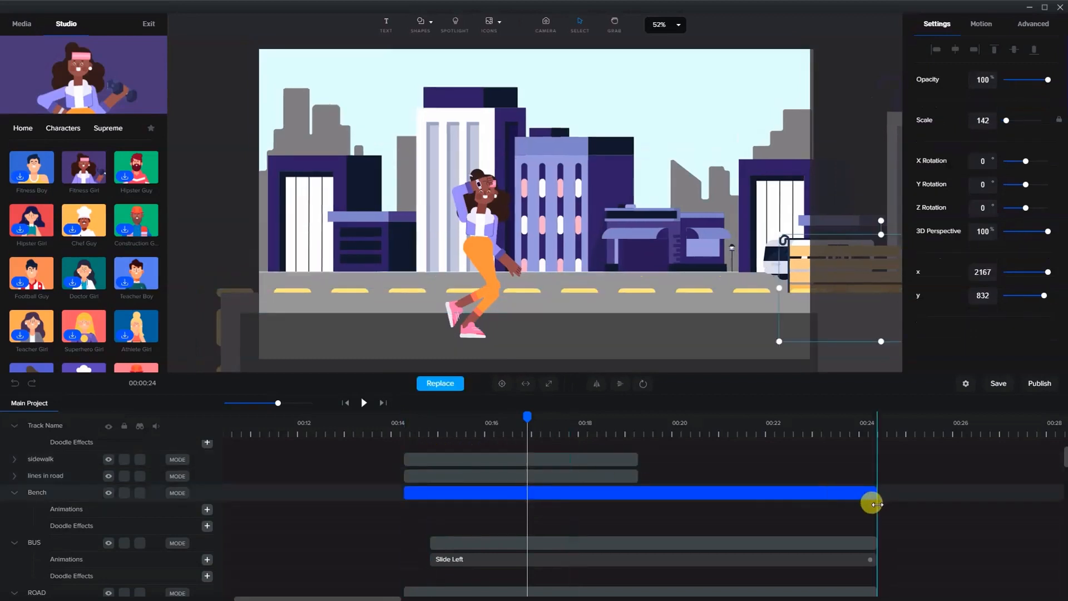
drag(640, 476, 874, 477)
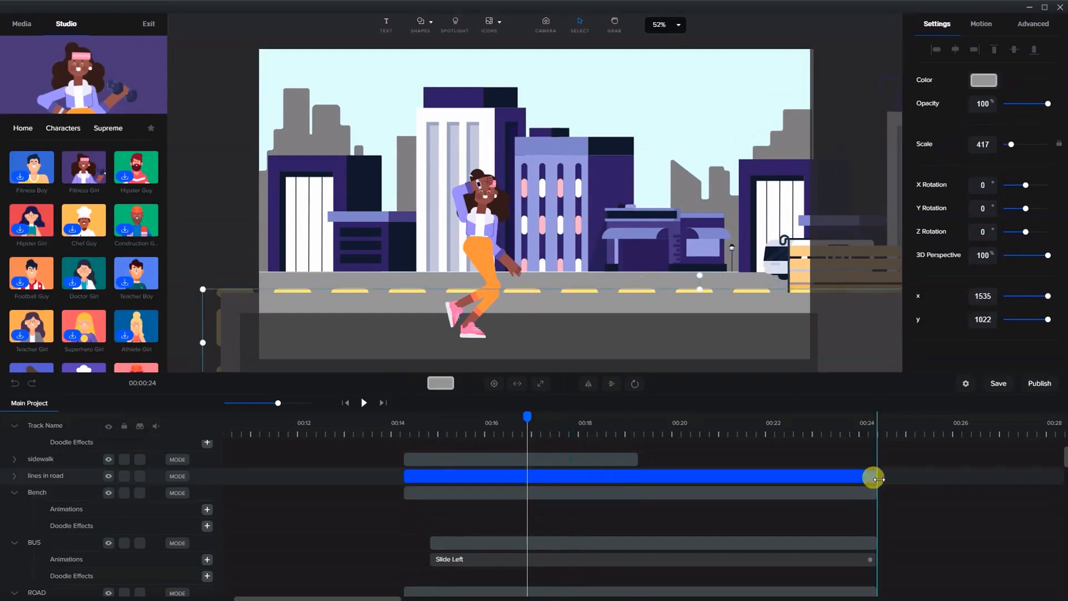
drag(640, 464, 876, 458)
Move the Fitness Girl clip earlier so it starts together with the sidewalk clip
scroll(643, 487, up, 2)
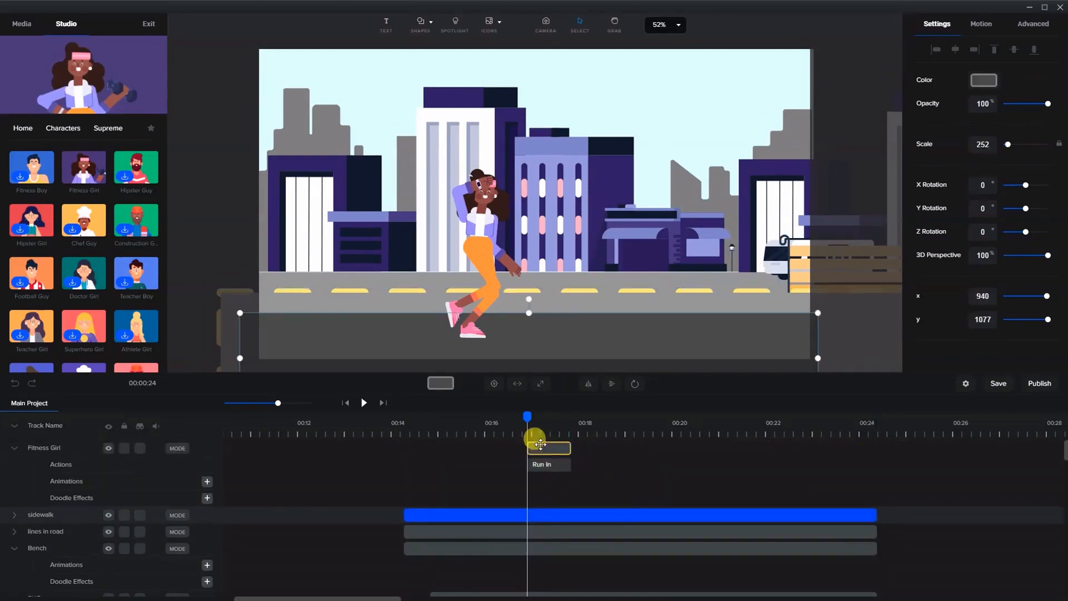
drag(536, 448, 440, 416)
click(414, 429)
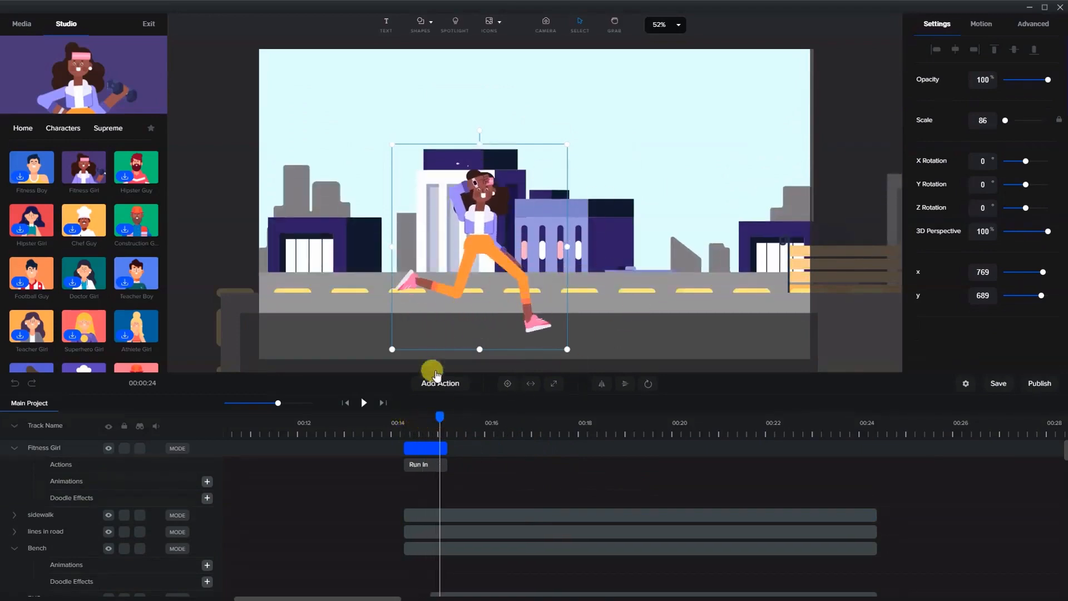
Expand all the tracks and copy the Slide Top animation from the upper BUILDINGS track
click(624, 339)
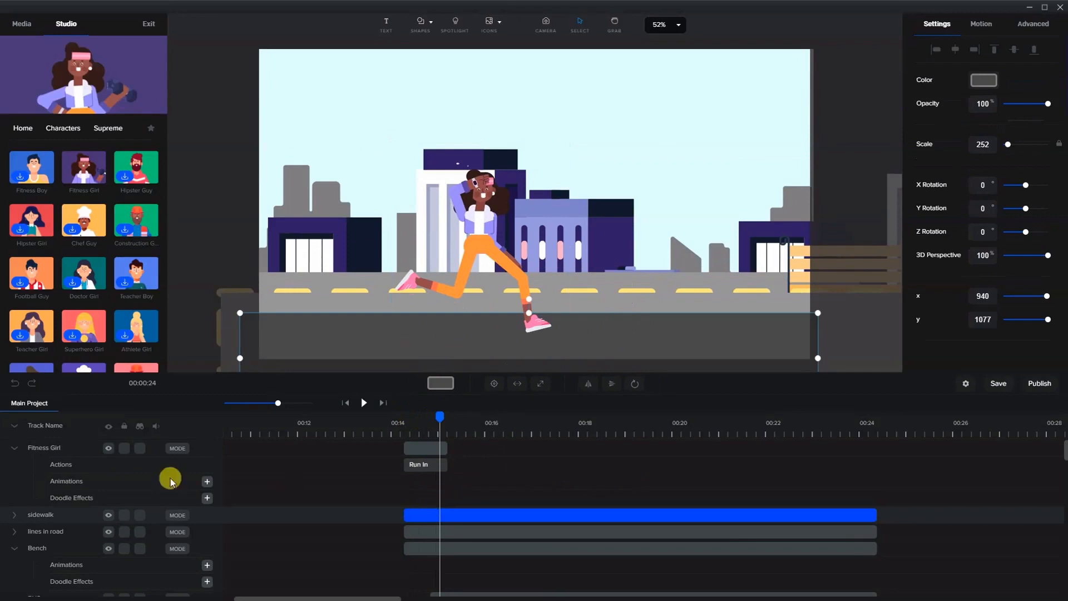
click(14, 427)
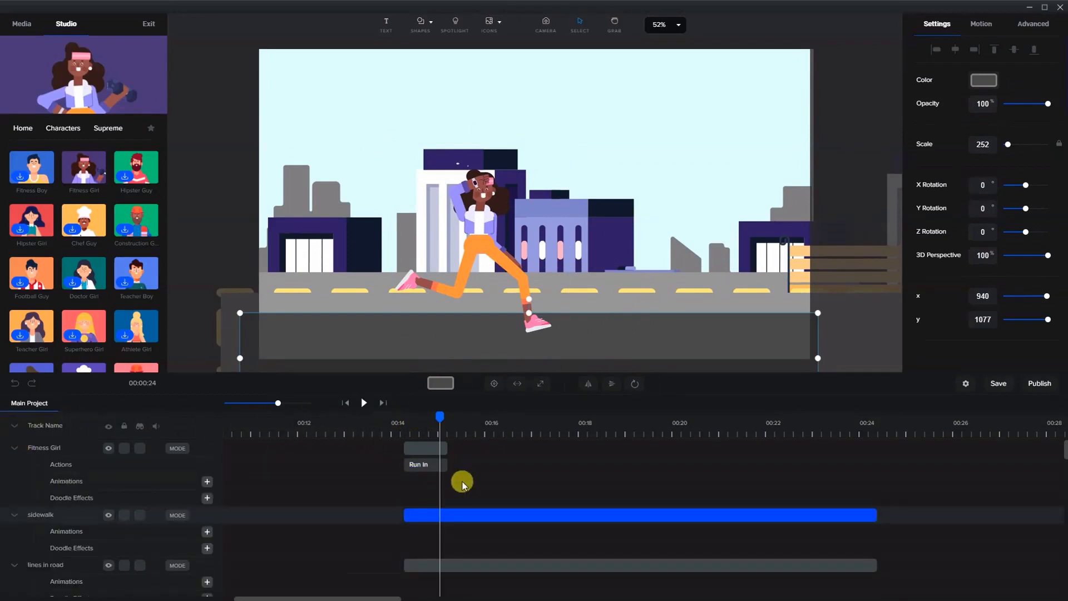
scroll(462, 483, down, 1)
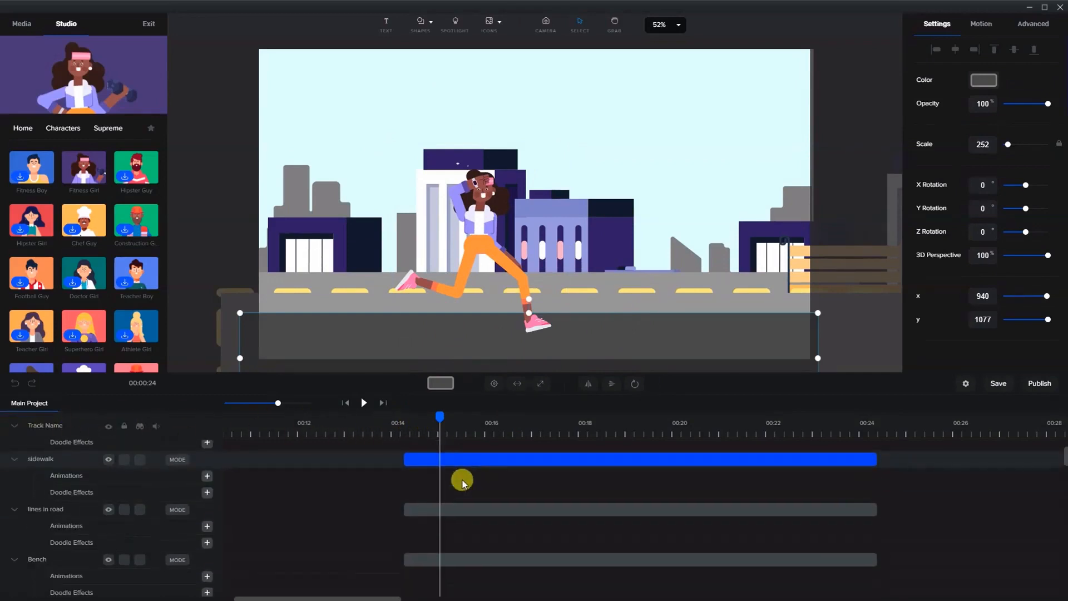
click(568, 232)
scroll(465, 465, down, 3)
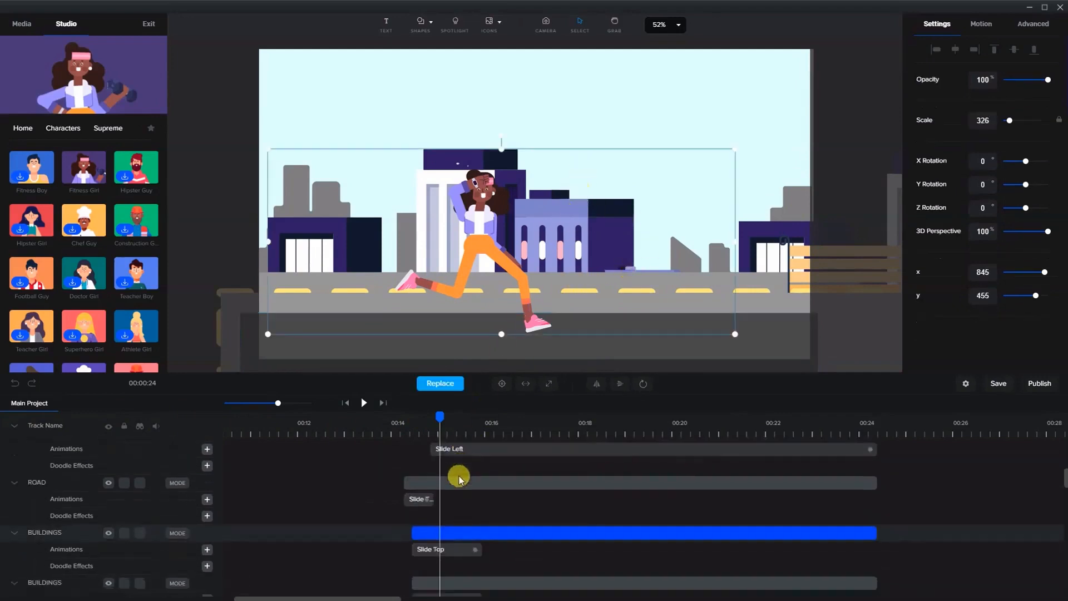
scroll(458, 480, down, 1)
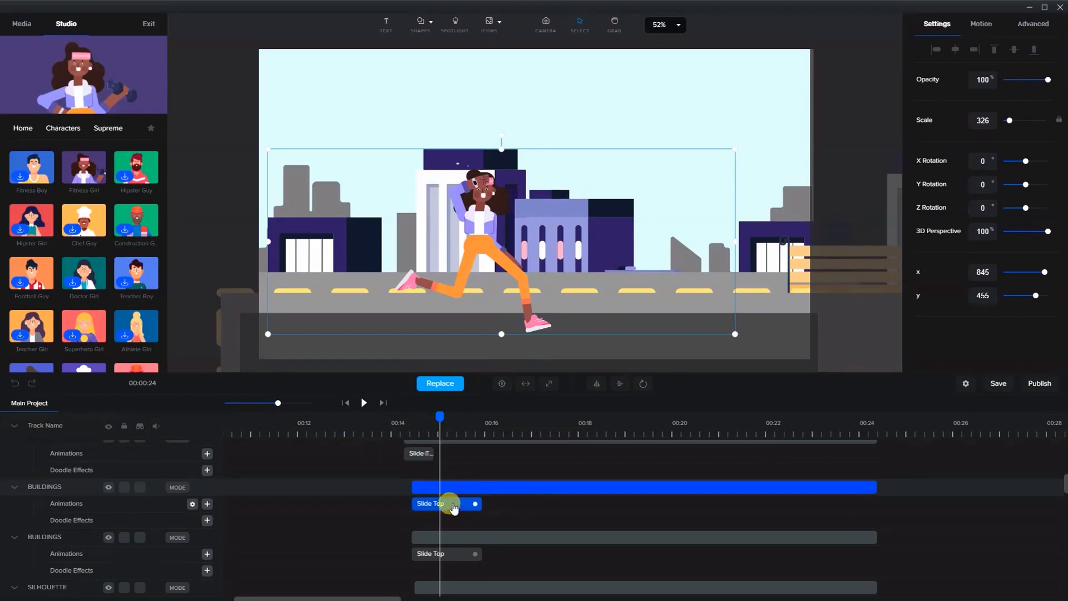
scroll(457, 503, up, 1)
Paste the Slide Top animation onto the sidewalk and lines in road tracks
click(428, 353)
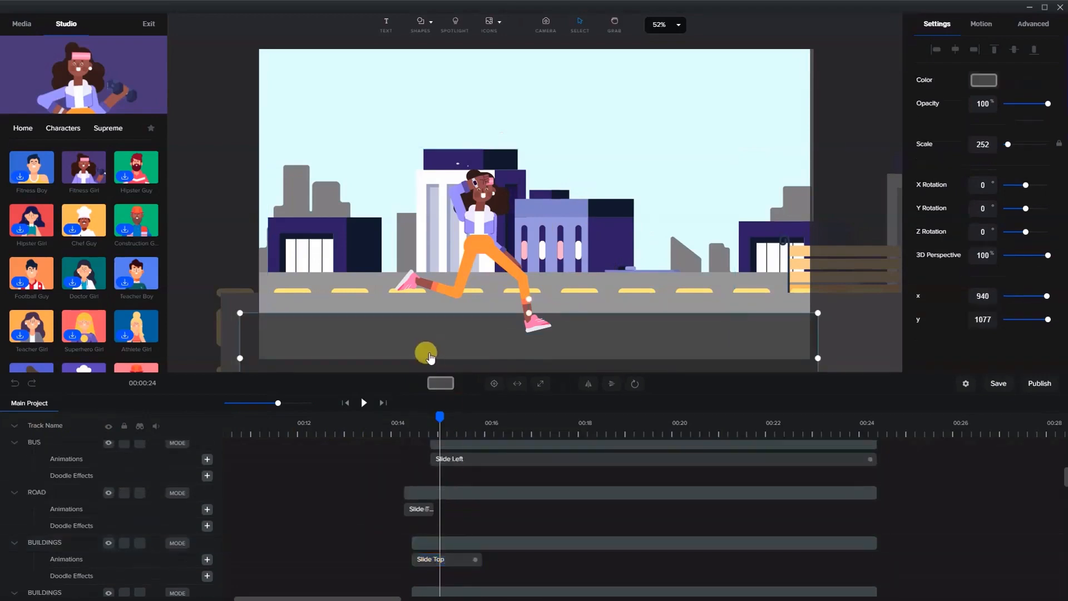
scroll(460, 506, up, 3)
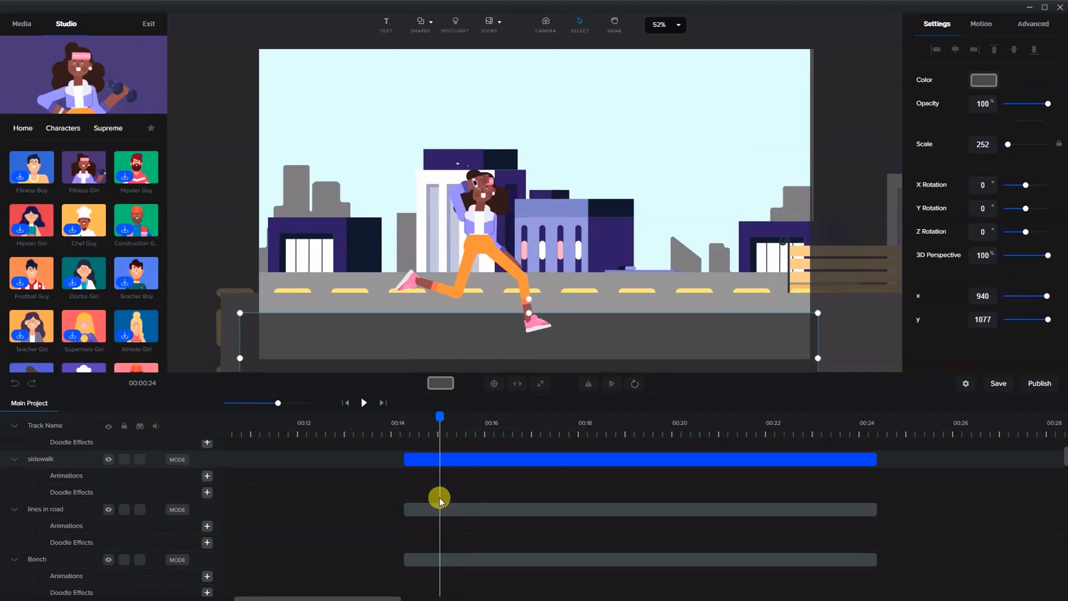
click(333, 295)
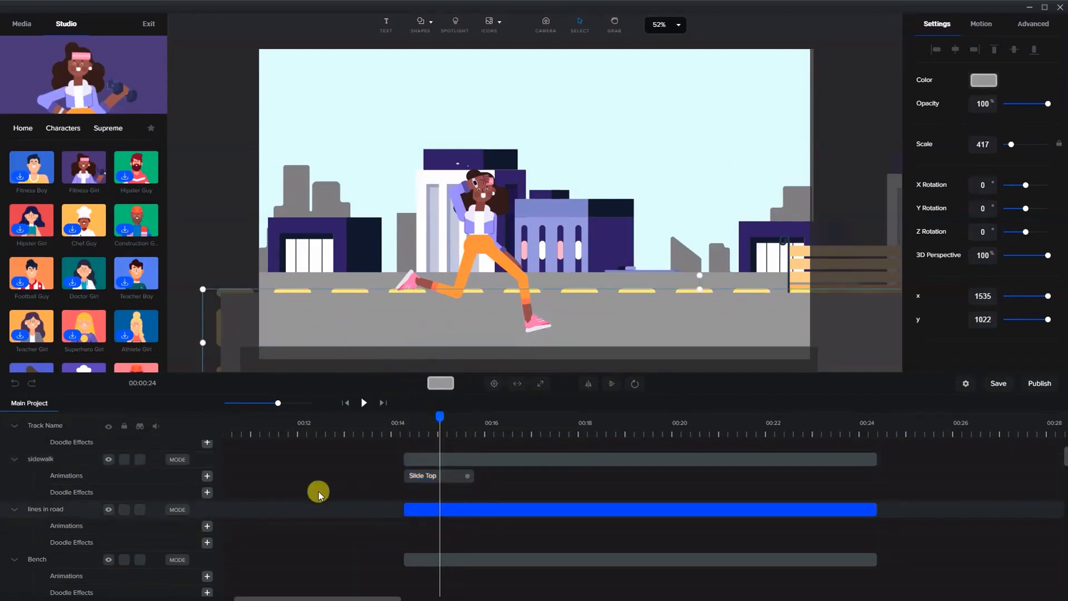
key(ctrl+v)
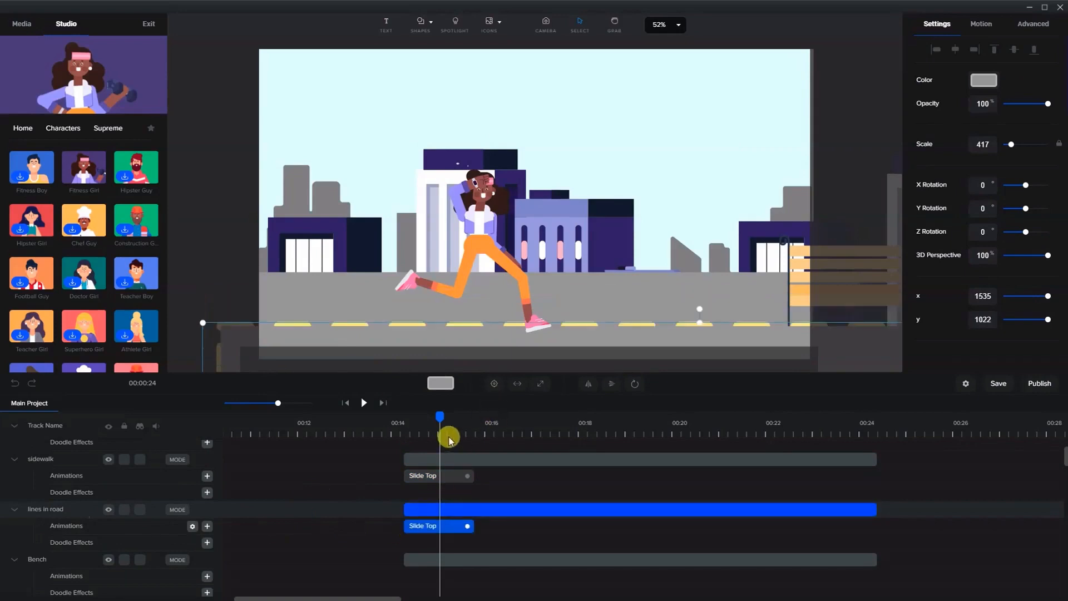
Scrub through the scene's opening around 00:15 and give the Fitness Girl the Slide Right entrance animation
mouse_move(439, 419)
mouse_down()
mouse_move(406, 420)
mouse_move(468, 438)
mouse_move(458, 444)
mouse_move(444, 422)
mouse_move(417, 421)
mouse_move(460, 436)
mouse_move(436, 436)
mouse_up()
scroll(452, 480, up, 1)
click(452, 482)
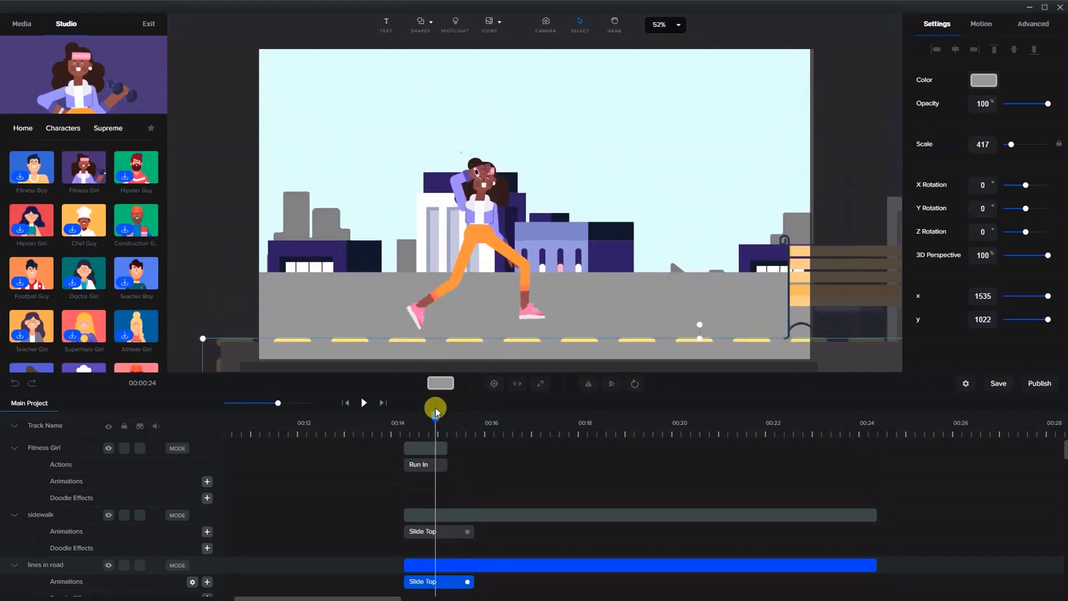
mouse_move(428, 416)
mouse_down()
mouse_move(417, 416)
mouse_move(435, 418)
mouse_up()
click(432, 447)
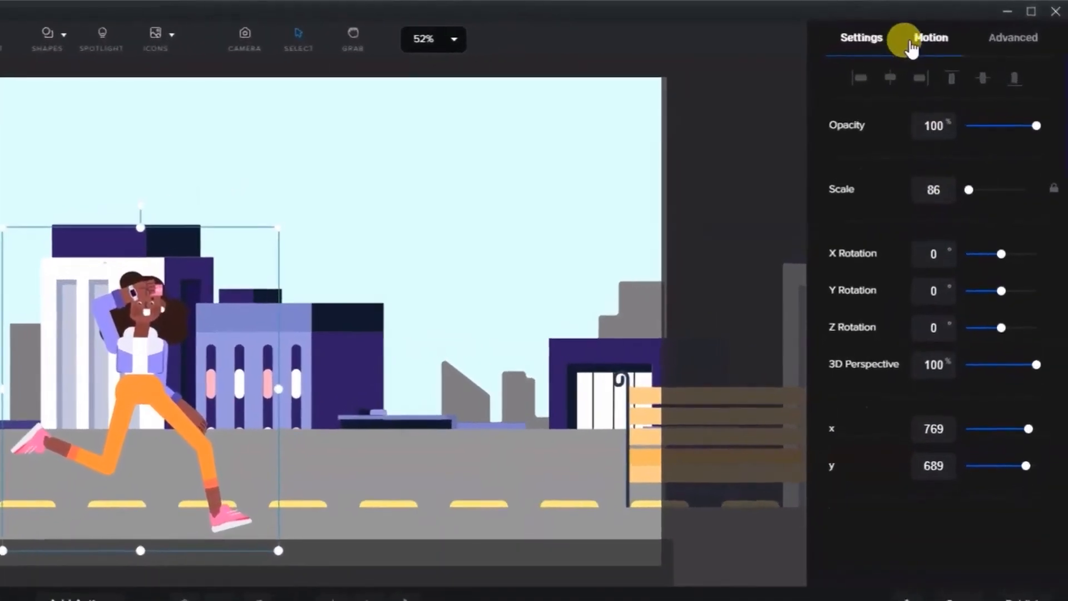
click(912, 46)
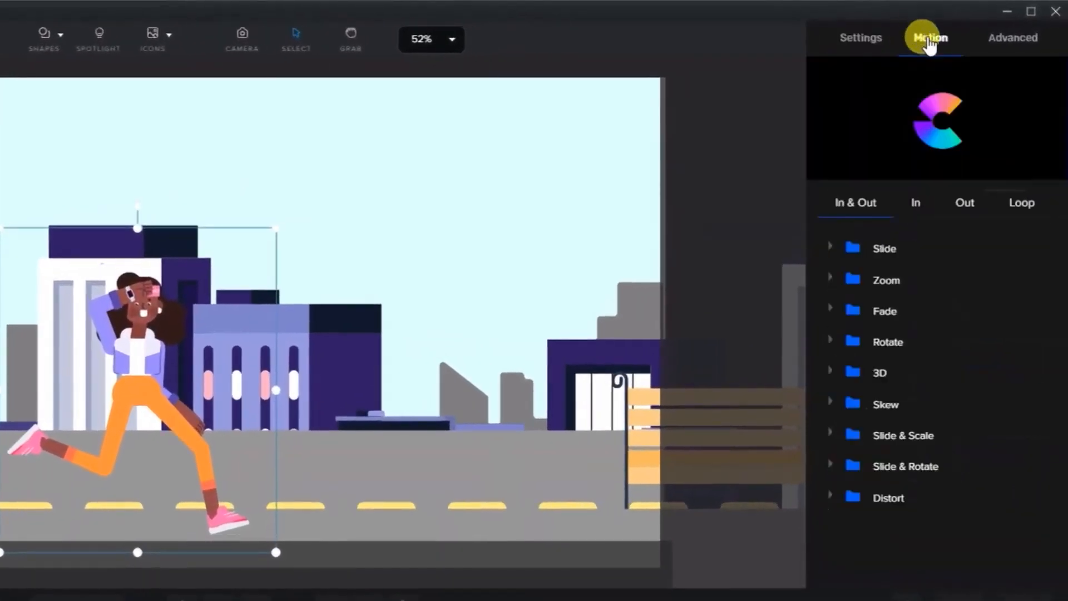
click(915, 204)
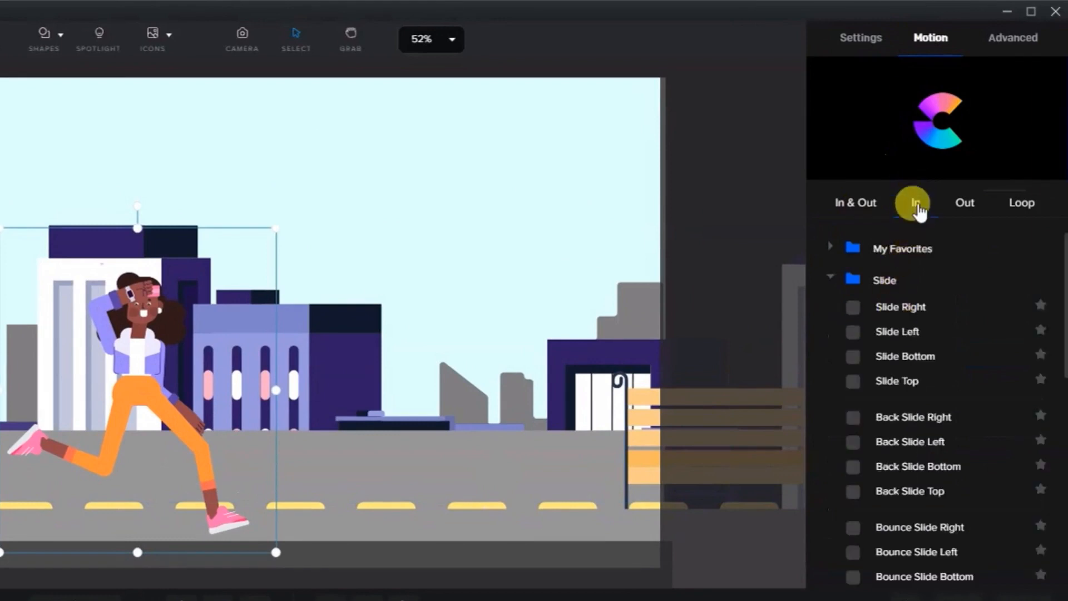
click(853, 307)
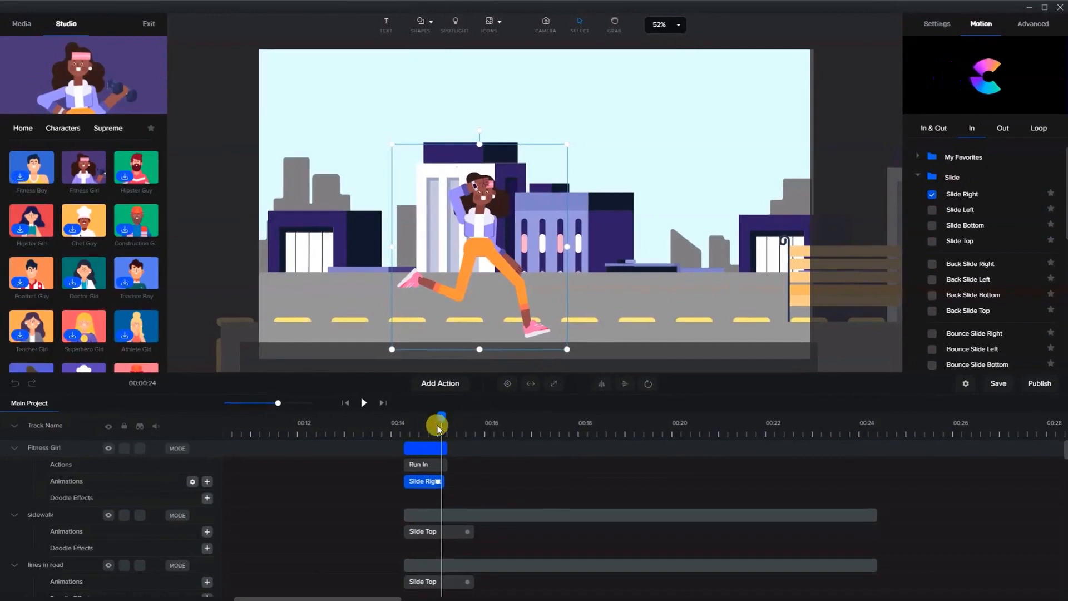
Shift the Fitness Girl slightly to the right in the scene and lengthen her Slide Right animation to the end of her clip
drag(441, 418, 440, 441)
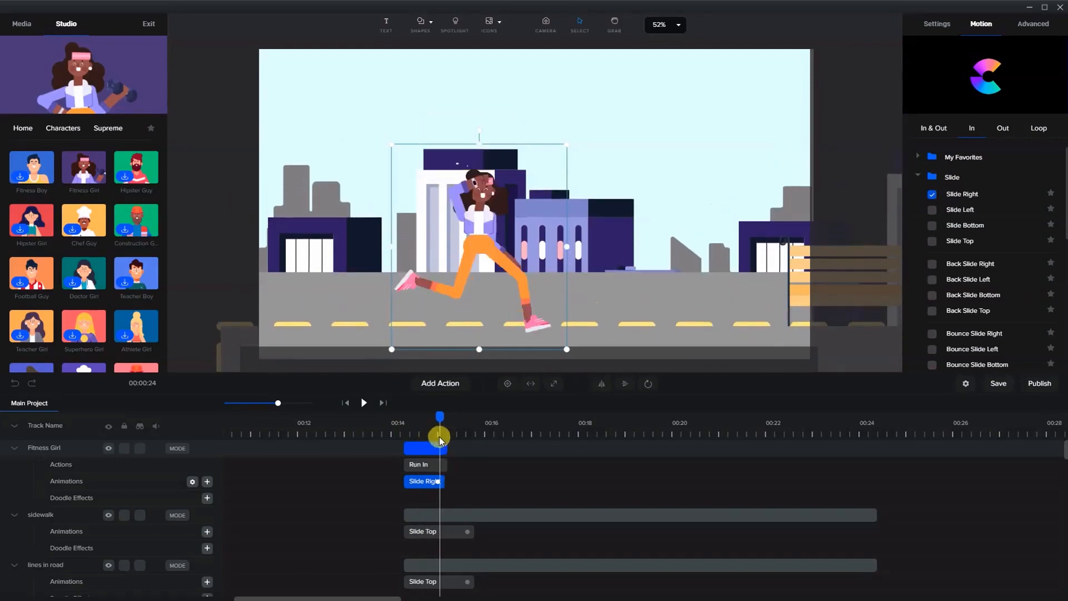
drag(500, 257, 531, 249)
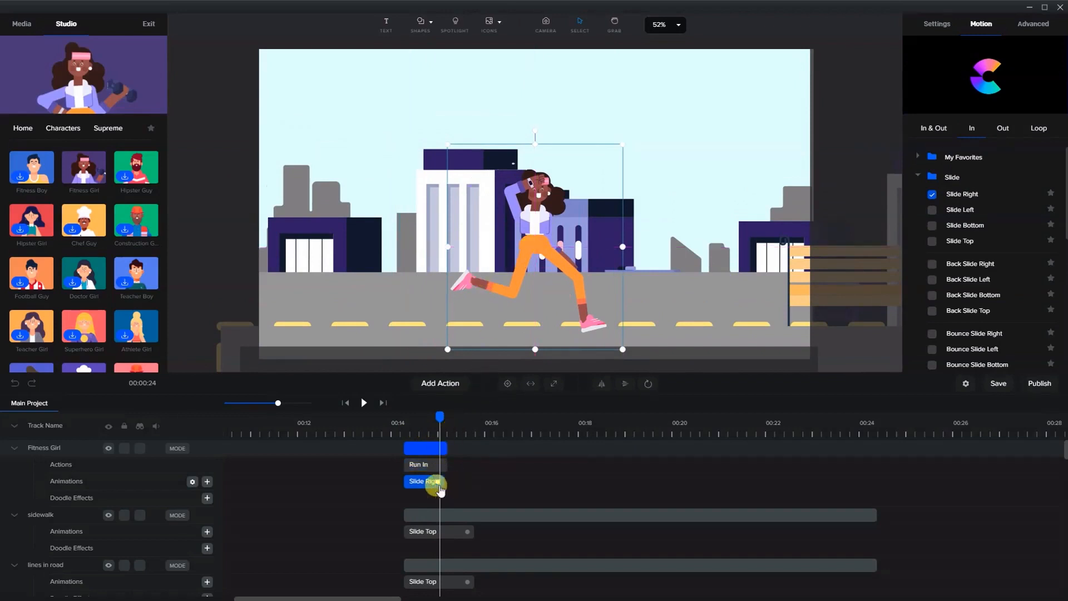
drag(437, 481, 448, 367)
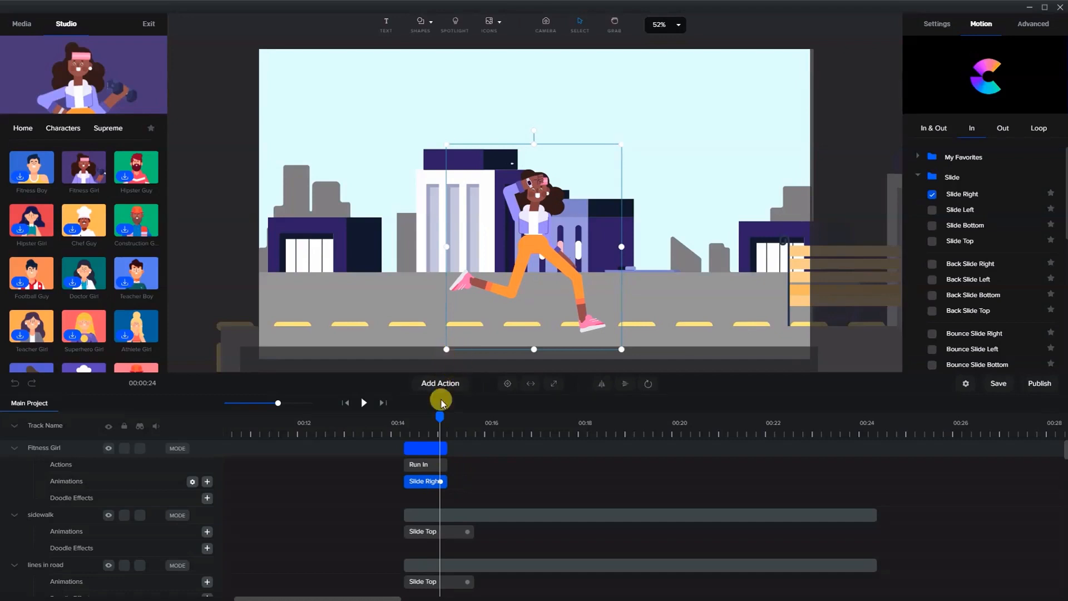
Disable the fade on the Fitness Girl's Slide Right animation and scrub back to the start of her clip
mouse_move(439, 416)
mouse_down()
mouse_move(405, 417)
mouse_move(423, 417)
mouse_up()
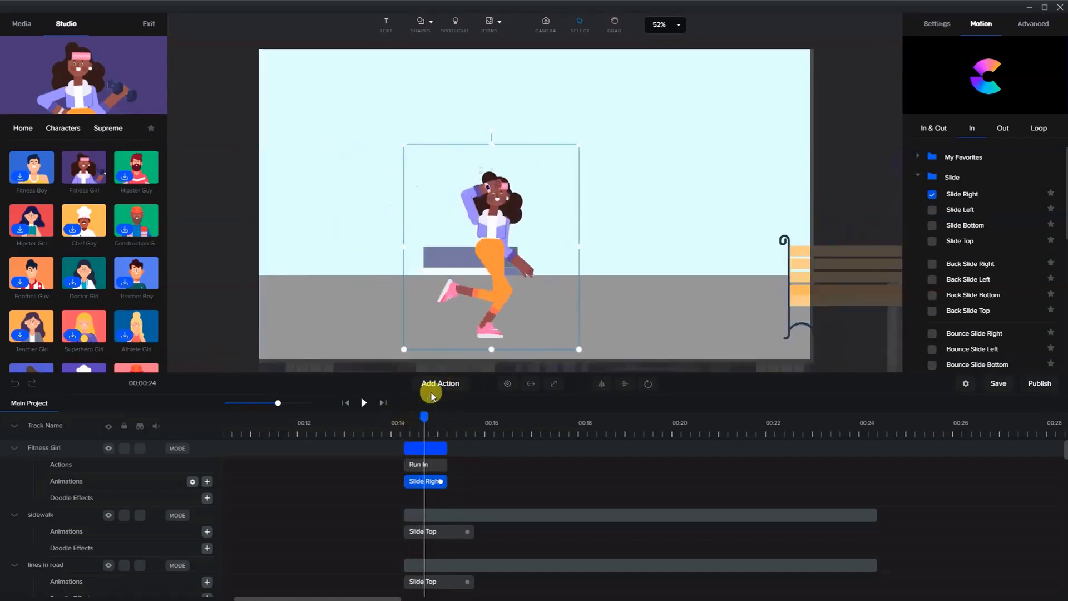
right_click(430, 484)
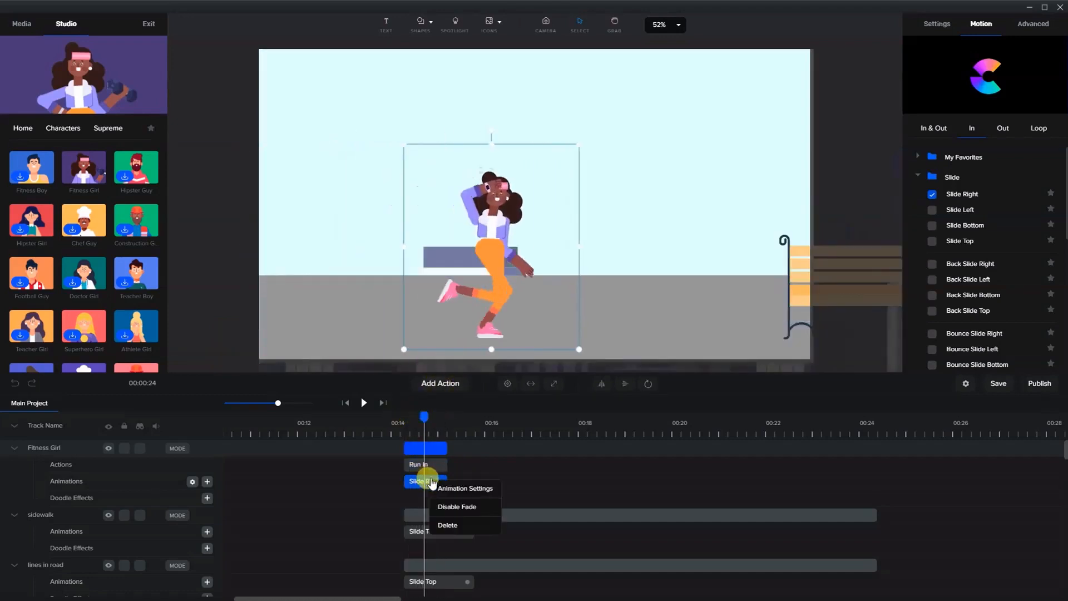
click(451, 505)
drag(410, 417, 399, 416)
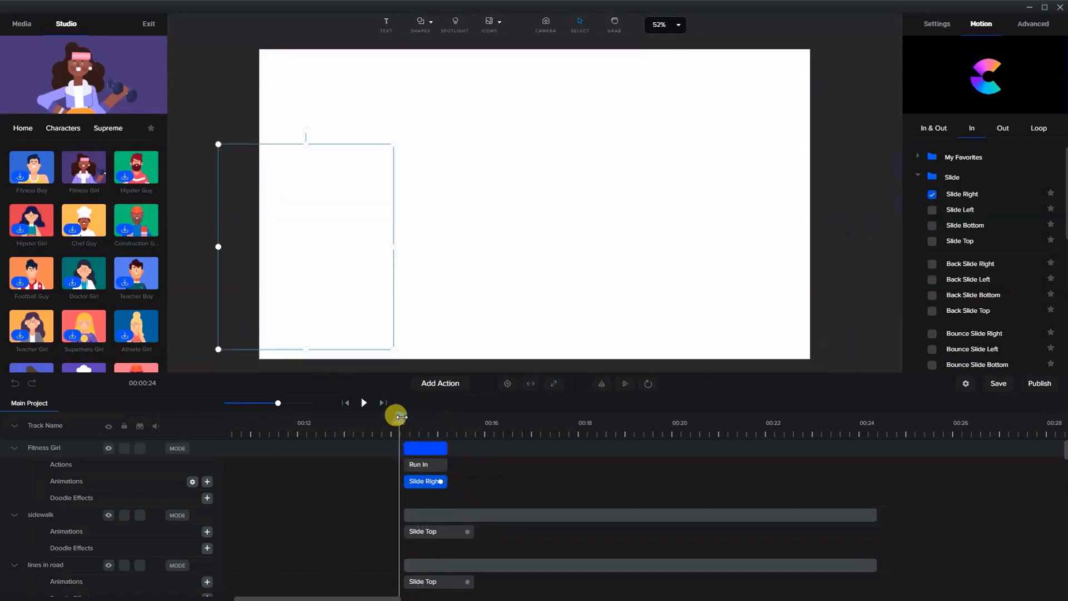
Play the scene's opening from about 00:14 and scrub around 00:15 to check the Fitness Girl's entrance against the background
click(365, 402)
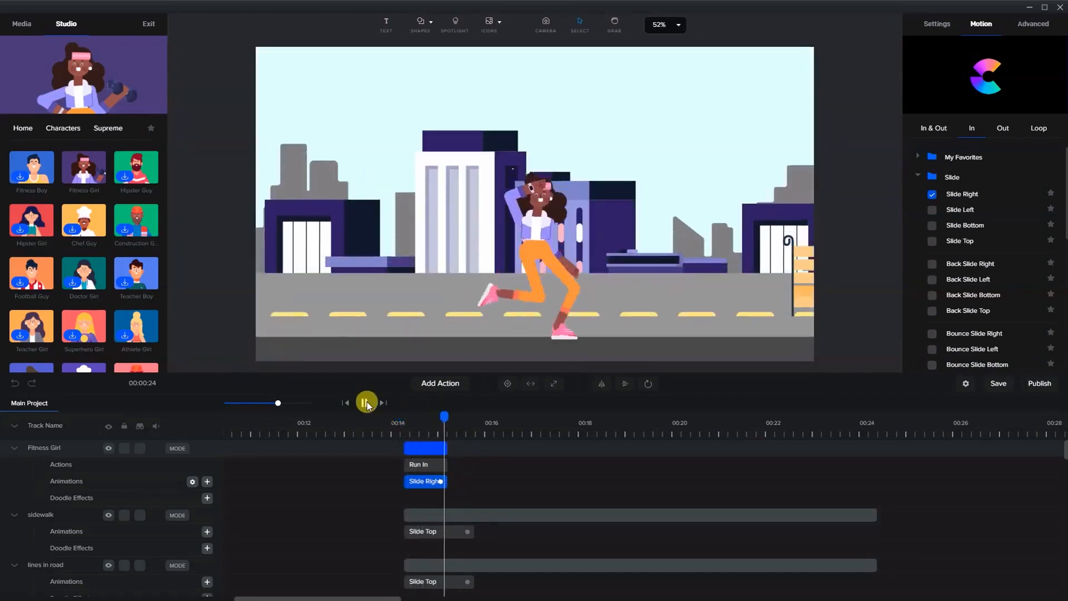
click(443, 418)
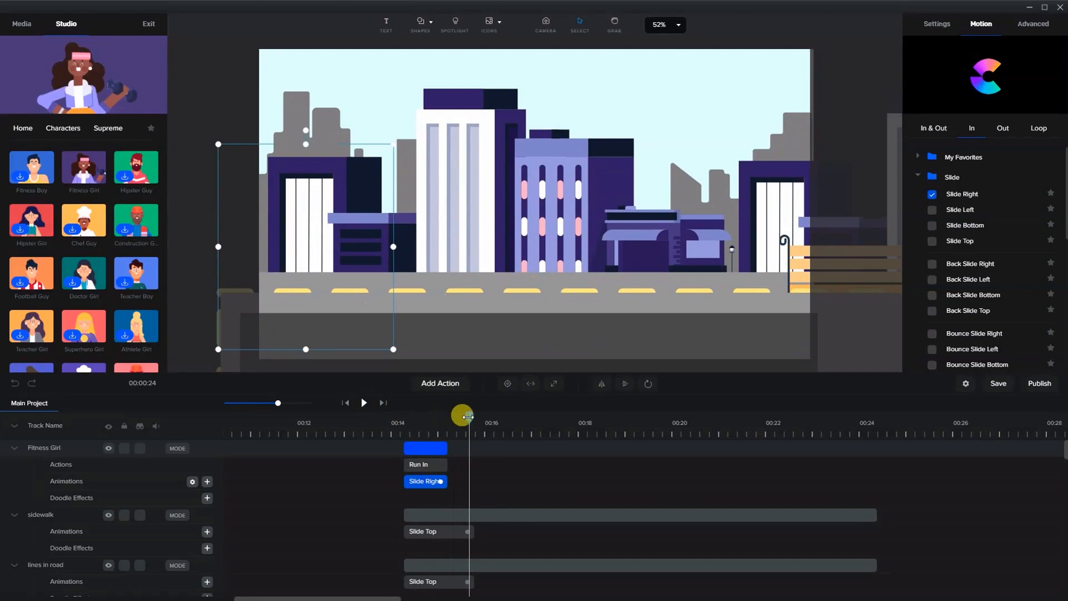
drag(463, 415, 443, 435)
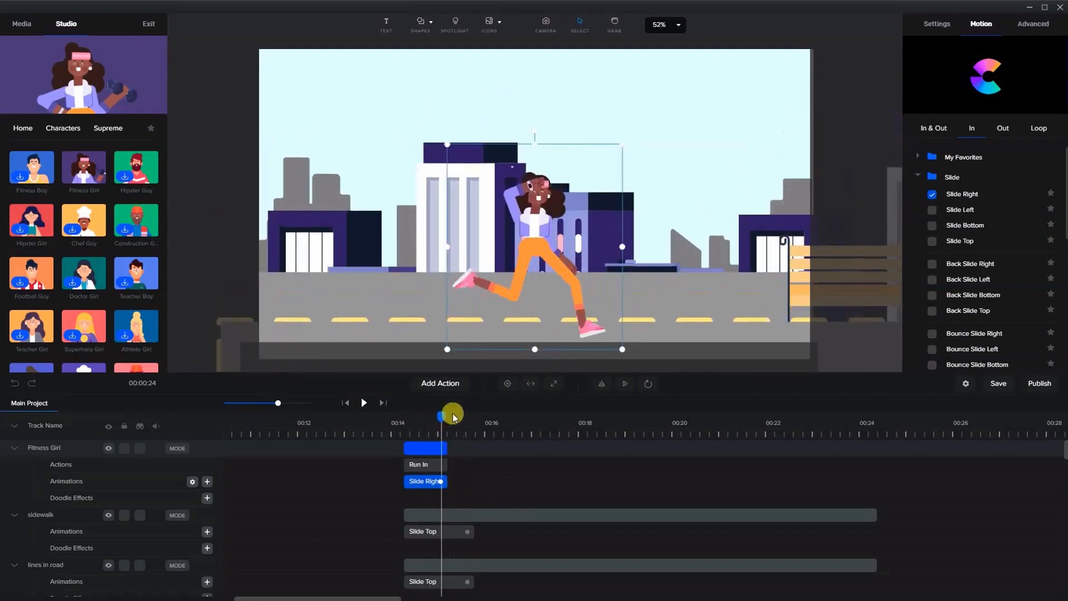
Shorten the Slide Top animations of the sidewalk and lines in road tracks so they end at about 00:15
click(468, 531)
drag(456, 532, 438, 531)
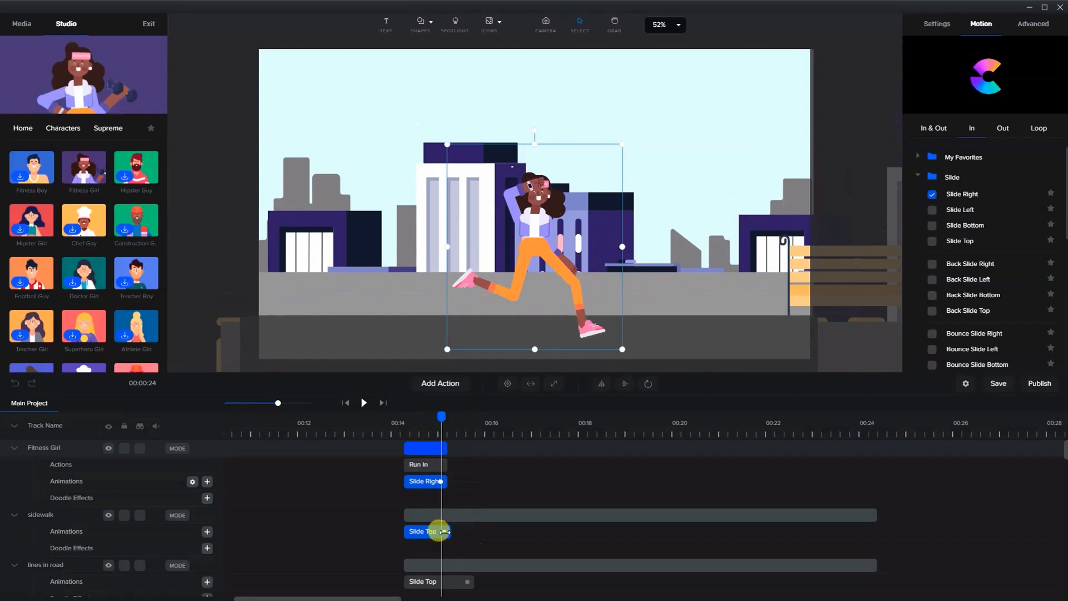
drag(469, 584, 438, 573)
scroll(448, 552, down, 5)
click(539, 511)
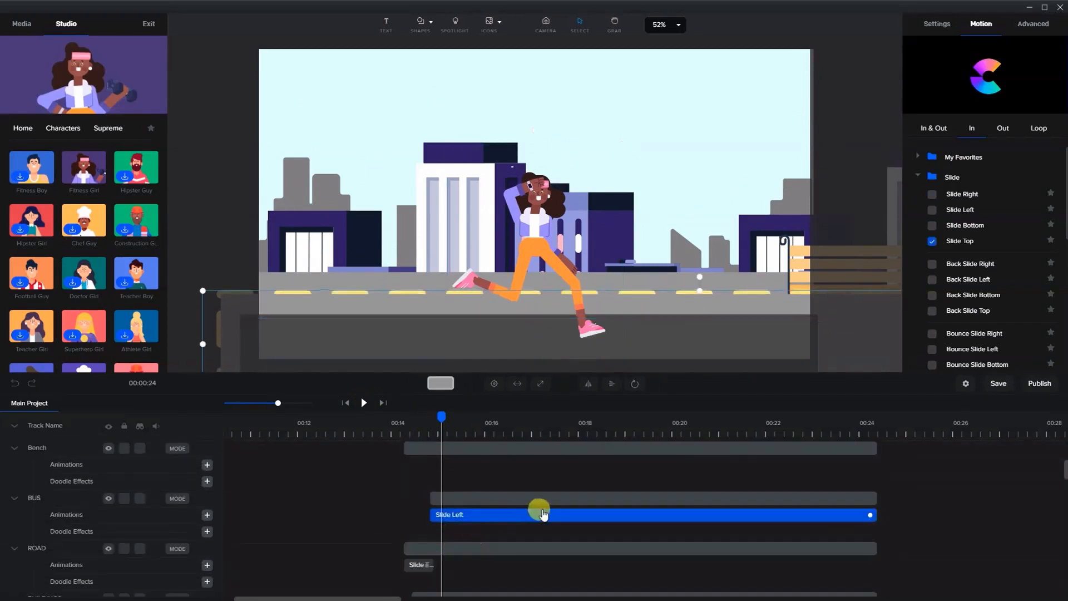
click(429, 565)
click(438, 547)
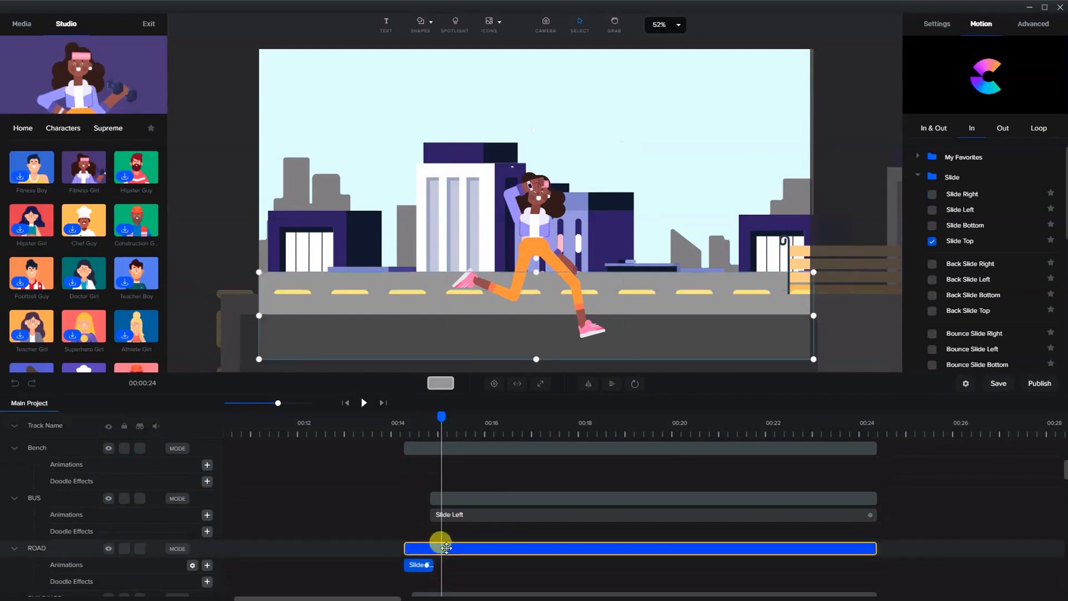
Shorten the Slide Top animations of both BUILDINGS tracks and the SILHOUETTE track so they end at about 00:15
scroll(452, 529, down, 2)
click(475, 503)
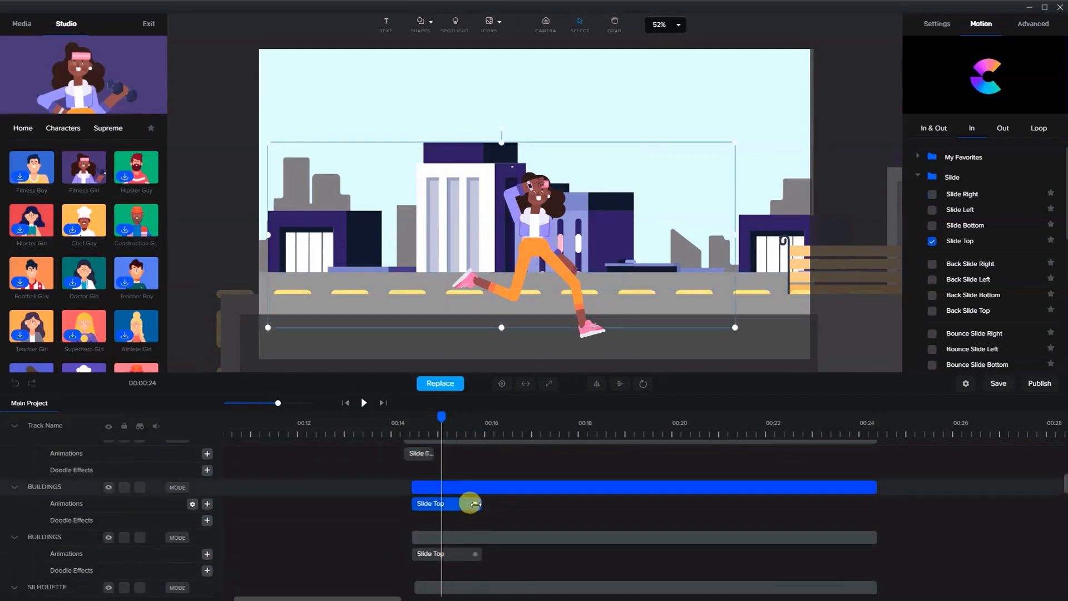
drag(474, 503, 441, 503)
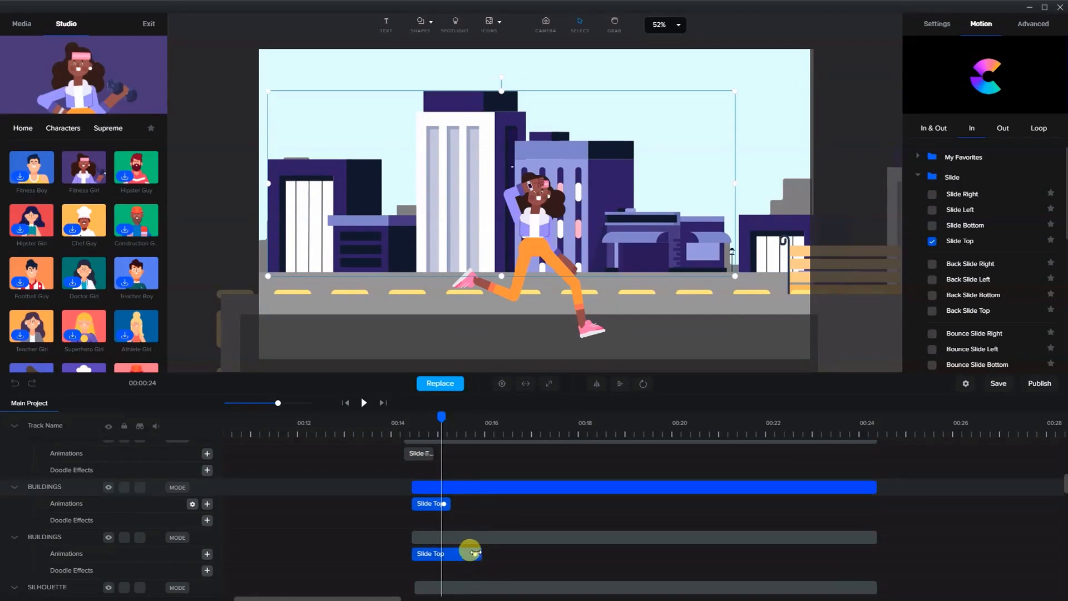
click(445, 553)
scroll(451, 548, down, 2)
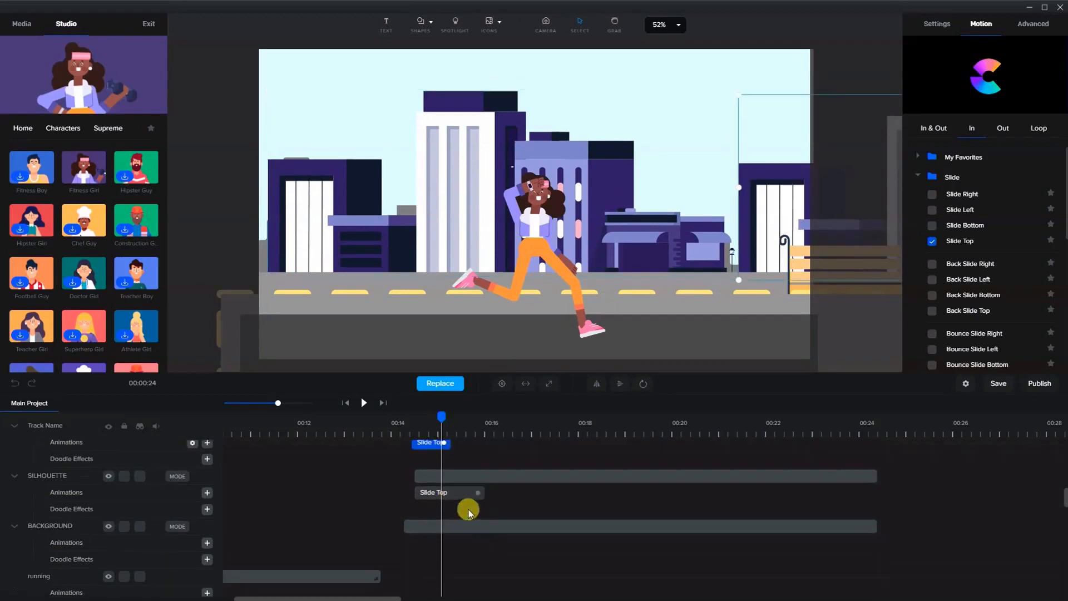
drag(460, 493, 445, 494)
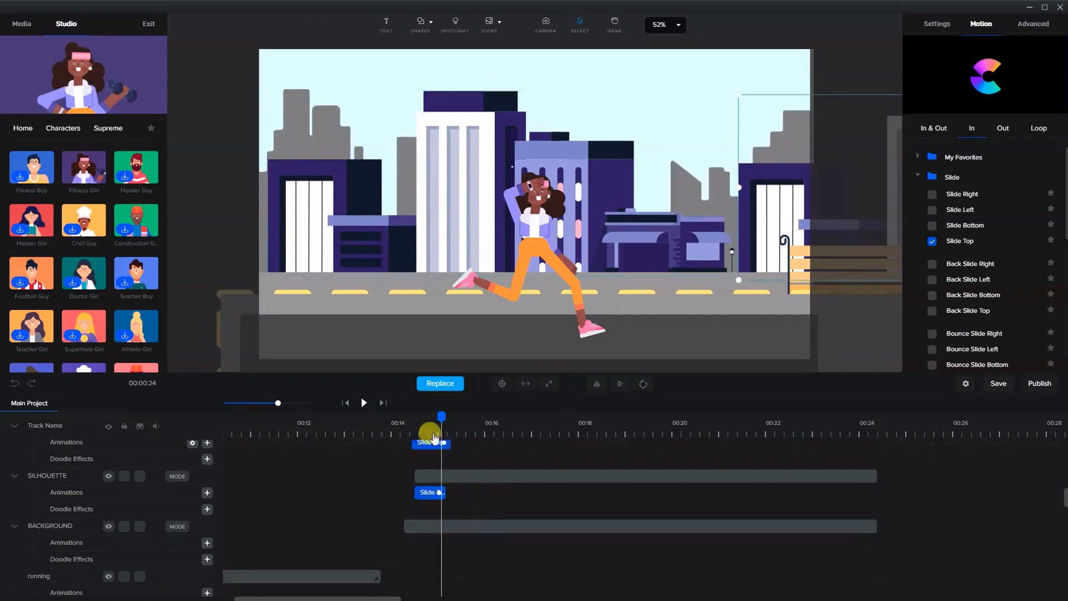
Play the scene from about 00:14 and scrub back through its opening to review the entrance timing
scroll(441, 443, up, 3)
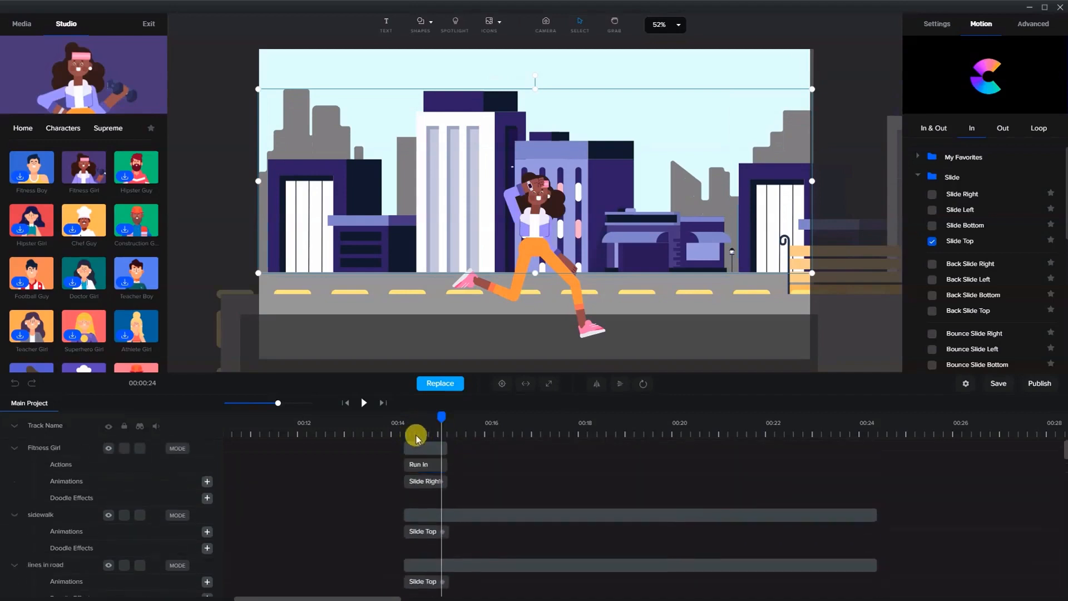
click(396, 427)
click(363, 402)
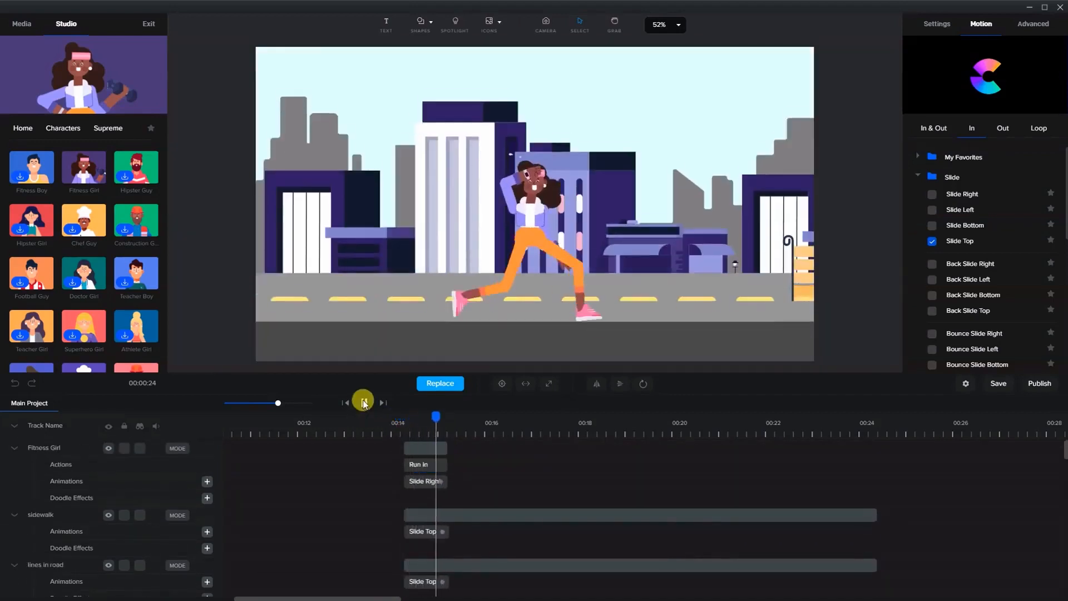
click(363, 403)
drag(469, 418, 436, 417)
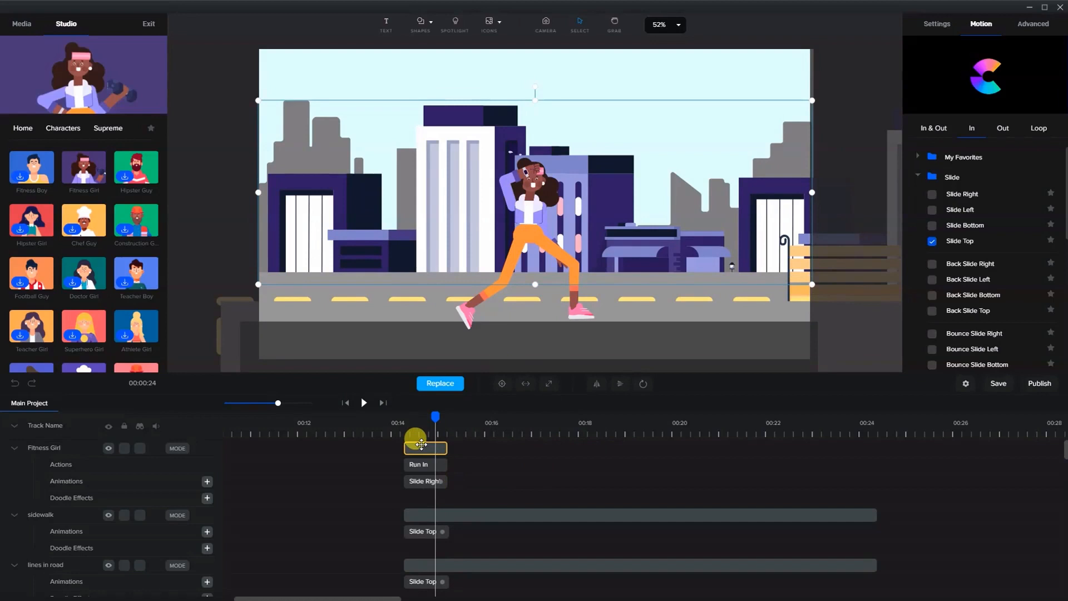
Duplicate the Fitness Girl clip, place the copy directly after the original, and remove the copy's Slide Right animation
click(421, 447)
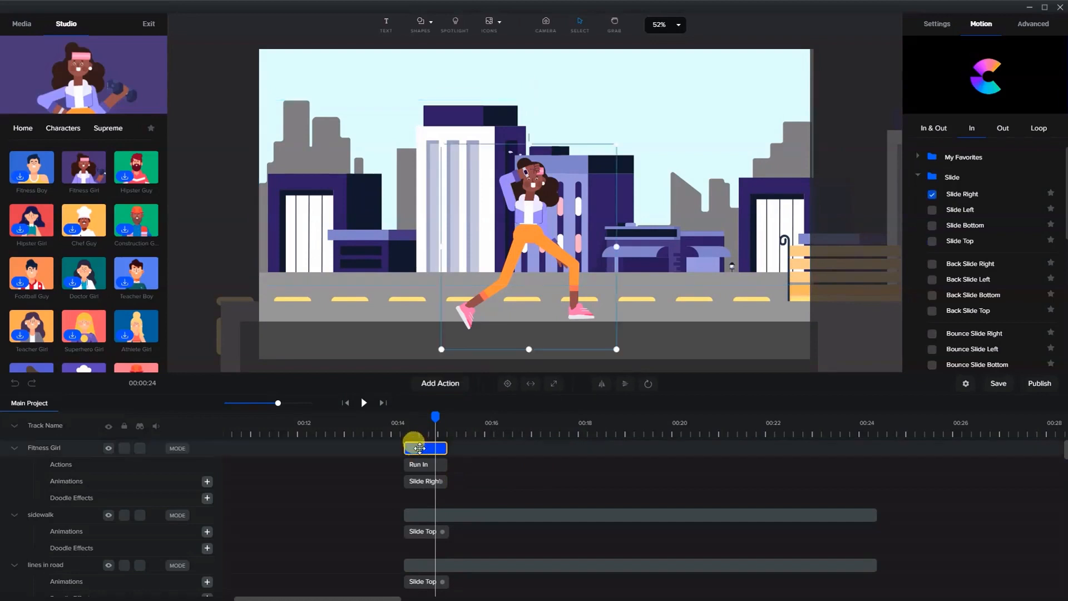
right_click(422, 450)
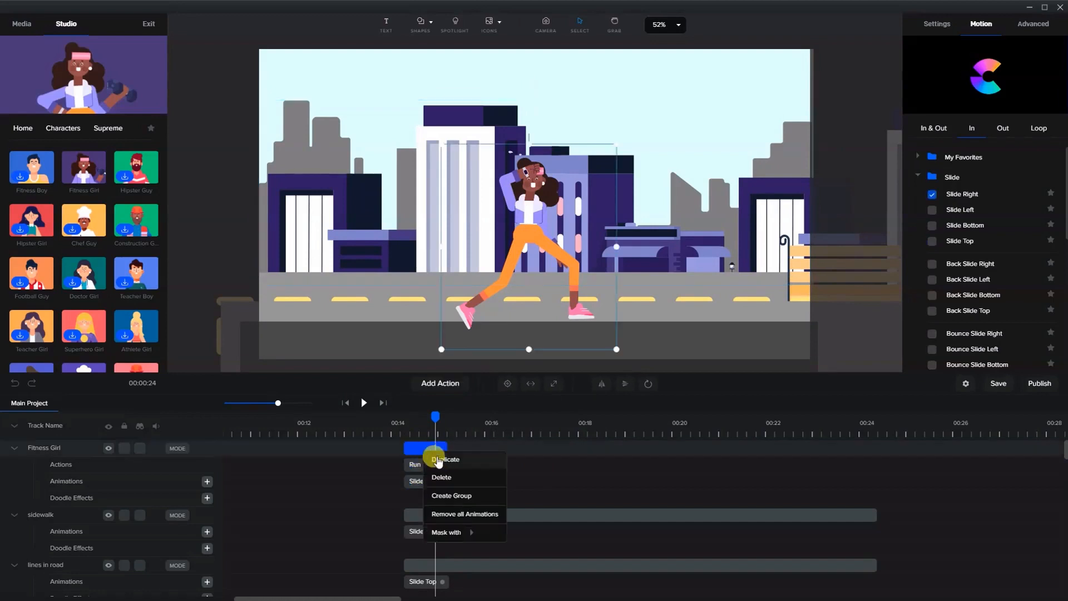
click(442, 464)
drag(418, 447, 467, 445)
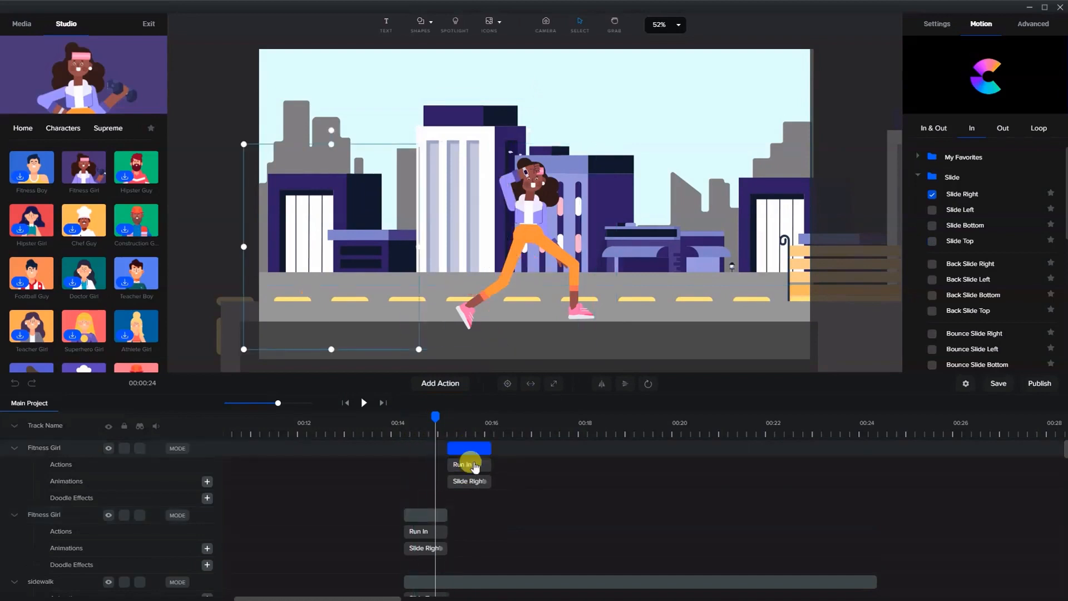
click(471, 481)
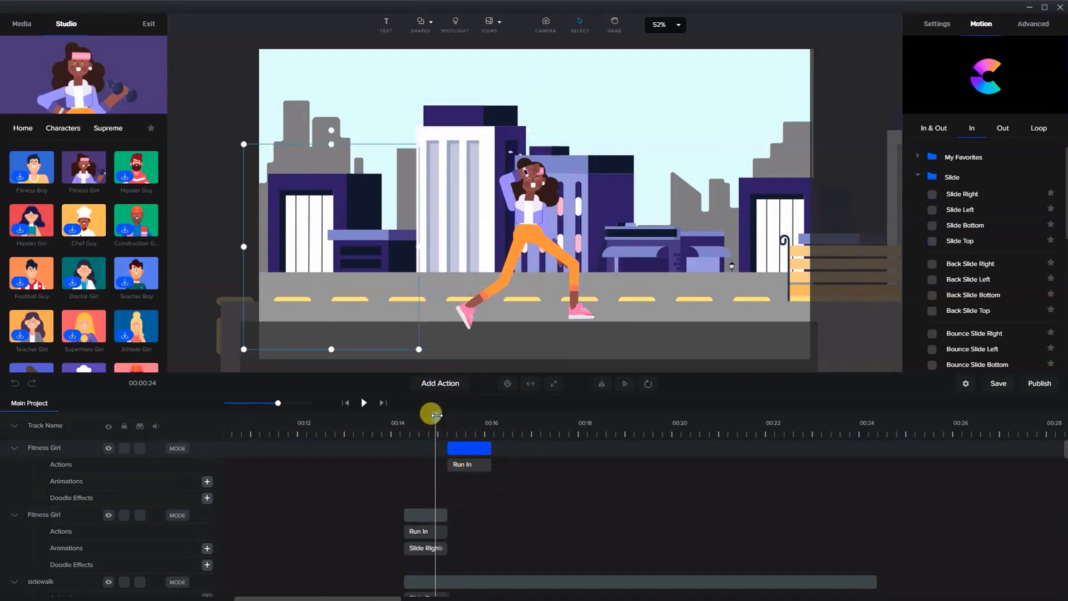
Duplicate the Fitness Girl clip without the slide three times, lining the copies end to end up to about 00:19
drag(436, 416, 600, 448)
right_click(468, 449)
click(489, 463)
right_click(525, 450)
click(539, 464)
right_click(567, 448)
click(580, 462)
Add four more Fitness Girl duplicates end to end, continuing the run up to about 00:22.5
scroll(620, 500, down, 5)
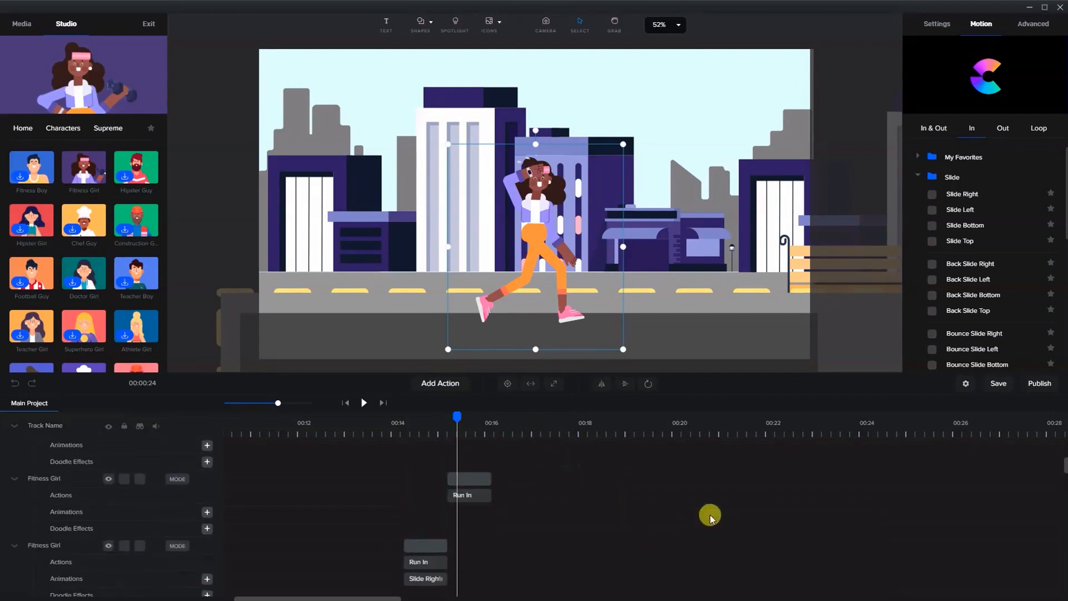
scroll(709, 517, up, 5)
right_click(609, 451)
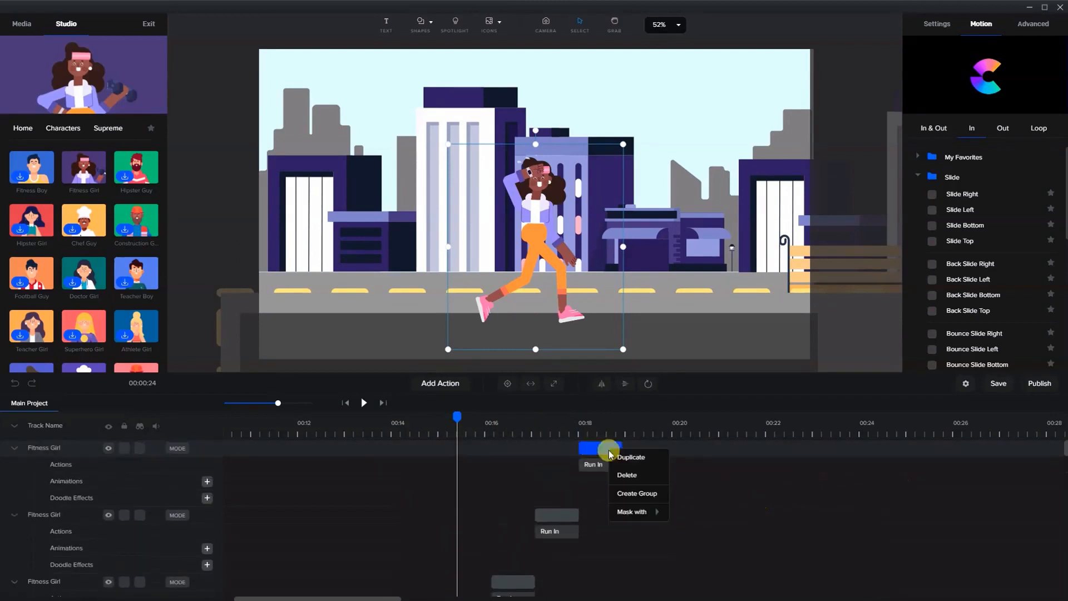
click(630, 456)
drag(595, 447, 777, 448)
right_click(656, 454)
click(658, 457)
right_click(688, 447)
click(691, 456)
right_click(735, 448)
click(738, 456)
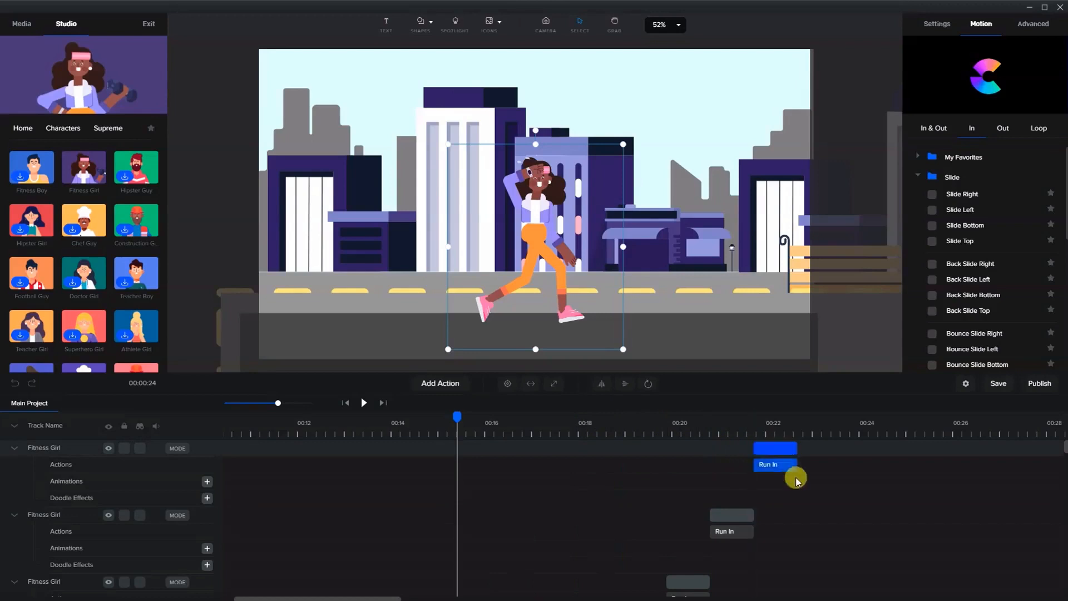
Add two more Fitness Girl duplicates in sequence and trim the last one to the scene's end at about 00:24
scroll(795, 480, down, 10)
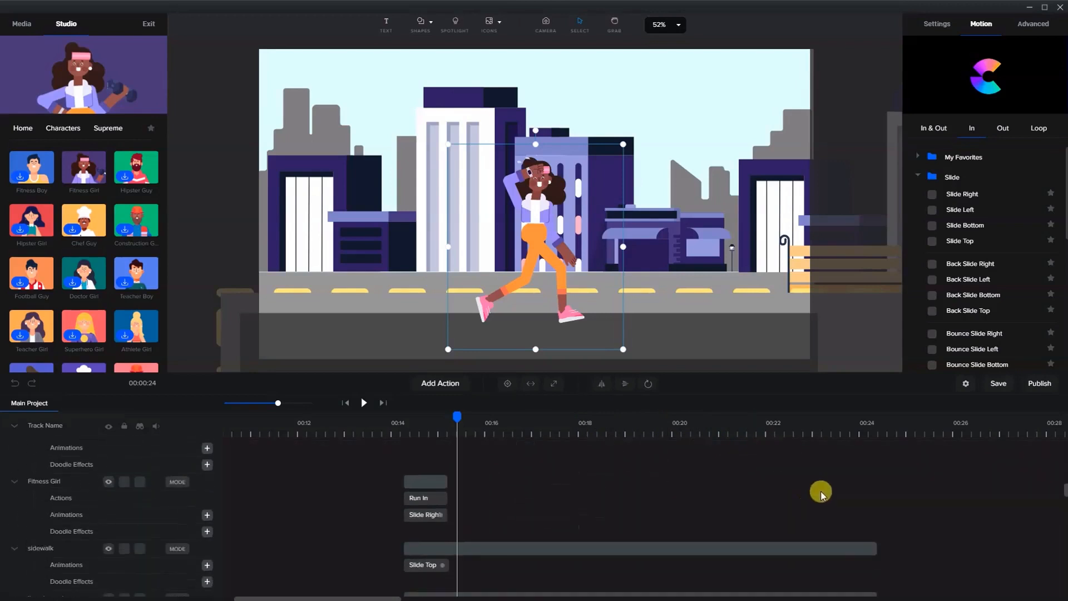
click(876, 432)
scroll(839, 473, up, 5)
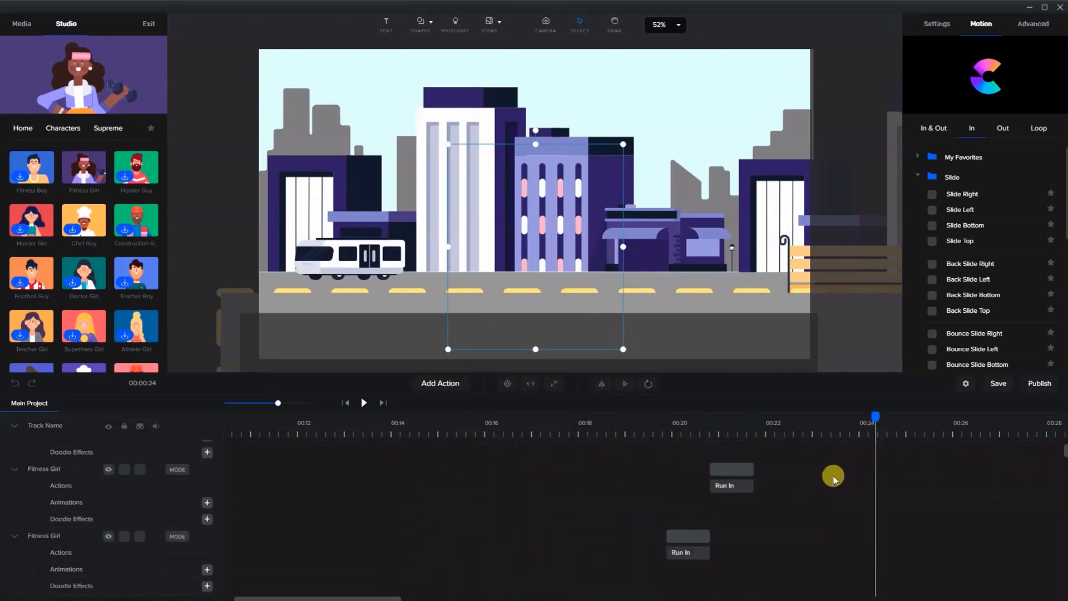
scroll(795, 467, up, 2)
right_click(788, 451)
click(817, 465)
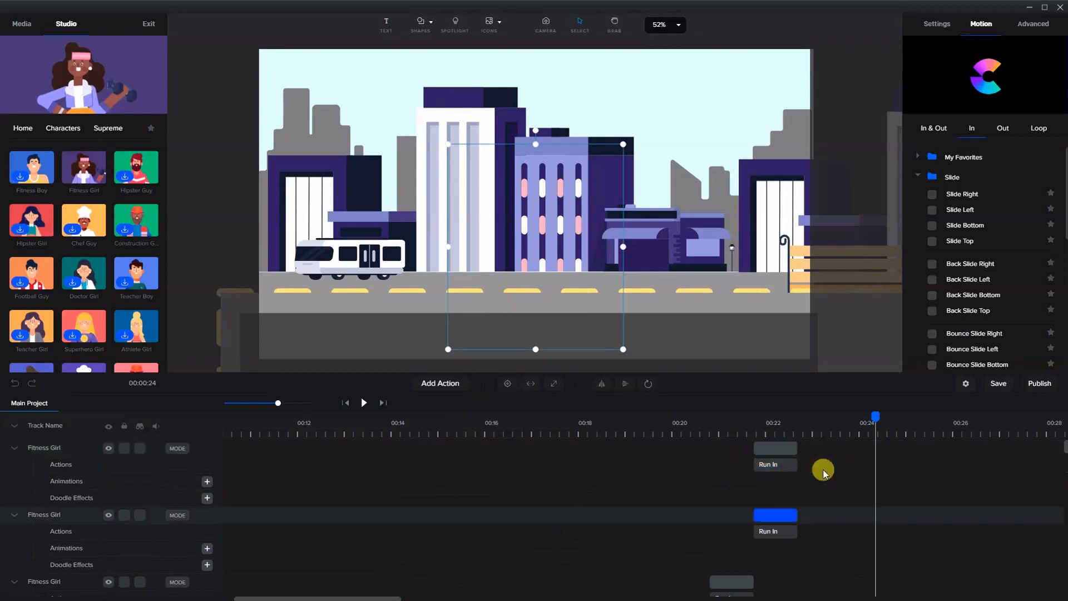
drag(772, 449, 867, 449)
right_click(818, 447)
click(822, 458)
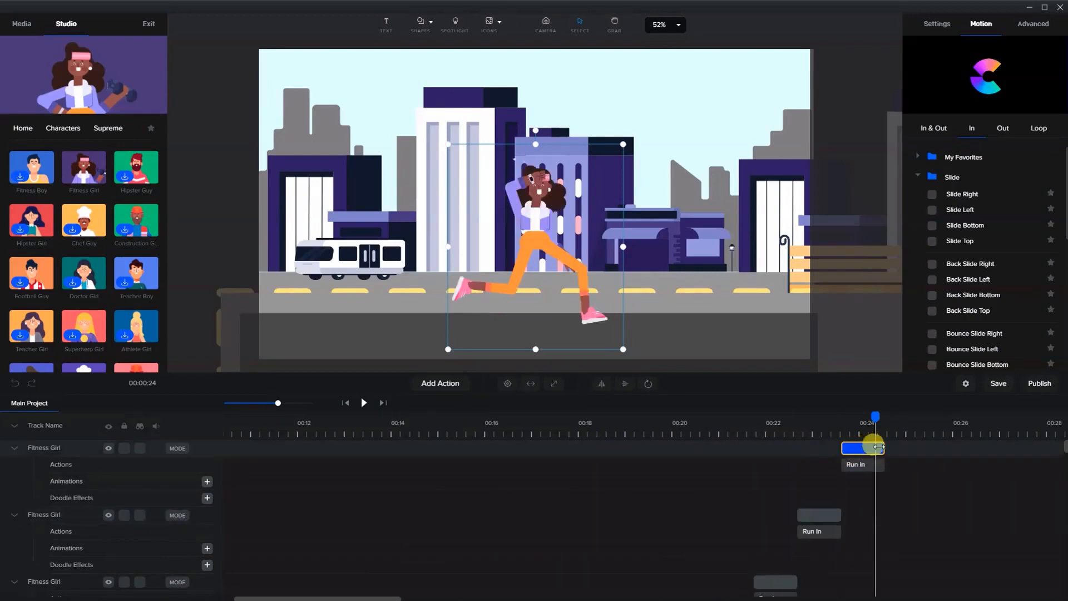
click(813, 469)
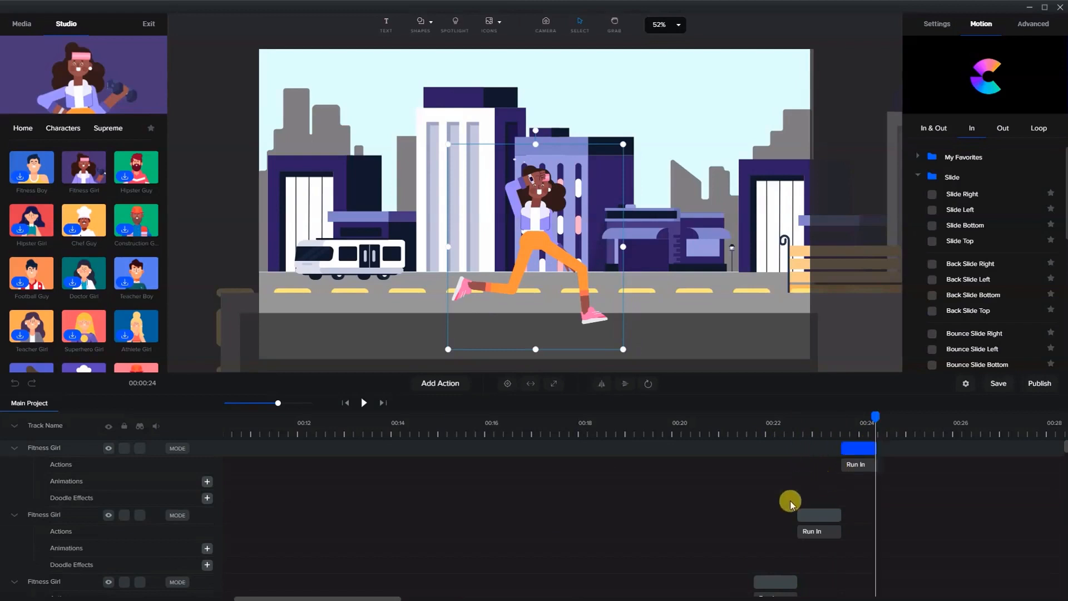
Group all the Fitness Girl clips, from the one carrying Slide Right through the last one ending at about 00:24
scroll(792, 504, down, 6)
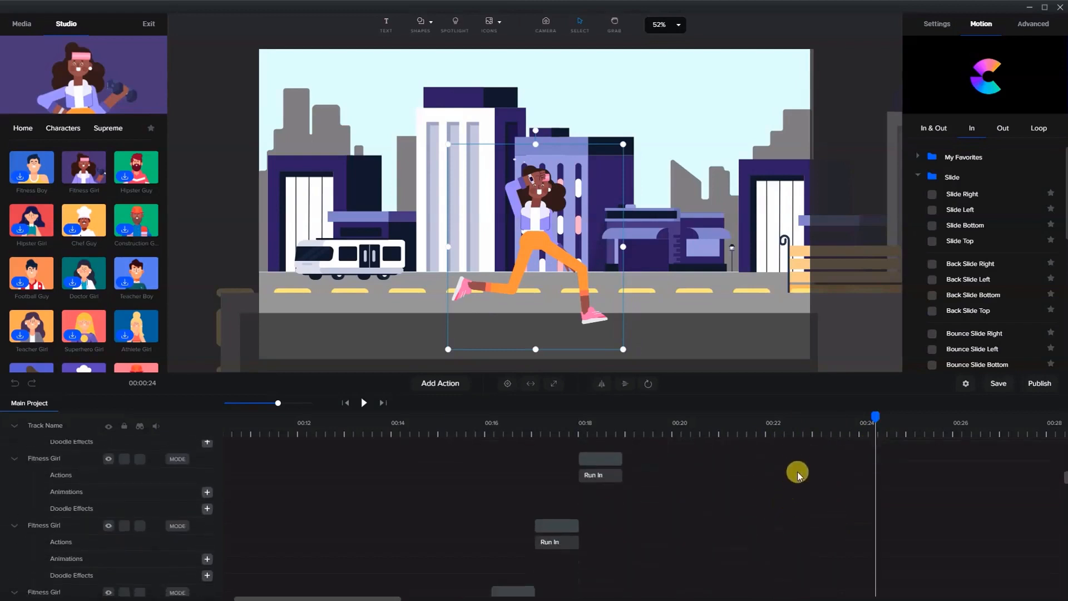
scroll(649, 554, down, 8)
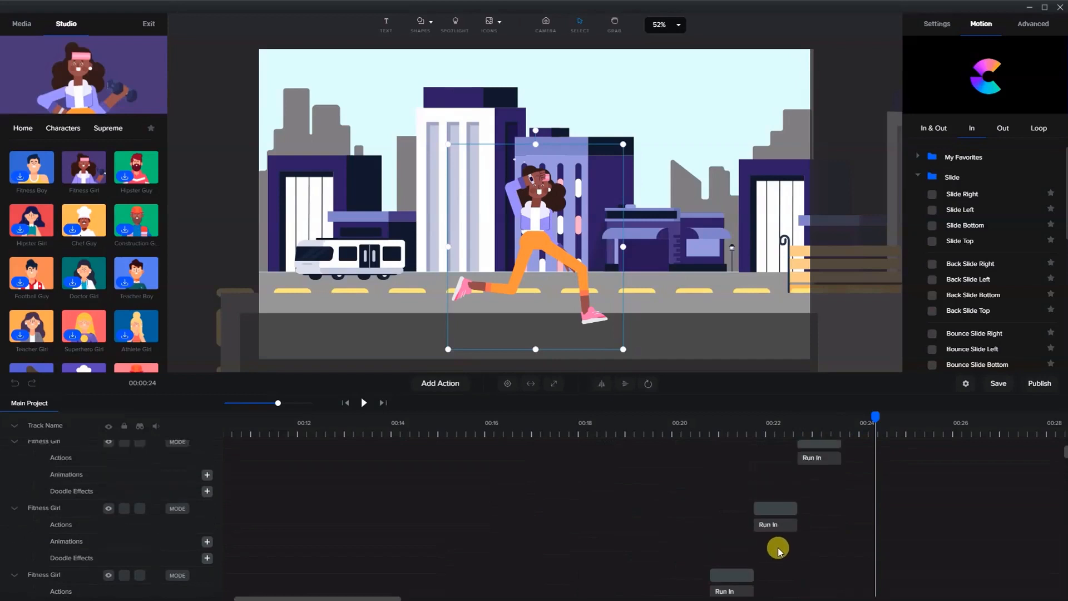
scroll(778, 551, up, 2)
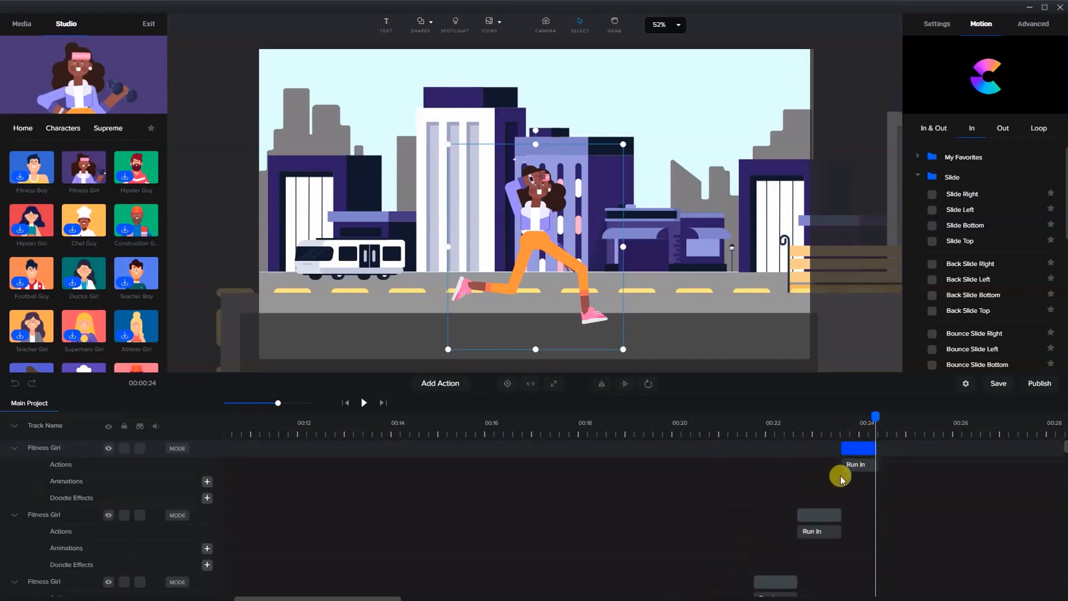
click(854, 442)
scroll(591, 500, down, 8)
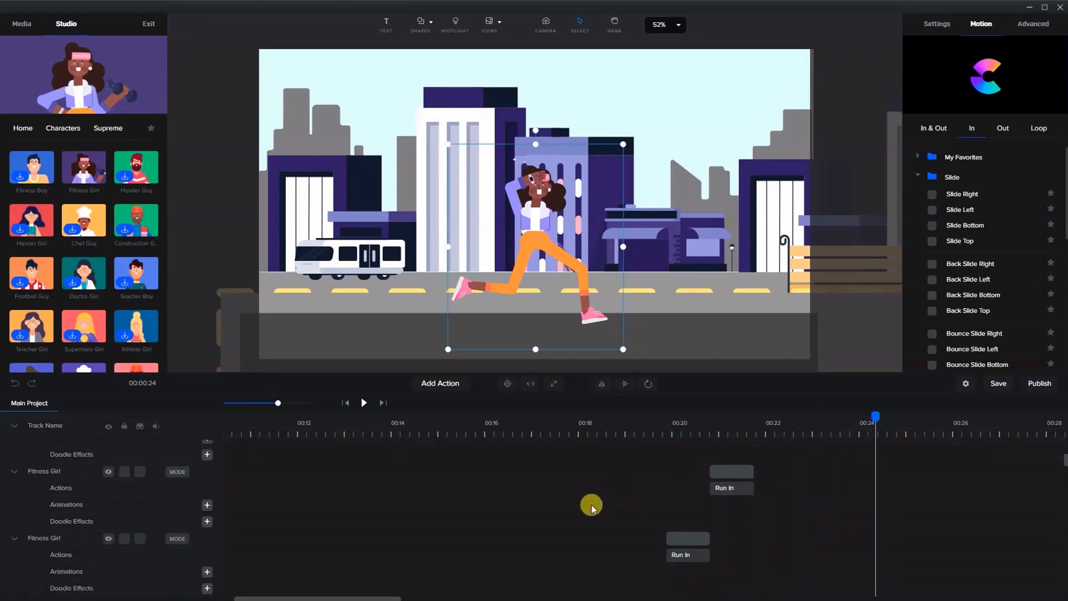
scroll(588, 506, down, 2)
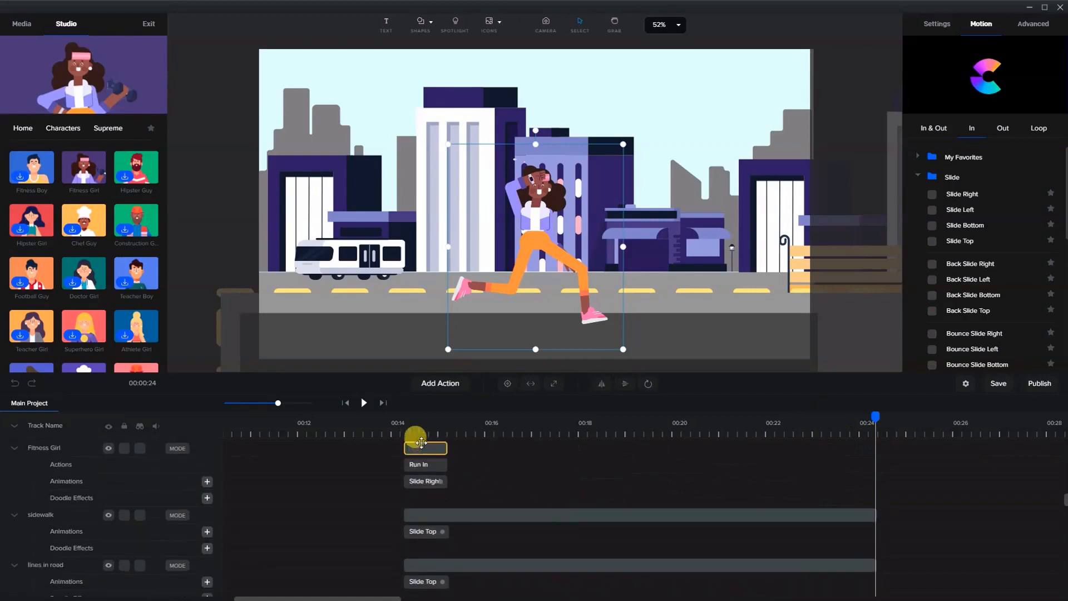
click(431, 448)
scroll(596, 505, up, 2)
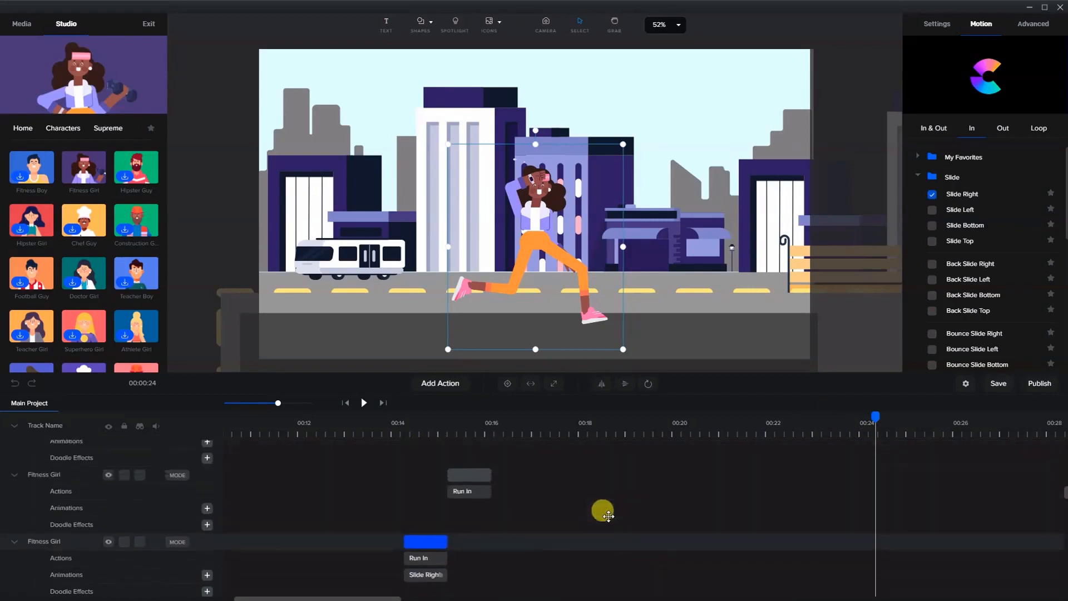
scroll(606, 512, down, 1)
scroll(612, 521, up, 10)
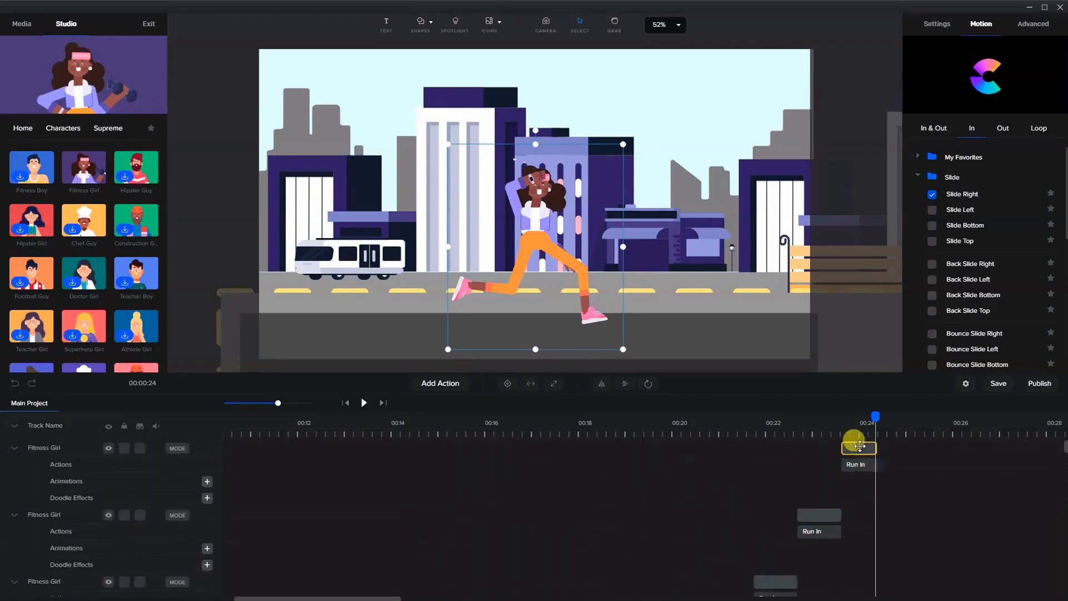
click(856, 446)
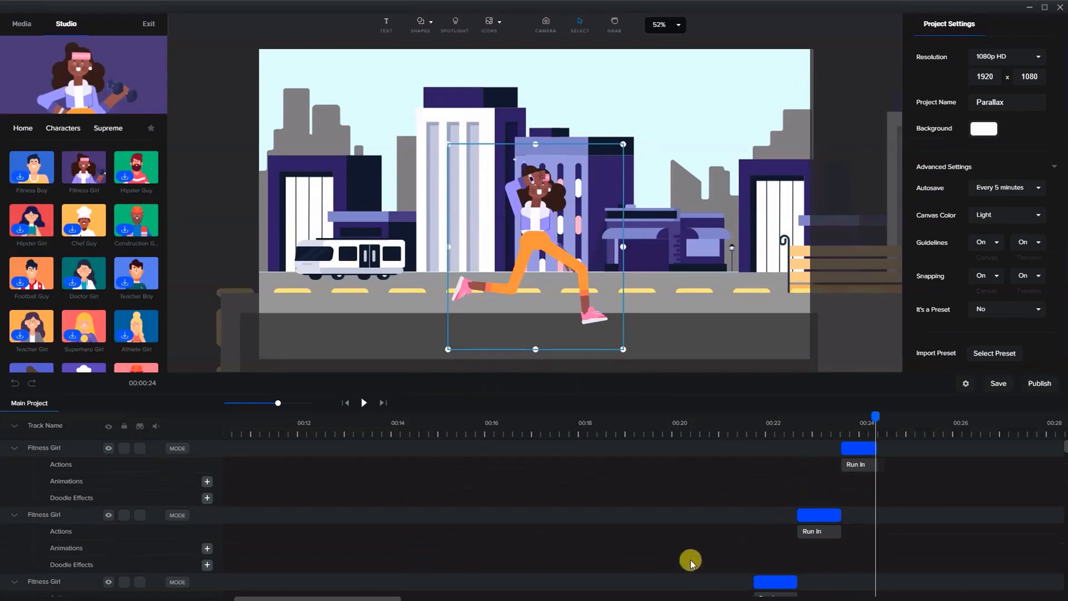
scroll(721, 535, down, 3)
scroll(720, 535, down, 12)
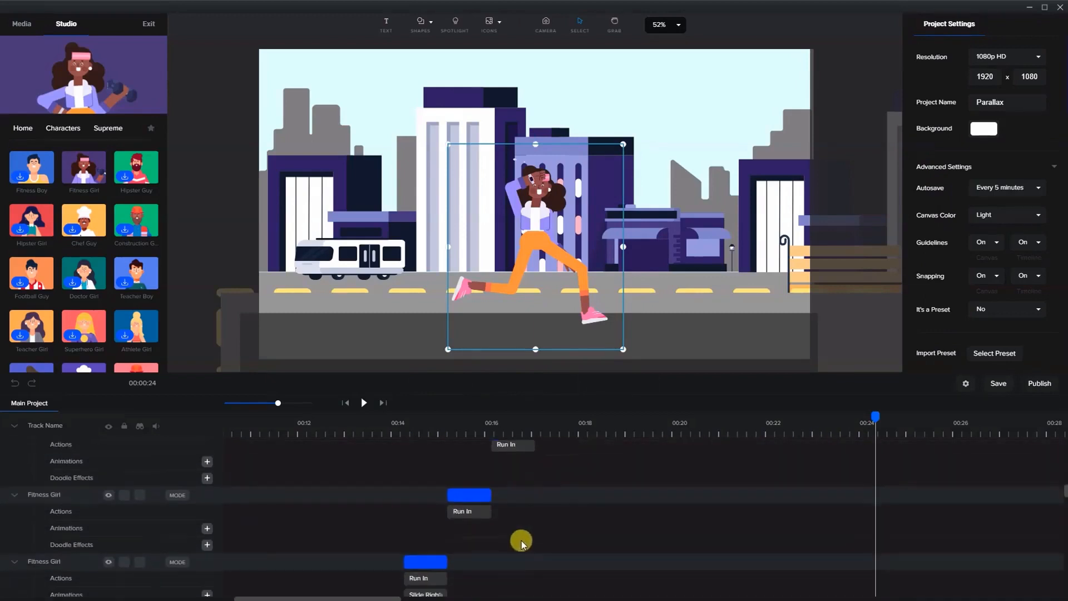
scroll(451, 555, down, 2)
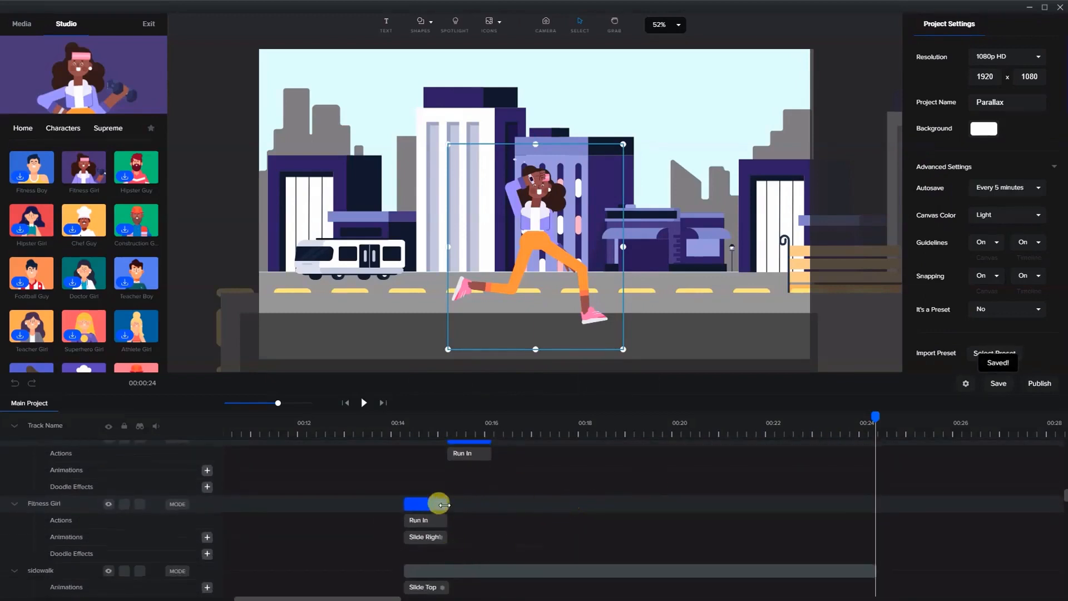
right_click(432, 504)
click(455, 551)
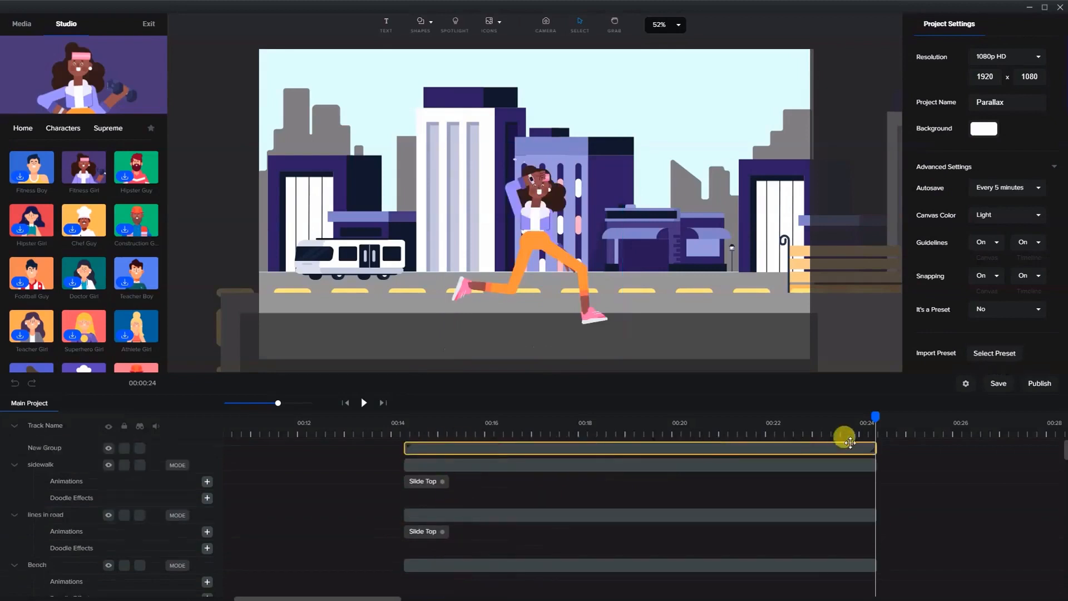
Rename the new group of runner clips to "girl running"
double_click(58, 448)
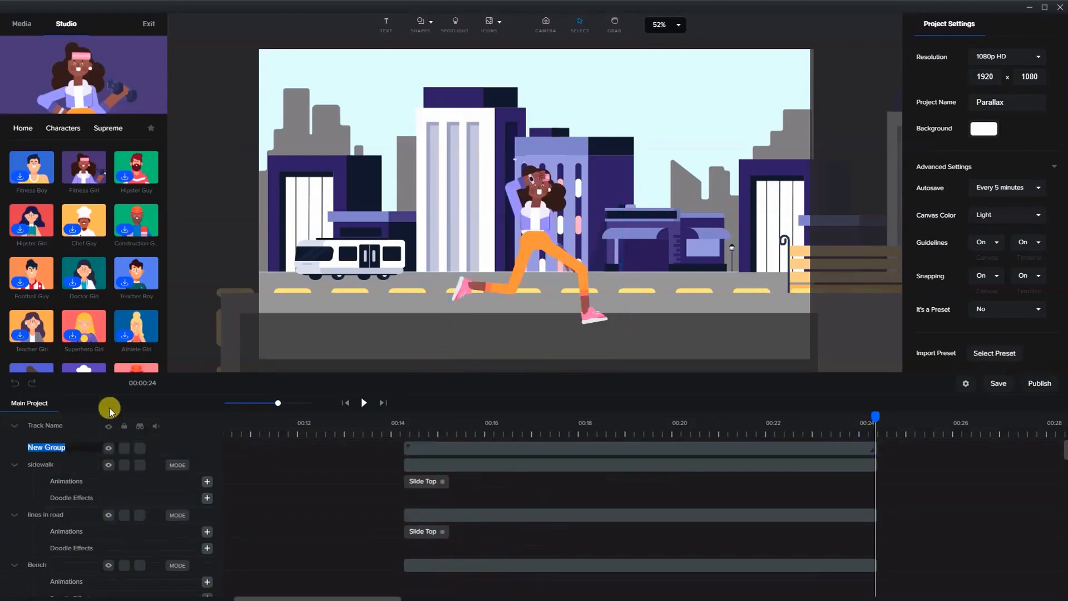
text(girl running)
key(Return)
Scrub through the start of the girl running group and inspect the extents of the silhouette and buildings layers on the canvas
click(400, 428)
drag(401, 417, 491, 416)
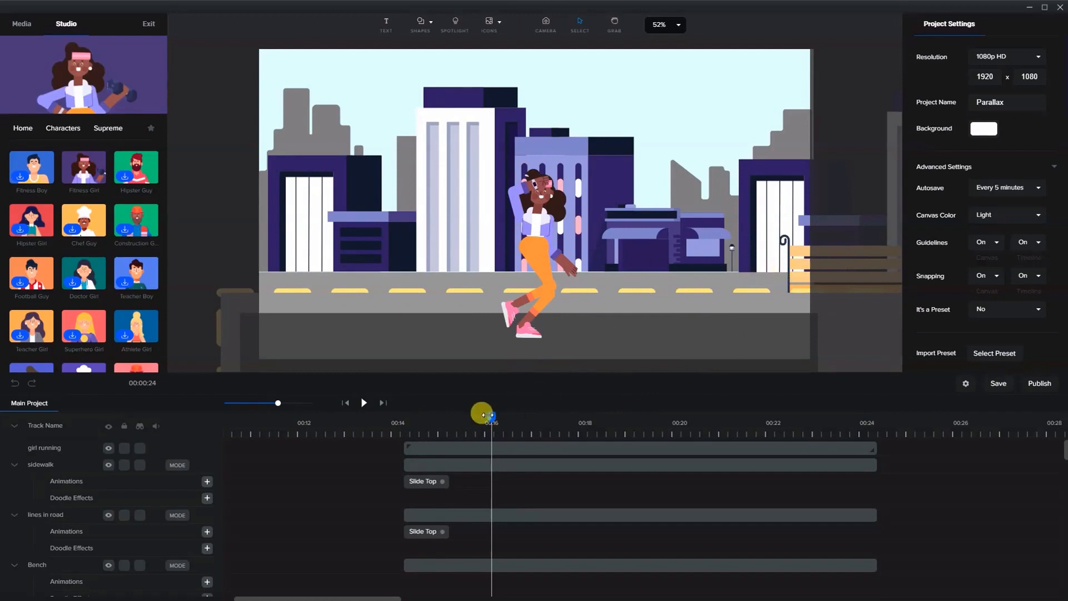
drag(474, 421, 449, 440)
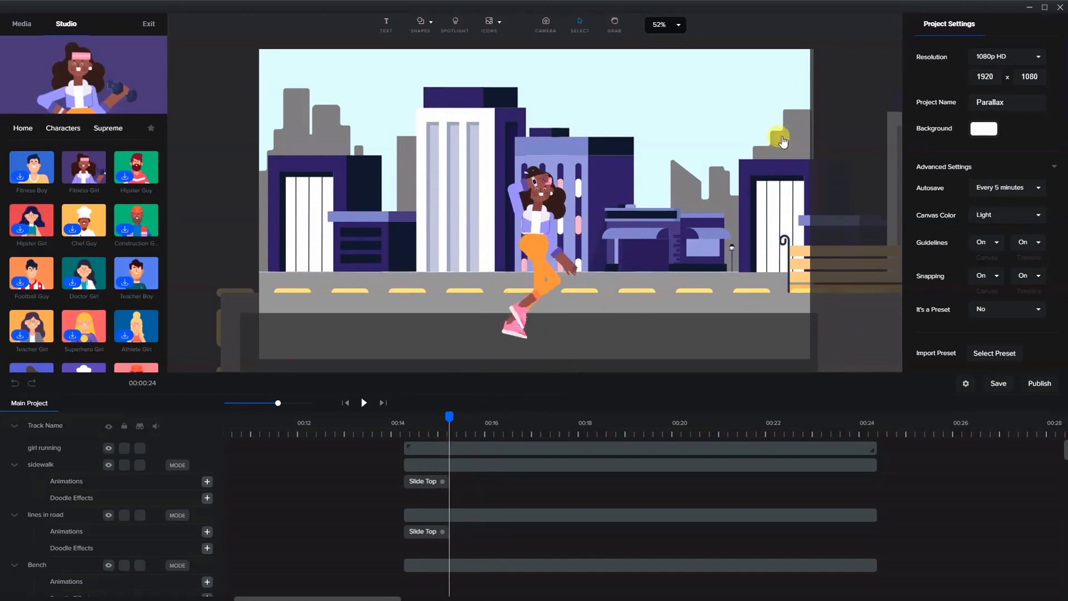
click(801, 122)
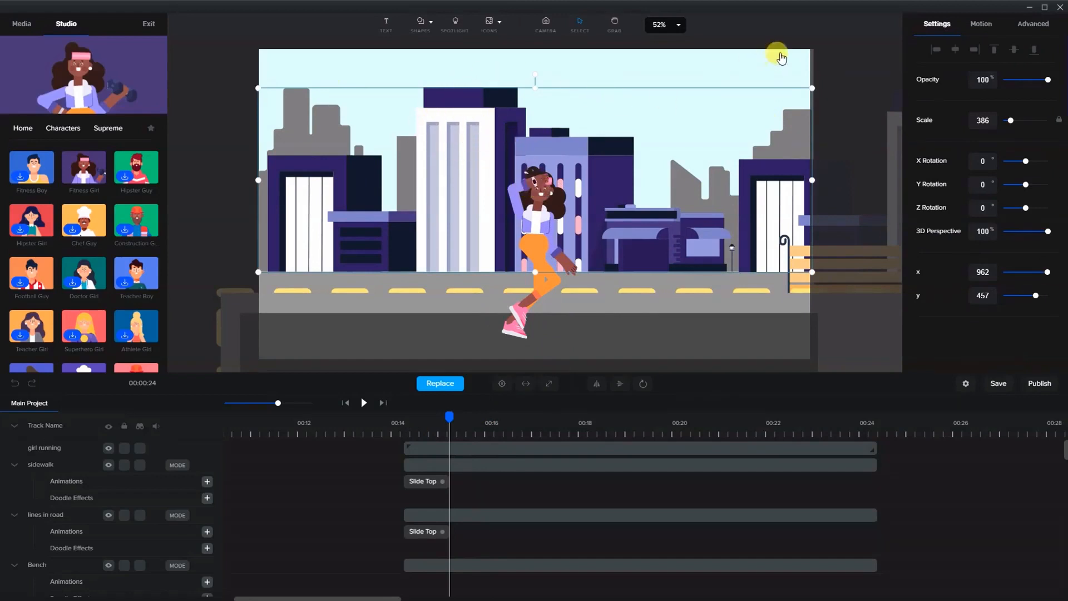
click(824, 54)
click(270, 184)
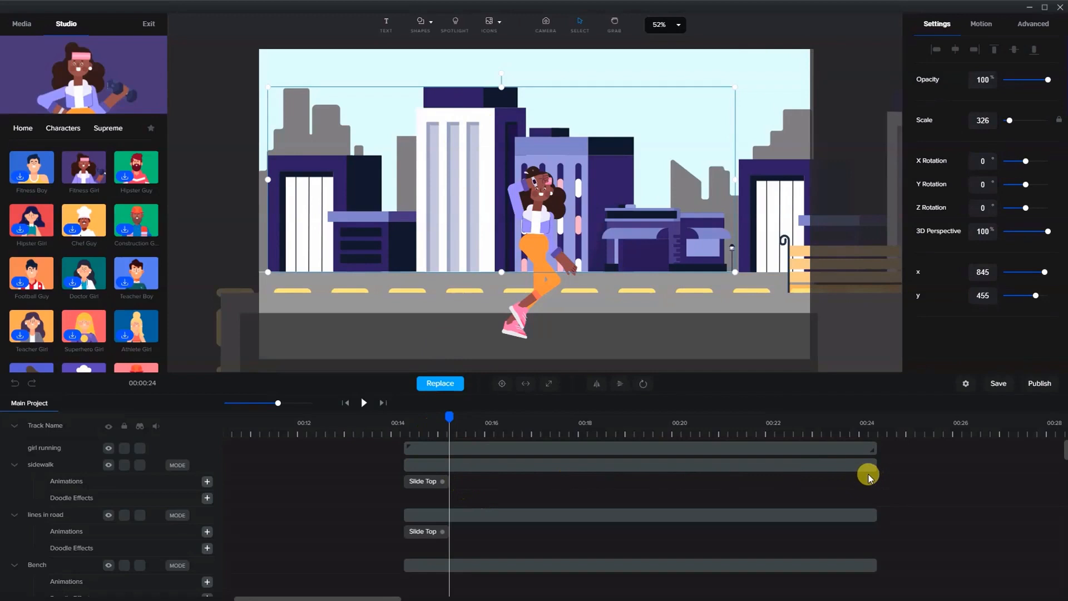
Add a custom position animation to the upper BUILDINGS track, starting just after its Slide Top animation at about 00:15
scroll(482, 529, down, 5)
click(463, 549)
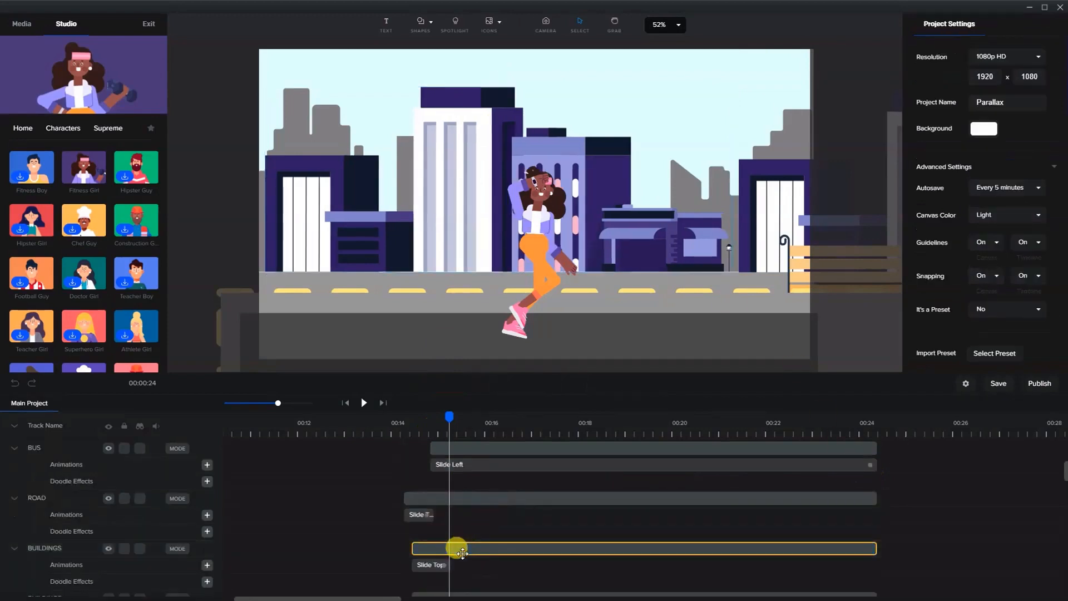
click(462, 551)
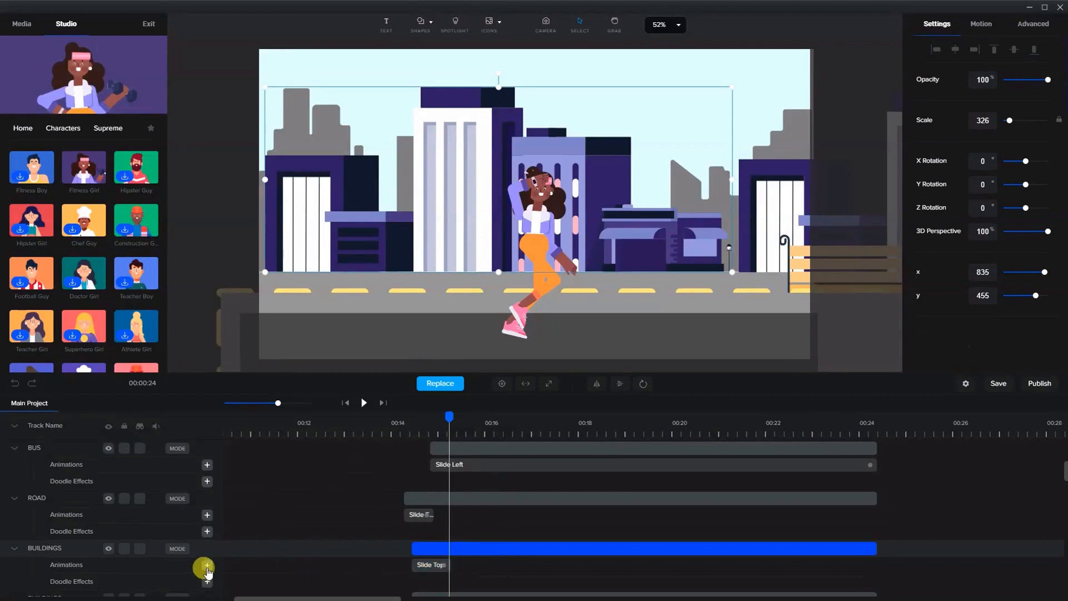
scroll(387, 554, down, 1)
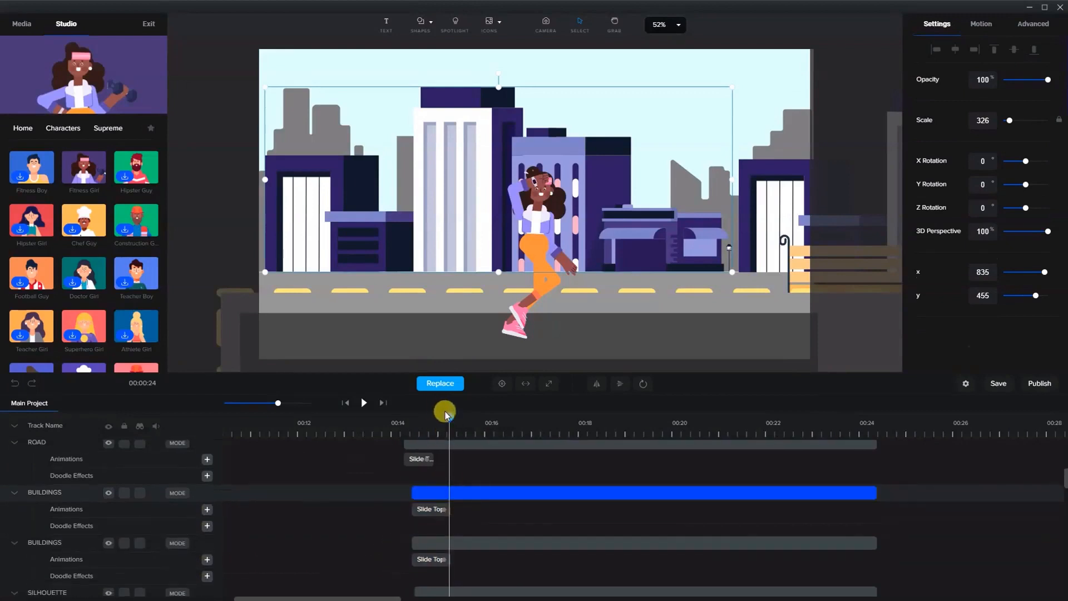
drag(450, 416, 455, 416)
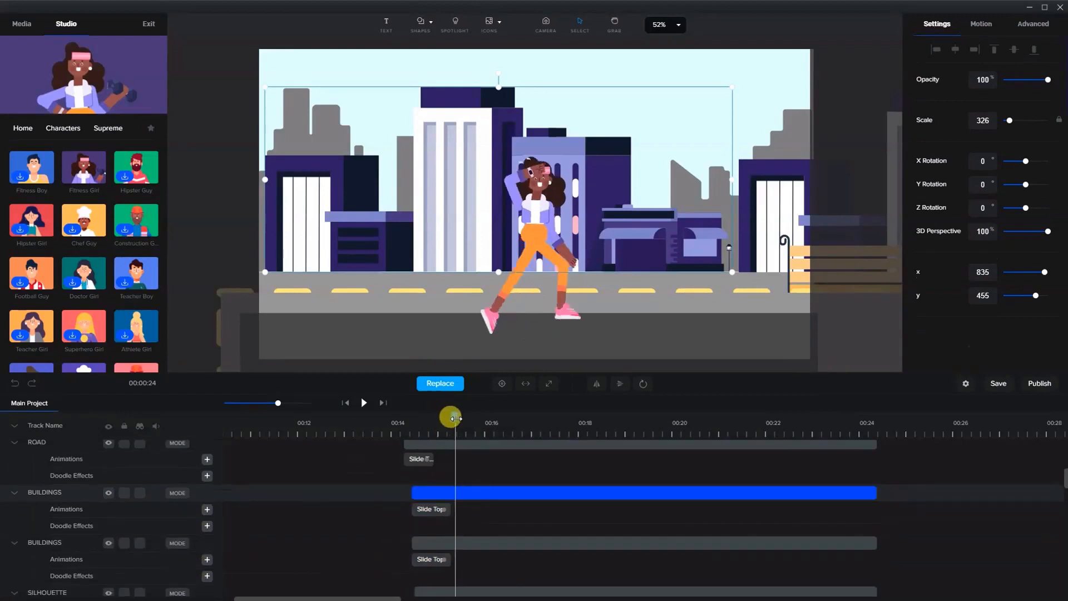
click(207, 509)
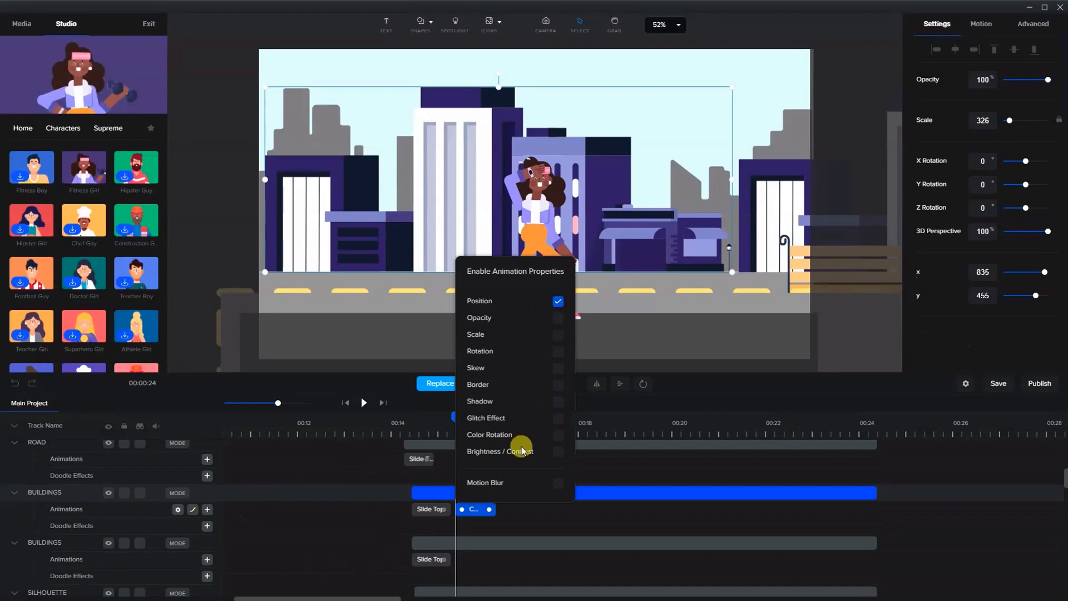
Set the easing of the upper BUILDINGS track's custom animation to Linear
right_click(465, 508)
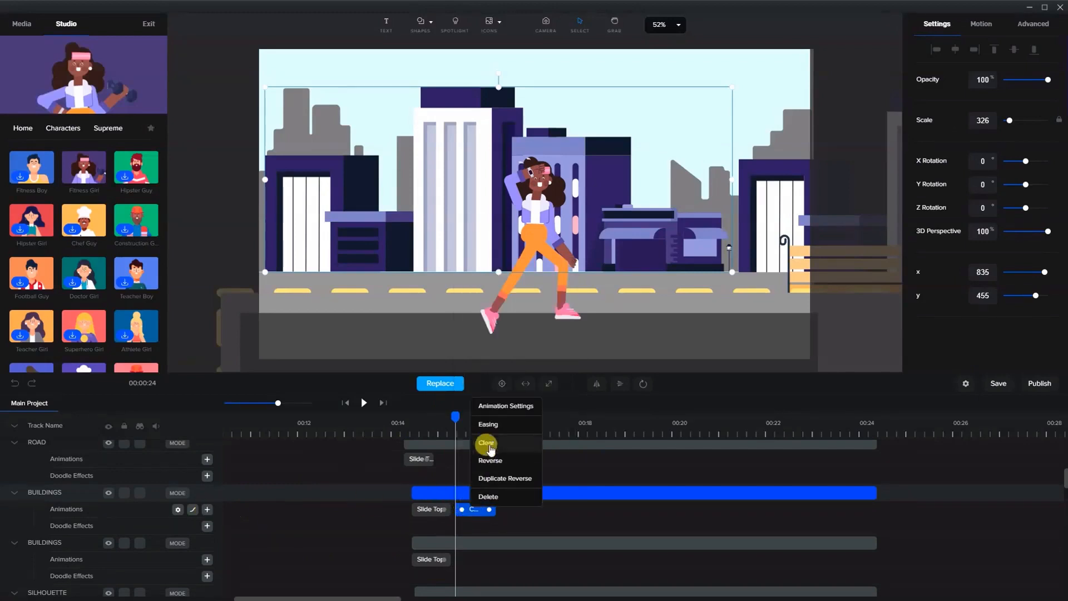
click(489, 406)
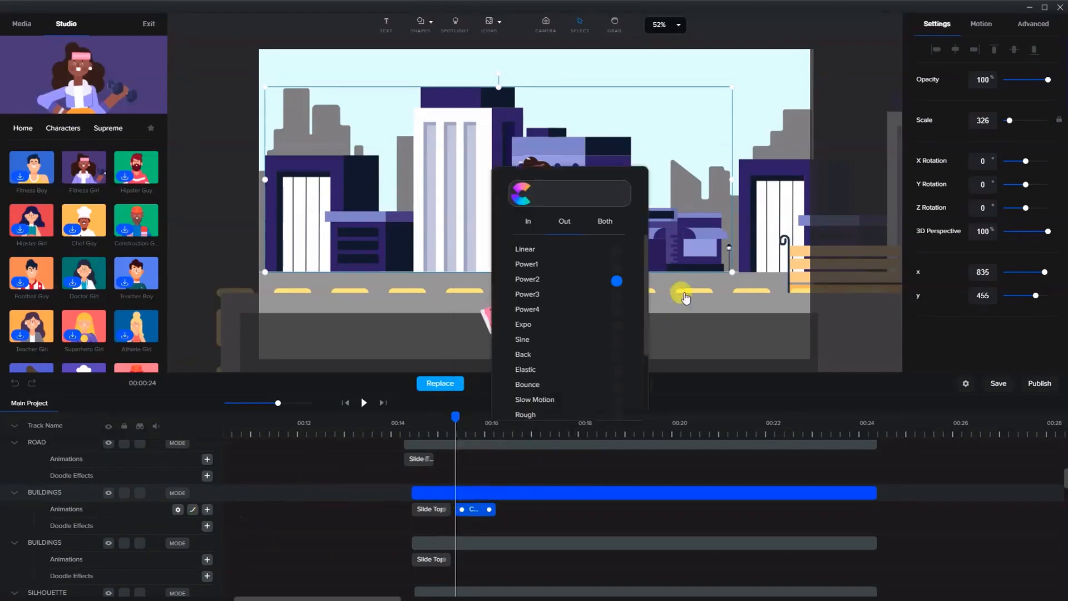
click(615, 250)
click(482, 511)
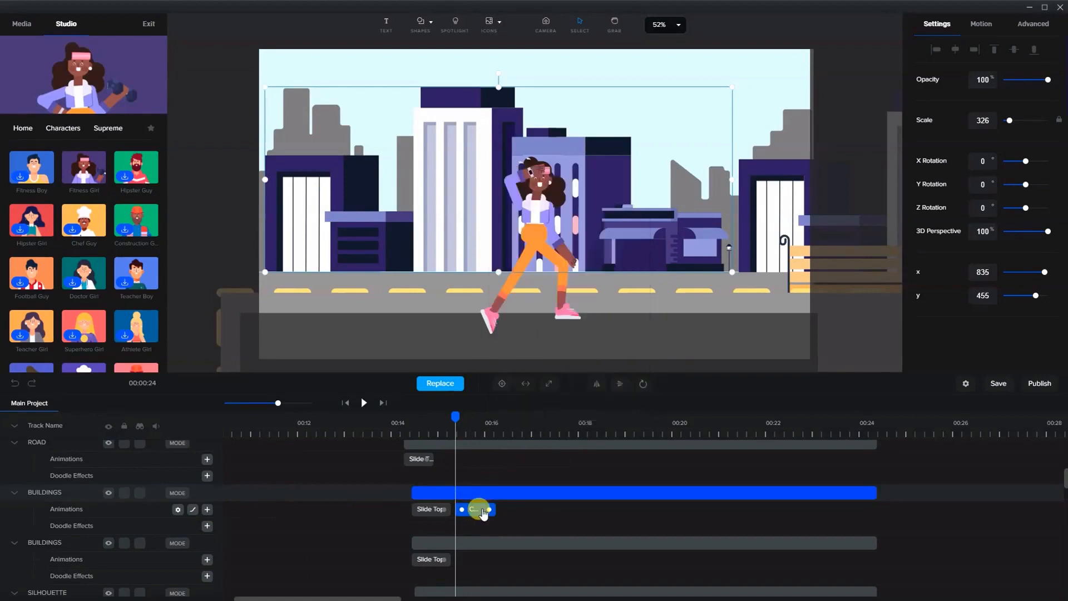
Shift the buildings left to x -465 as the custom animation's end position and stretch the animation from Slide Top's end to about 00:24
click(453, 425)
click(454, 425)
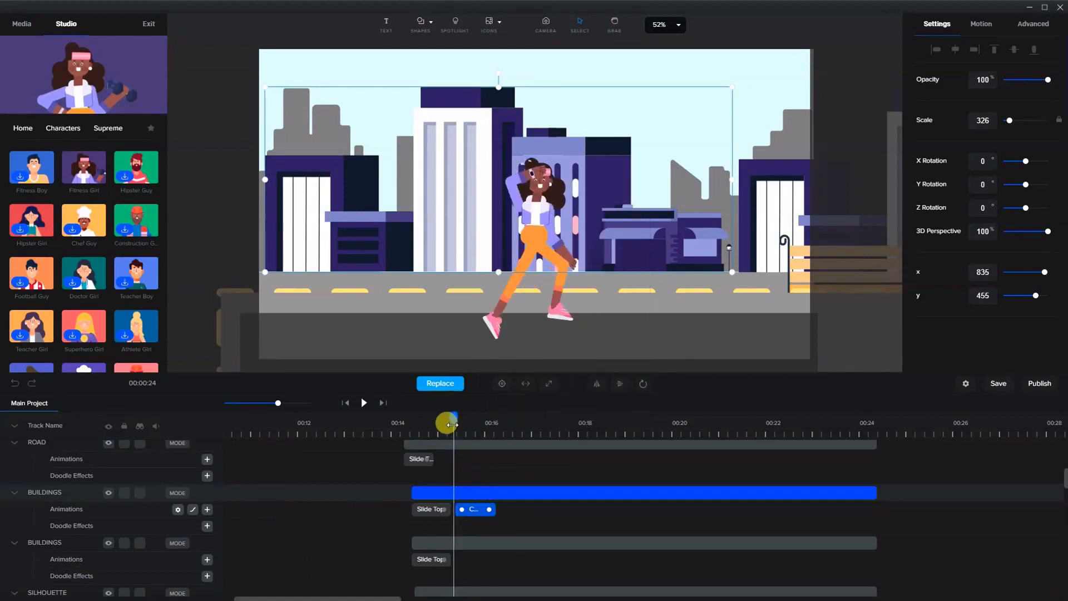
drag(454, 416, 511, 422)
key(shift+Left)
key(shift+Left)
key(shift+Left)
key(shift+Left)
key(shift+Left)
key(shift+Left)
key(shift+Left)
key(shift+Left)
key(shift+Left)
key(shift+Left)
key(shift+Left)
key(shift+Left)
key(shift+Left)
key(shift+Left)
key(shift+Left)
key(shift+Left)
key(shift+Left)
key(shift+Left)
key(shift+Left)
key(shift+Left)
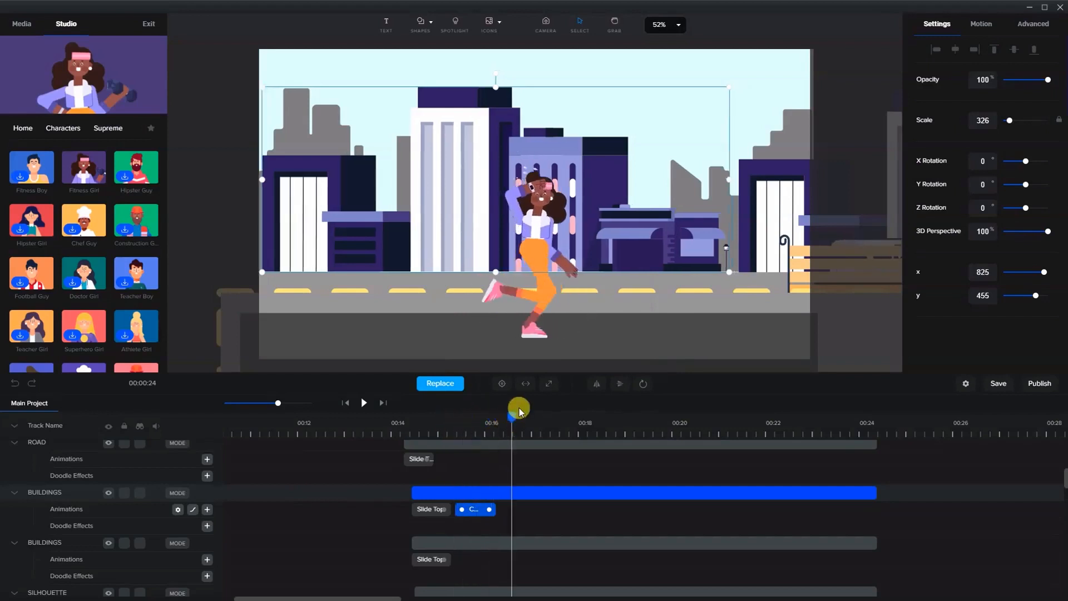
key(shift+Left)
key(shift+Left)
key(shift+Left)
key(shift+Left)
key(shift+Left)
key(shift+Left)
key(shift+Left)
key(shift+Left)
key(shift+Left)
key(shift+Left)
key(shift+Left)
key(shift+Left)
key(shift+Left)
key(shift+Left)
key(shift+Left)
key(shift+Left)
key(shift+Left)
key(shift+Left)
key(shift+Left)
key(shift+Left)
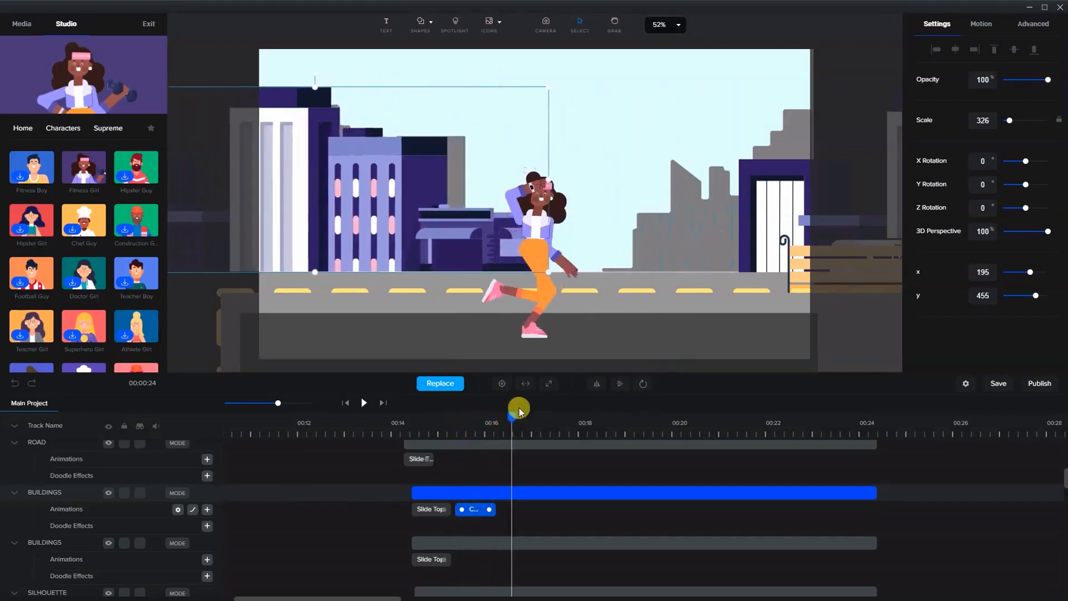
key(shift+Left)
key(shift+Left)
key(shift+Left)
key(shift+Left)
key(shift+Left)
key(shift+Left)
key(shift+Left)
key(shift+Left)
key(shift+Left)
key(shift+Left)
key(shift+Left)
key(shift+Left)
key(shift+Left)
key(shift+Left)
key(shift+Left)
key(shift+Left)
key(shift+Left)
key(shift+Left)
key(shift+Left)
key(shift+Left)
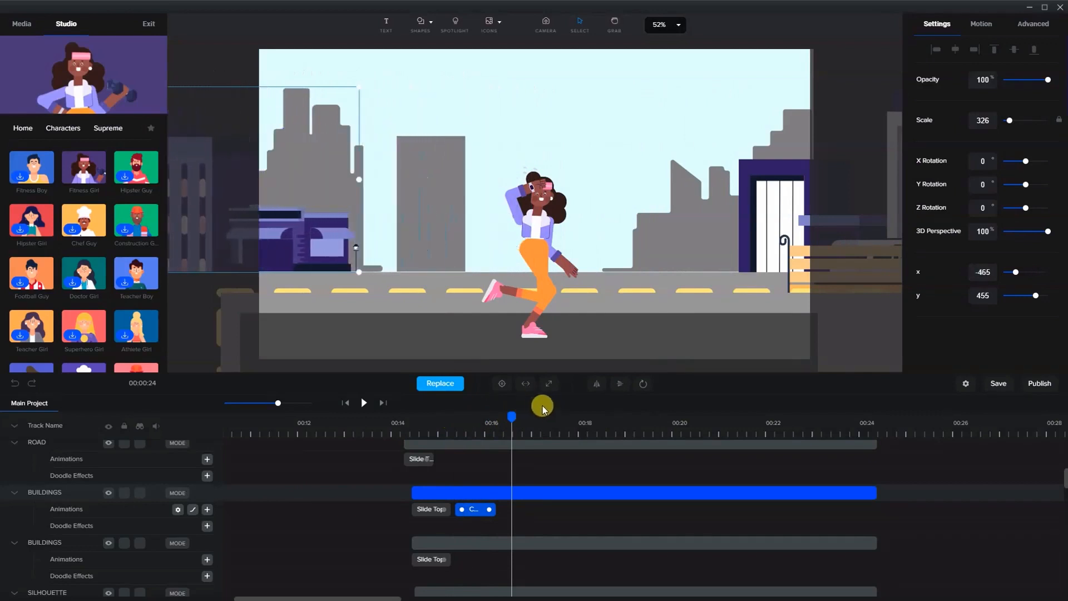
drag(512, 412, 486, 424)
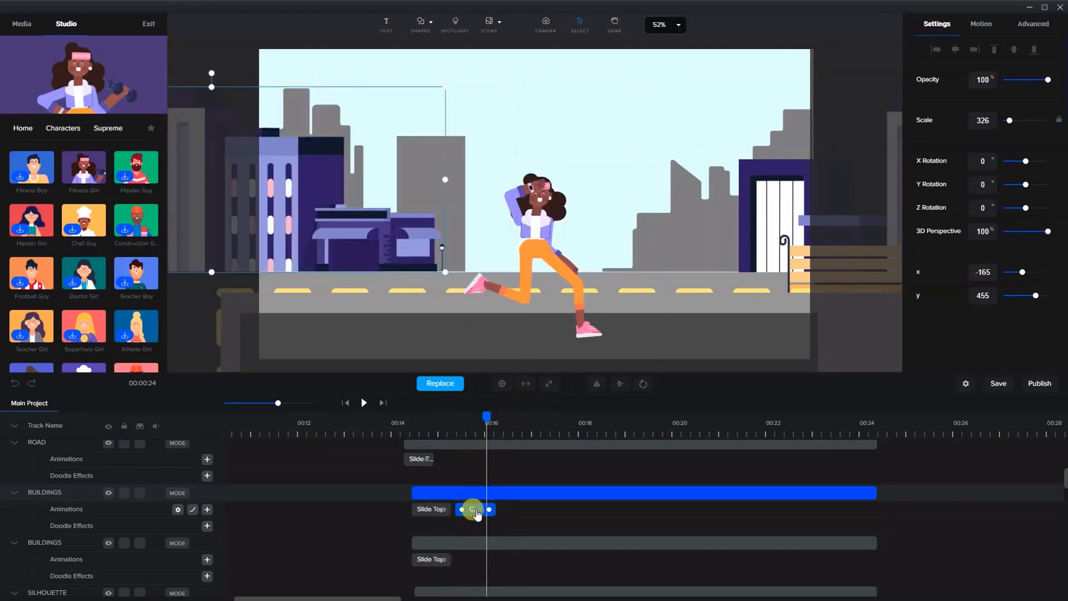
drag(479, 510, 871, 520)
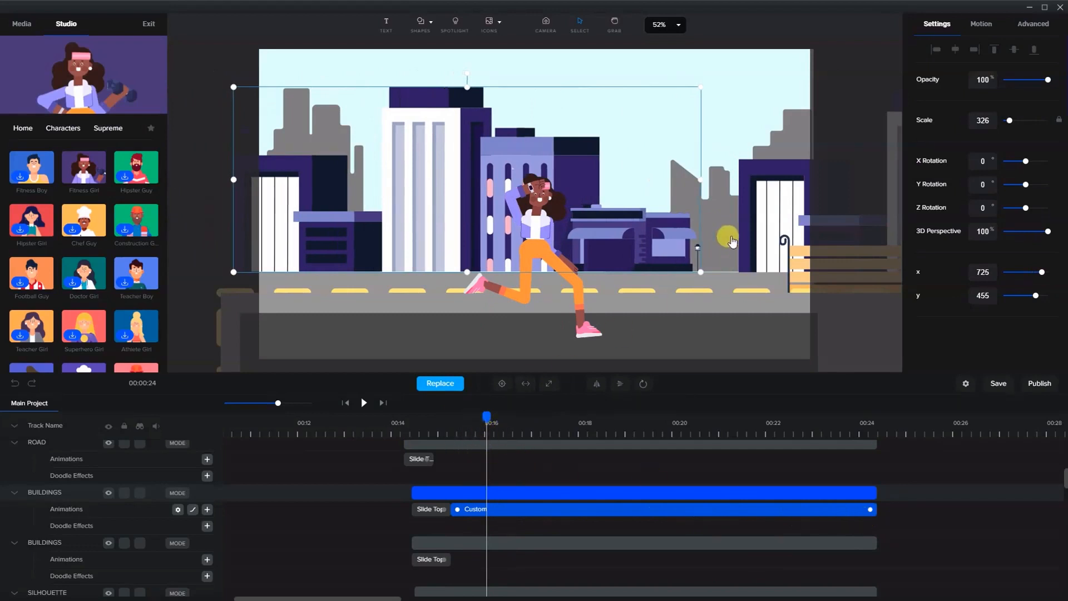
Add a custom animation with the Position property to the lower BUILDINGS track at about 00:16
click(764, 210)
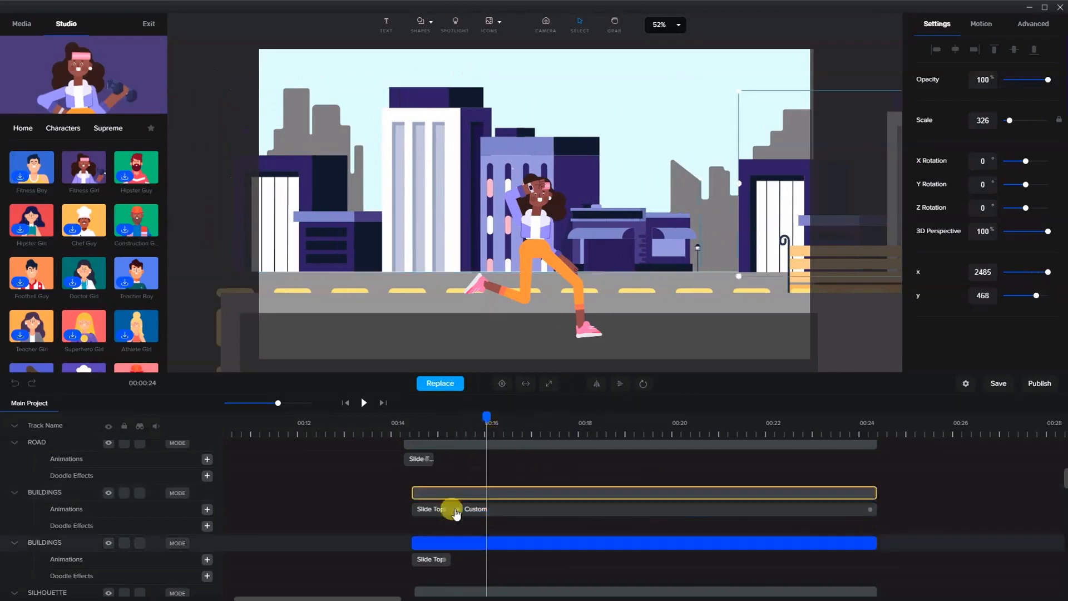
click(207, 561)
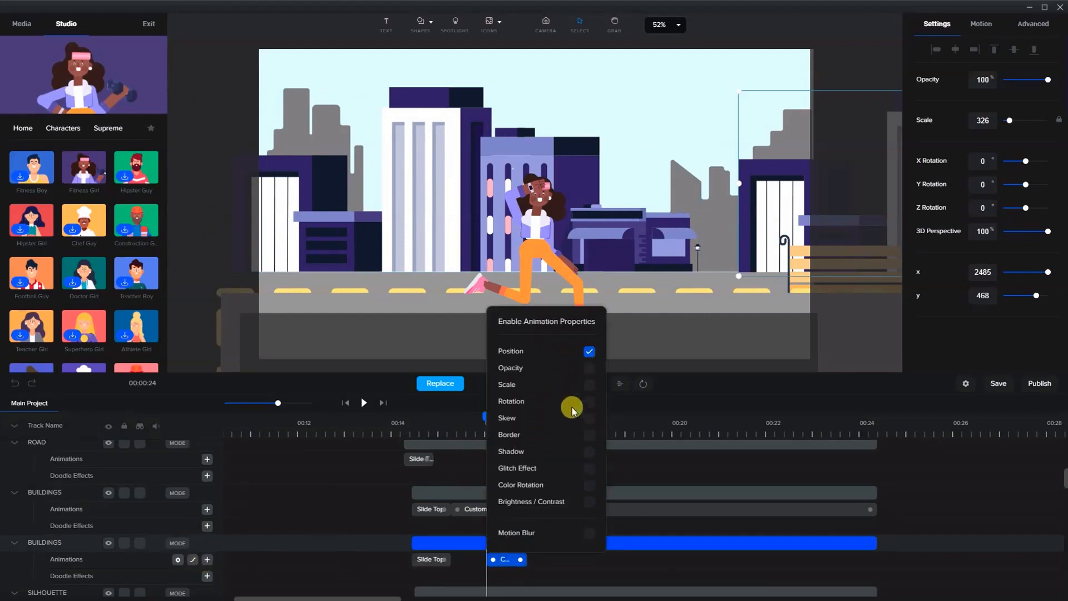
right_click(506, 558)
click(539, 461)
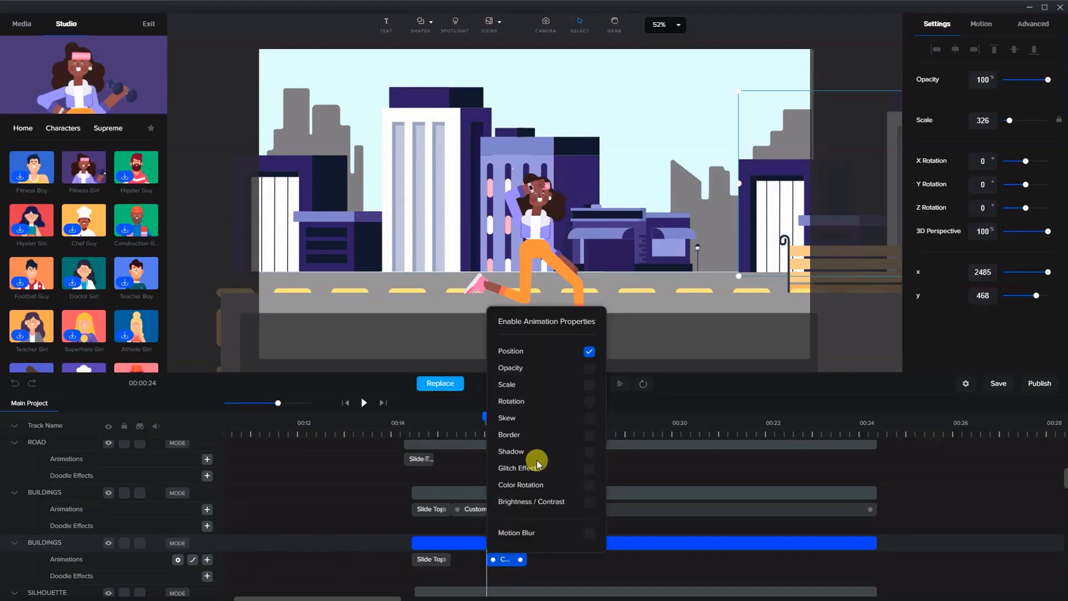
Set the easing of the lower BUILDINGS track's custom animation to Linear
right_click(506, 556)
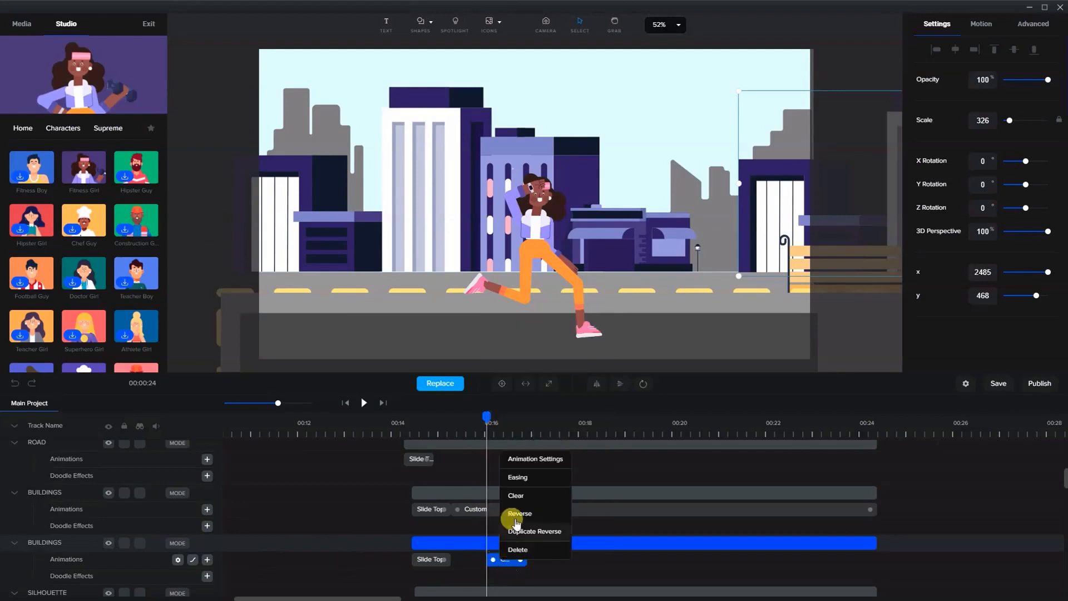
click(515, 477)
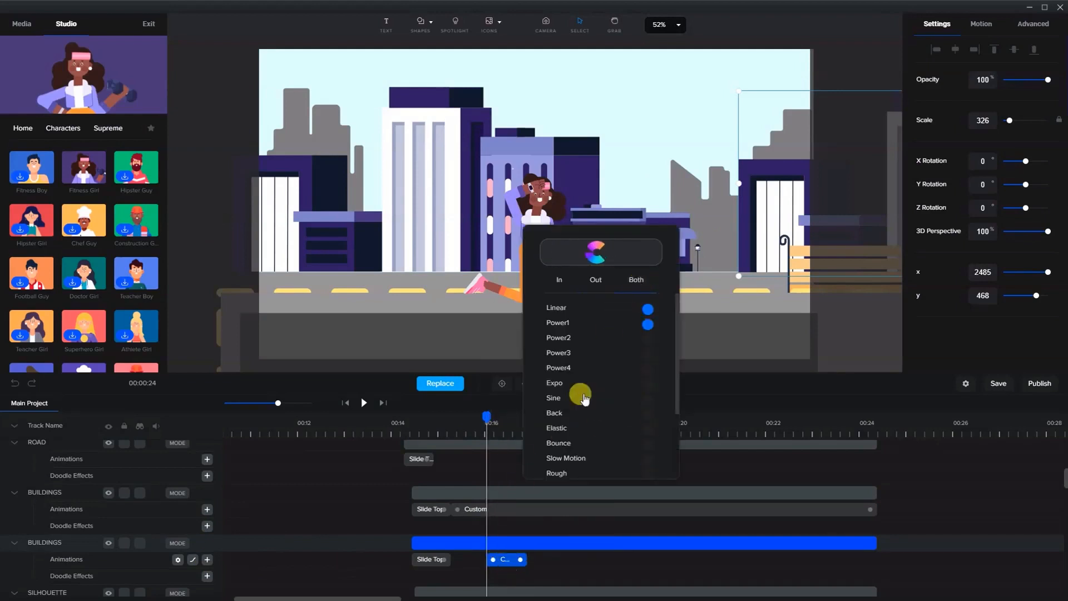
click(505, 558)
At about 00:24, move the white tram right along the road to just before the building with the white gate
drag(485, 416, 871, 428)
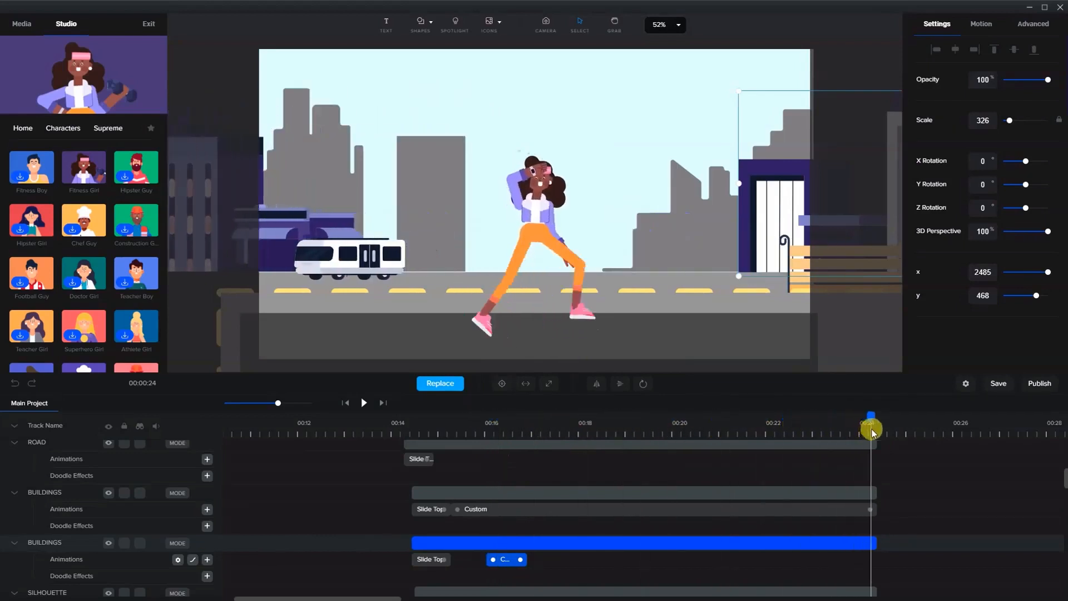
click(367, 255)
drag(399, 257, 733, 257)
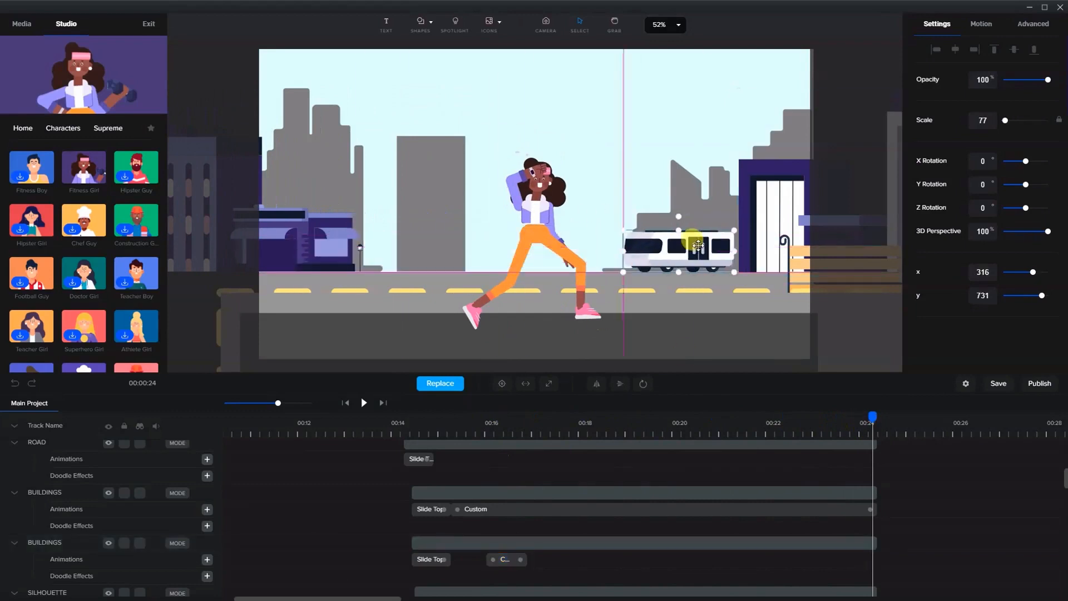
Shift the second buildings group left to x 1205 as its end position and stretch its custom animation from Slide Top's end to about 00:24
click(771, 203)
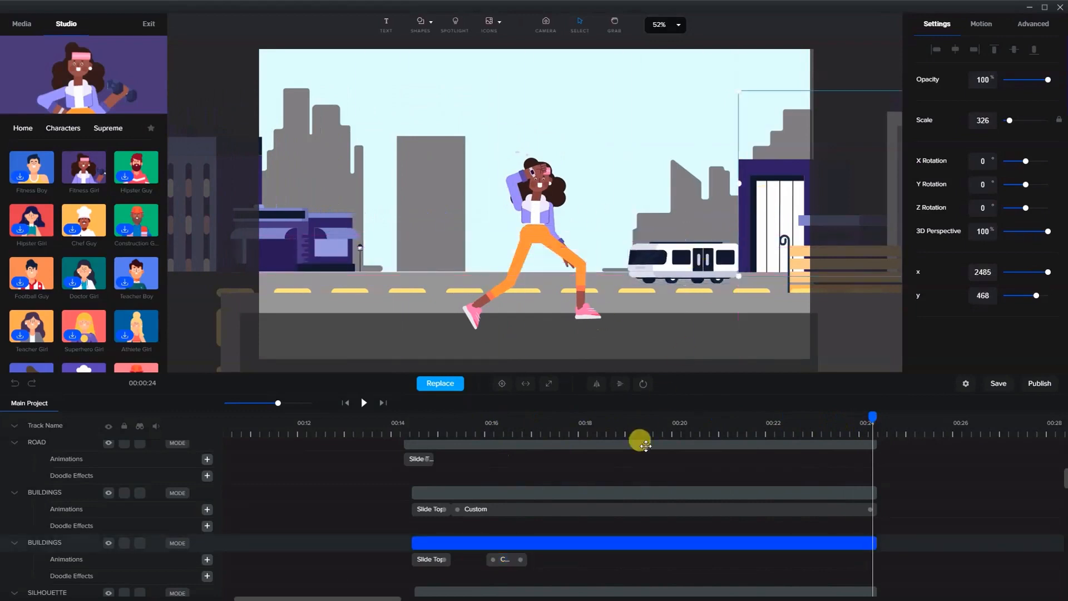
click(504, 559)
key(shift+Left)
key(shift+Left)
key(shift+Left)
key(shift+Left)
key(shift+Left)
key(shift+Left)
key(shift+Left)
key(shift+Left)
key(shift+Left)
key(shift+Left)
key(shift+Left)
key(shift+Left)
key(shift+Left)
key(shift+Left)
key(shift+Left)
key(shift+Left)
key(shift+Left)
key(shift+Left)
key(shift+Left)
key(shift+Left)
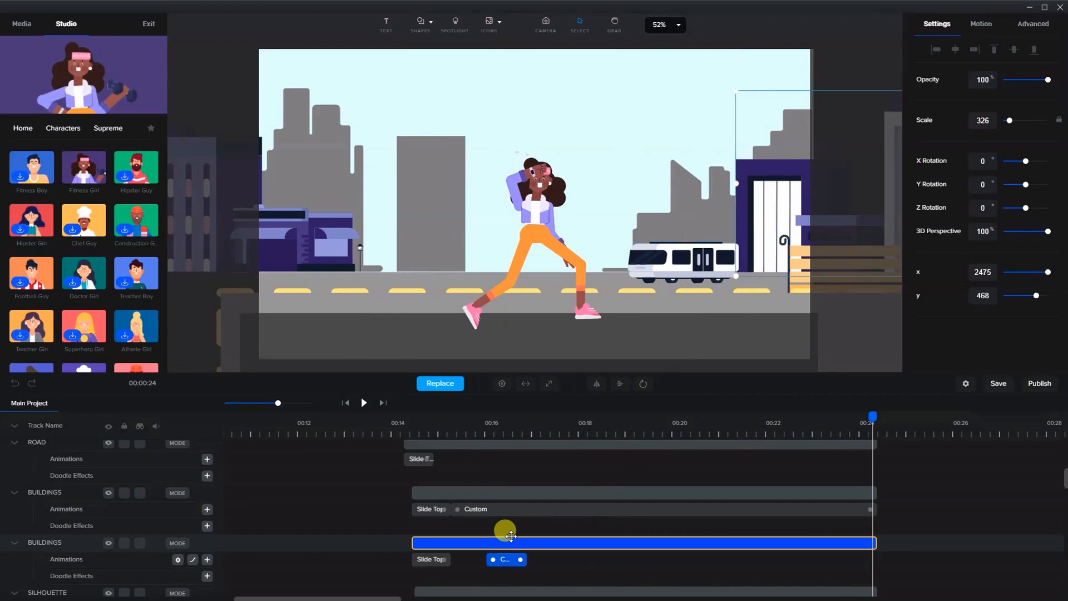
key(shift+Left)
key(shift+Left)
key(shift+Left)
key(shift+Left)
key(shift+Left)
key(shift+Left)
key(shift+Left)
key(shift+Left)
key(shift+Left)
key(shift+Left)
key(shift+Left)
key(shift+Left)
key(shift+Left)
key(shift+Left)
key(shift+Left)
key(shift+Left)
key(shift+Left)
key(shift+Left)
key(shift+Left)
key(shift+Left)
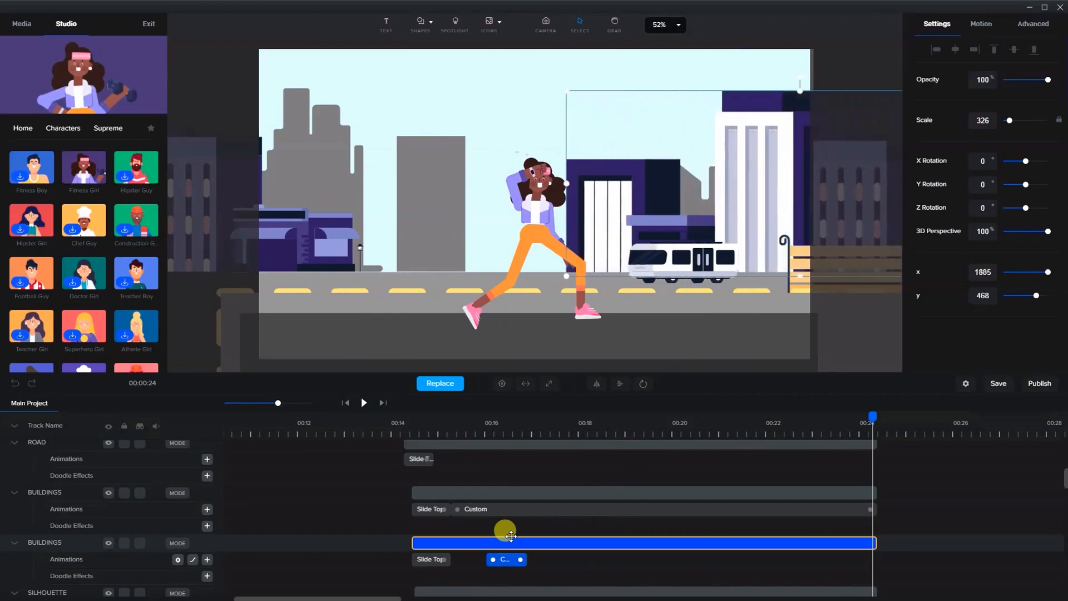
key(shift+Left)
key(shift+Left)
key(shift+Left)
key(shift+Left)
key(shift+Left)
key(shift+Left)
key(shift+Left)
key(shift+Left)
key(shift+Left)
key(shift+Left)
key(shift+Left)
key(shift+Left)
key(shift+Left)
key(shift+Left)
key(shift+Left)
key(shift+Left)
key(shift+Left)
key(shift+Left)
key(shift+Left)
key(shift+Left)
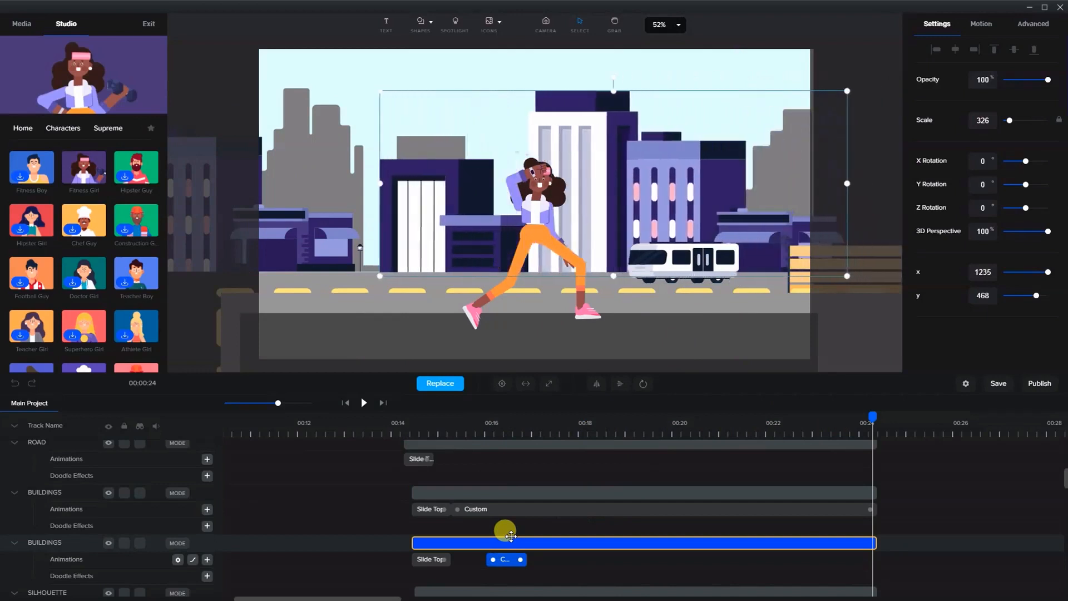
key(shift+Right)
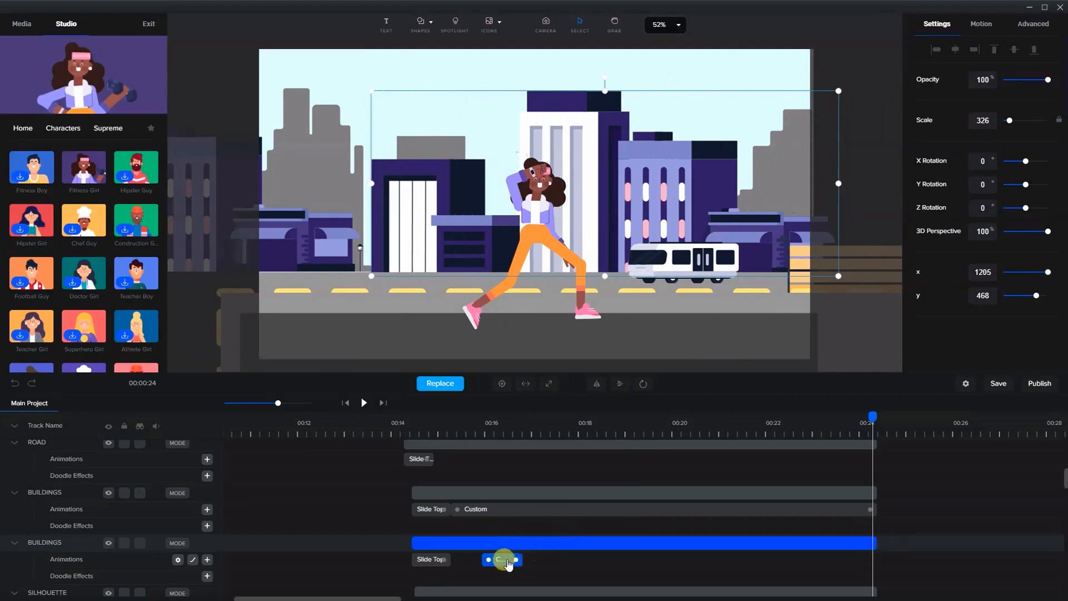
drag(509, 565, 870, 566)
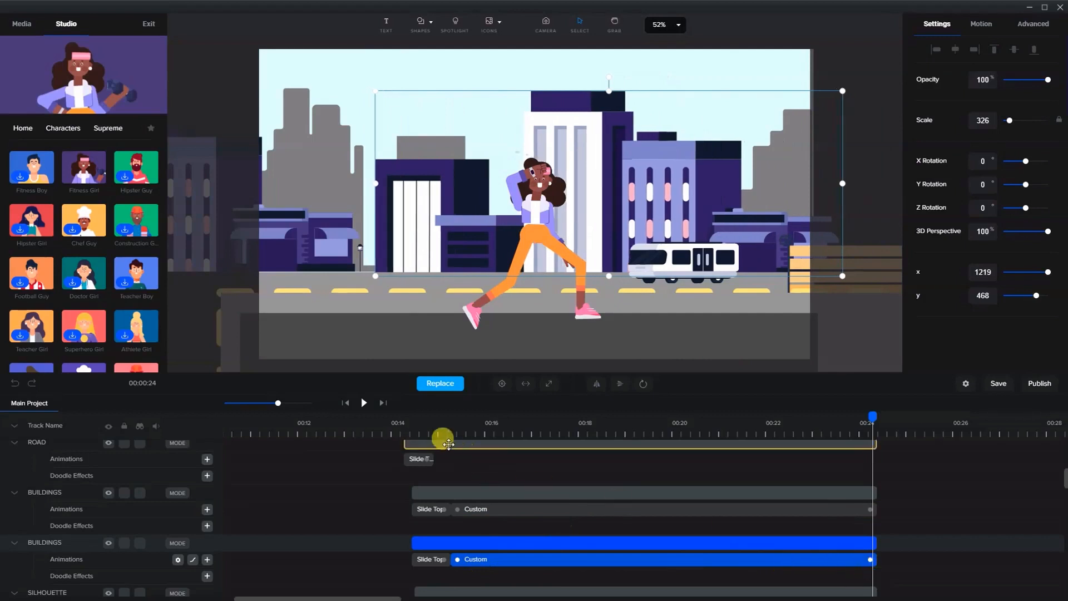
Play the scene from about 00:15 to check how both buildings groups and the tram move past the runner
click(438, 430)
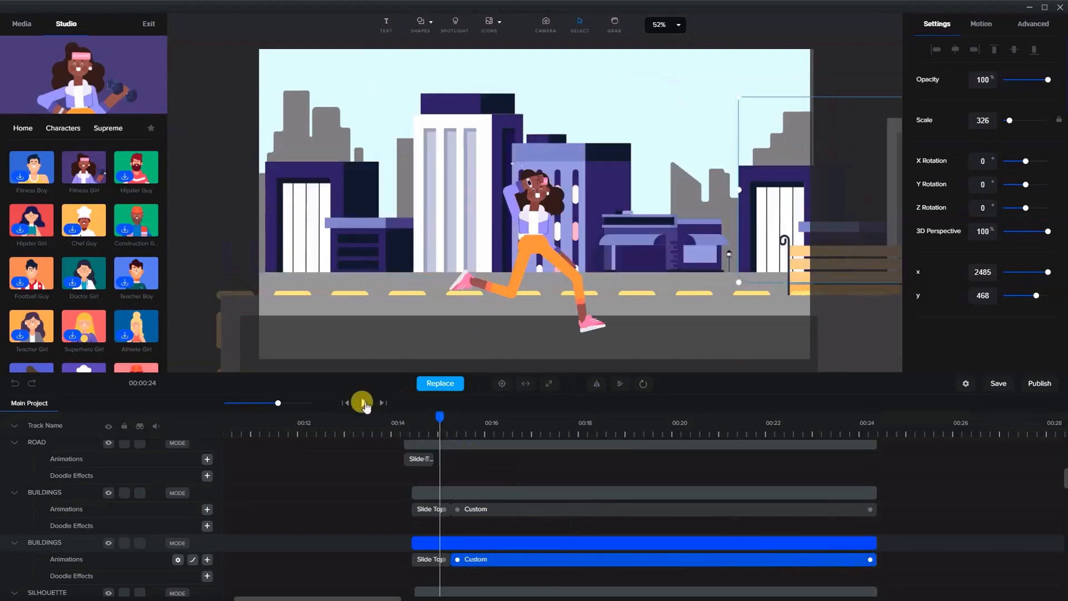
click(362, 402)
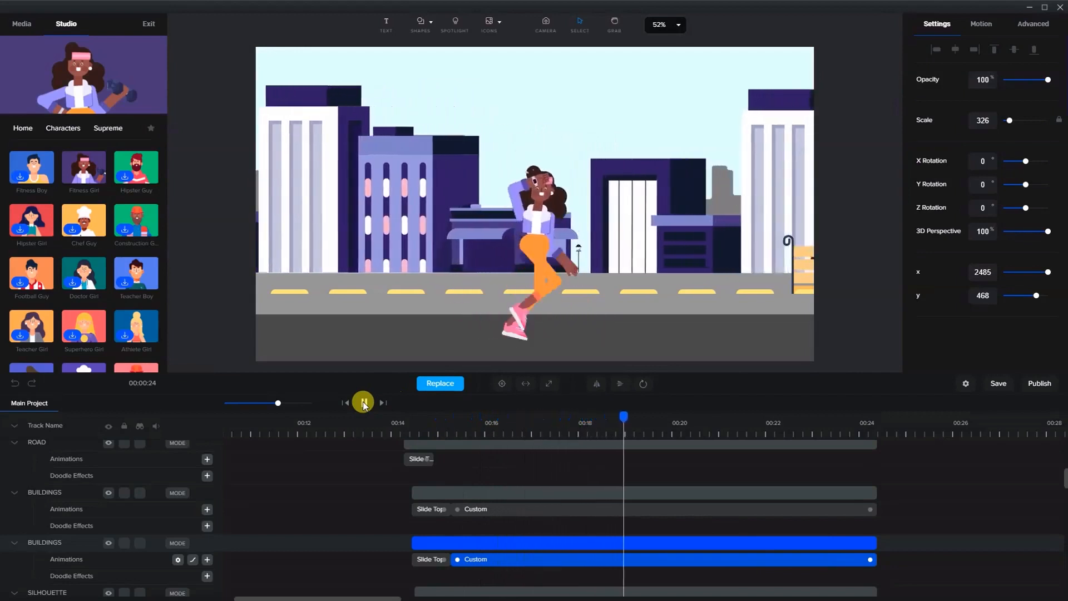
click(364, 403)
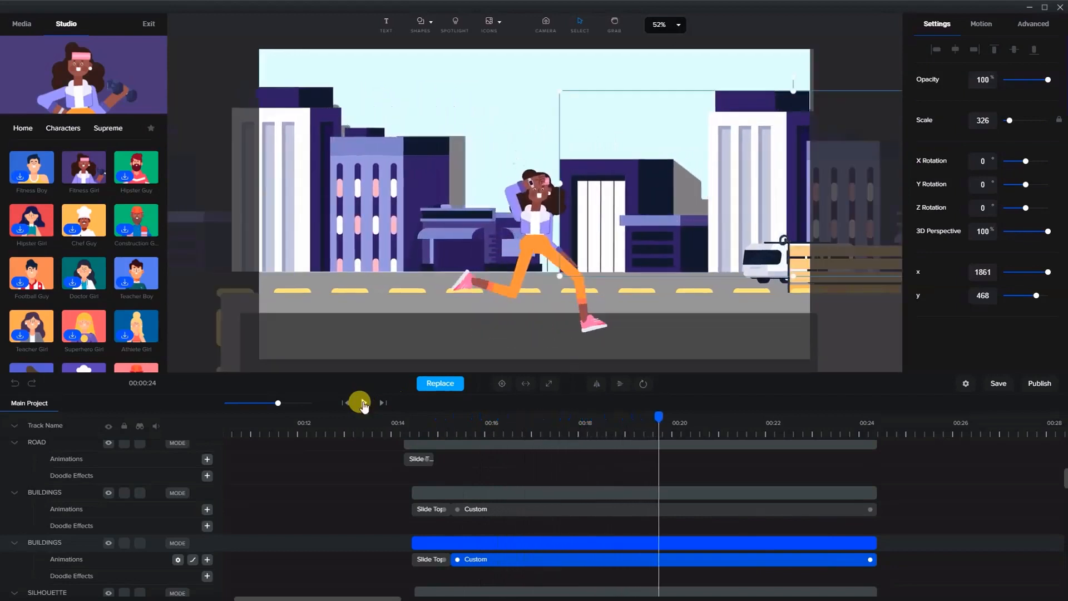
click(363, 403)
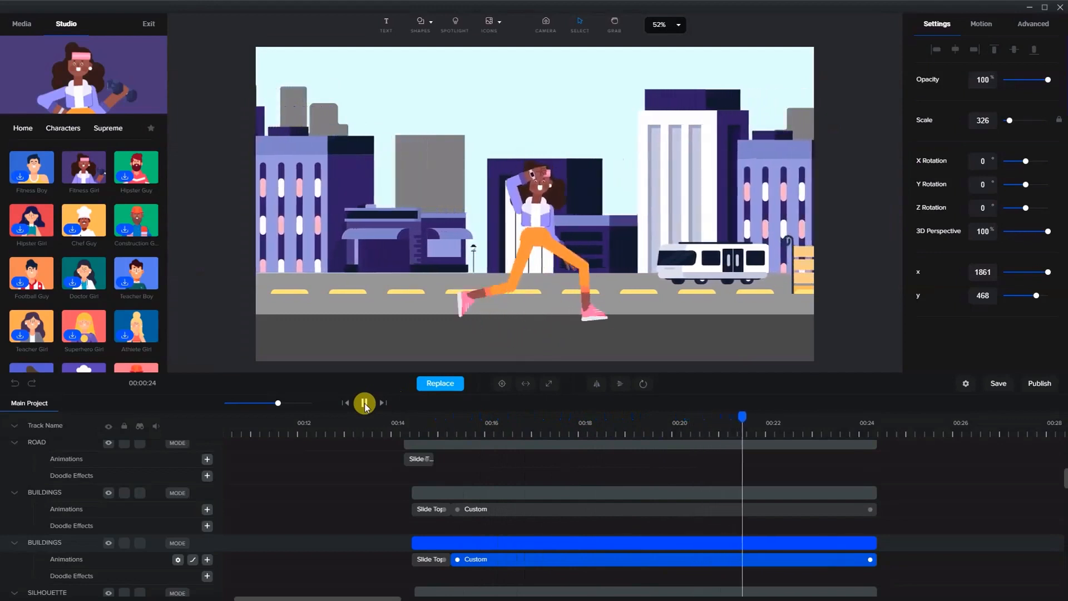
click(364, 406)
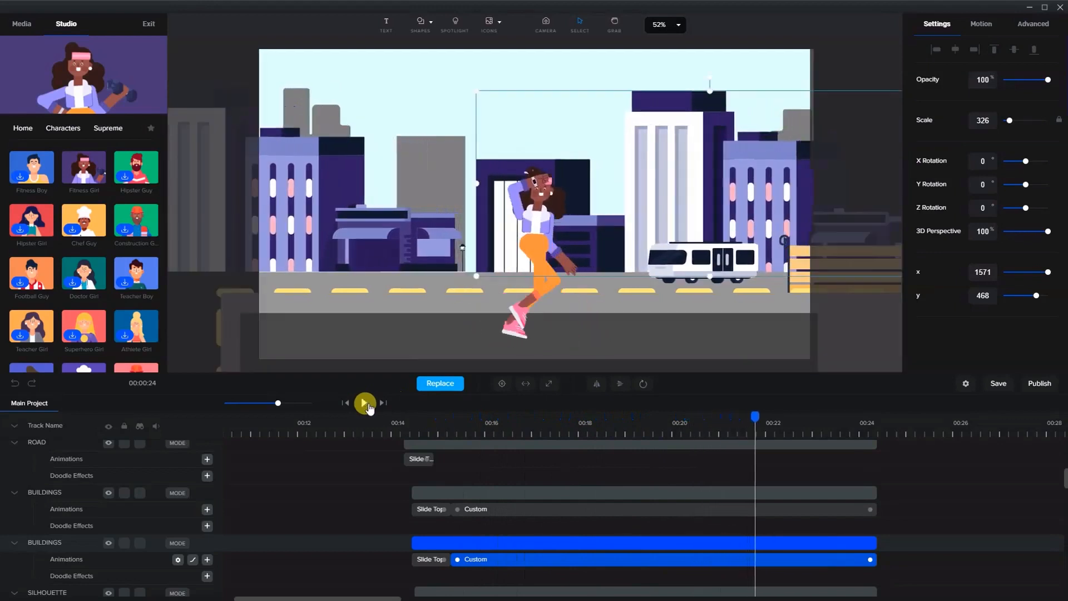
Add a custom position animation to the lines in road track, just after its Slide Top animation at about 00:15
click(408, 292)
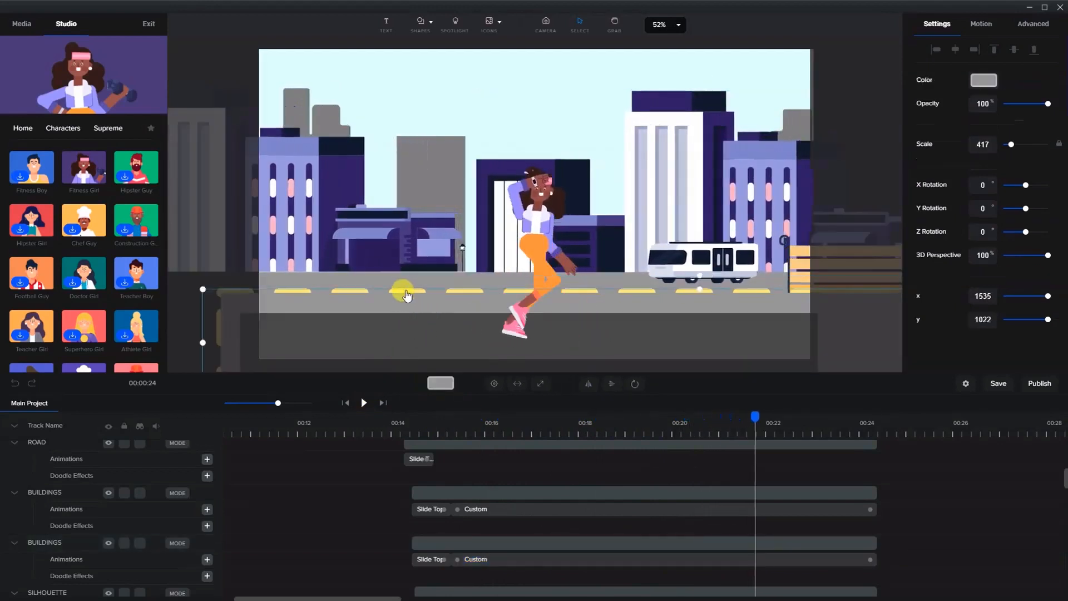
scroll(610, 524, up, 5)
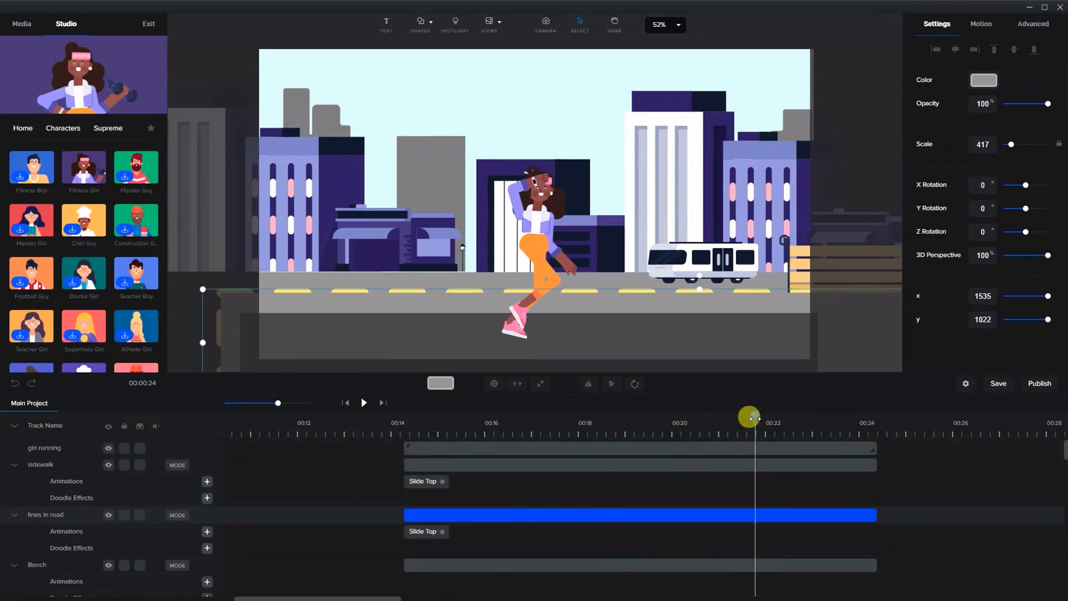
drag(754, 417, 453, 433)
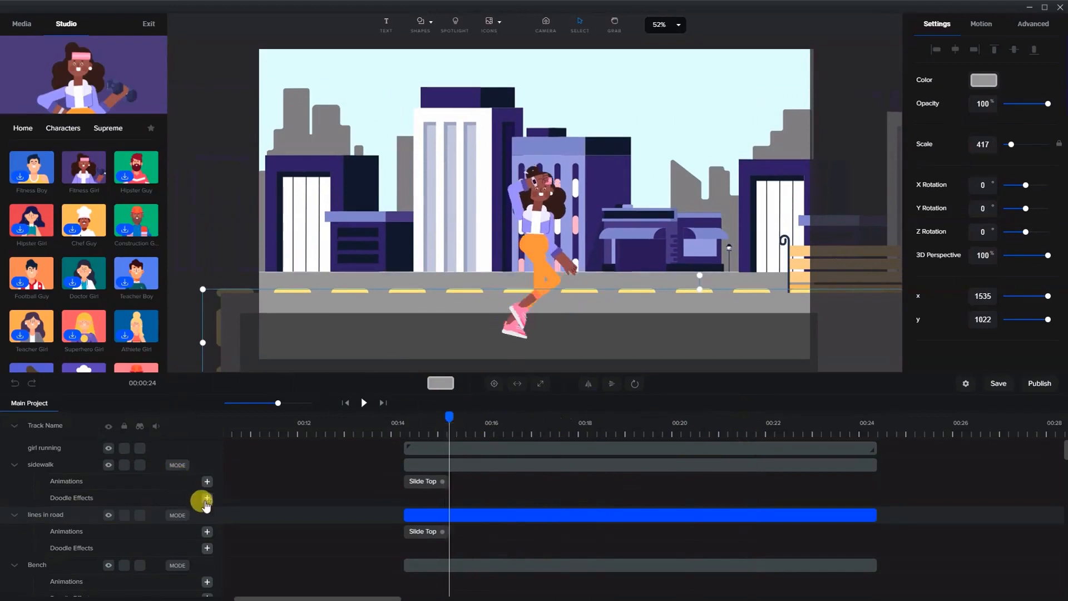
click(207, 534)
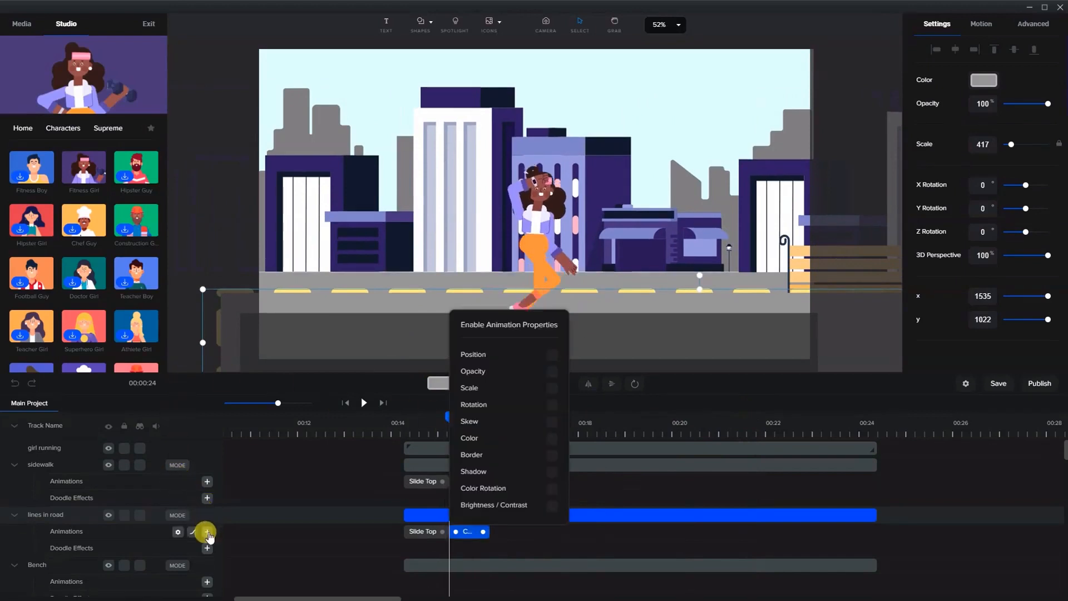
click(470, 535)
click(476, 535)
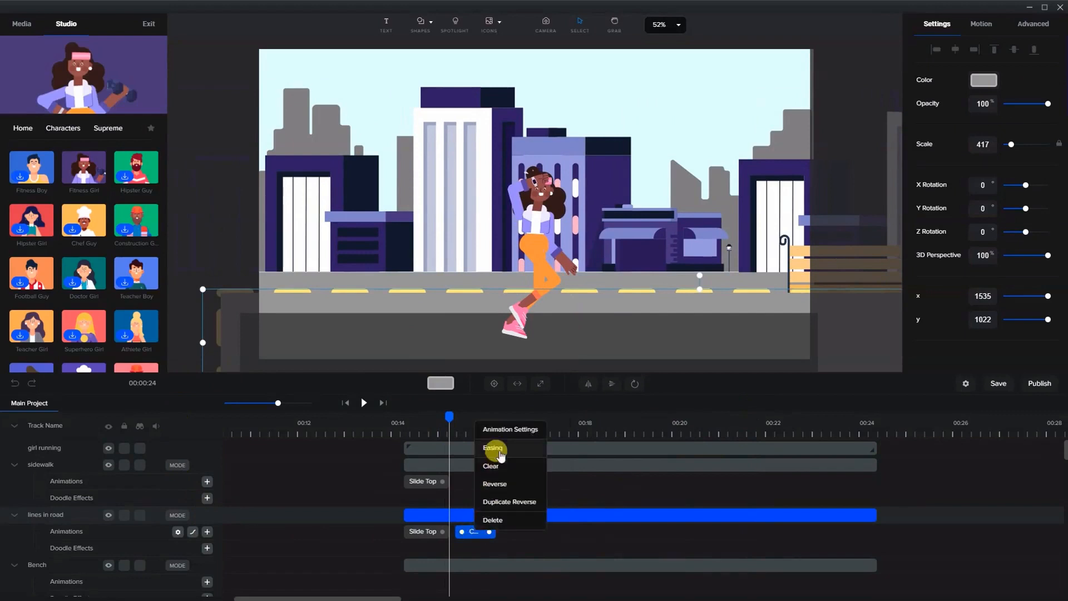
click(479, 431)
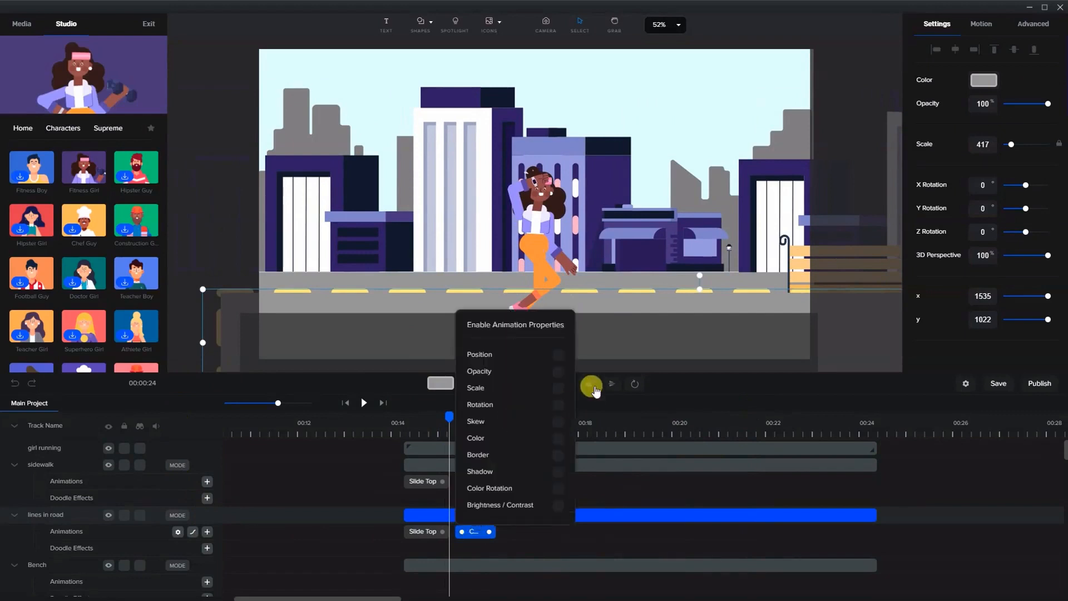
Set the easing of the lines in road track's custom animation to Linear
click(469, 533)
click(477, 535)
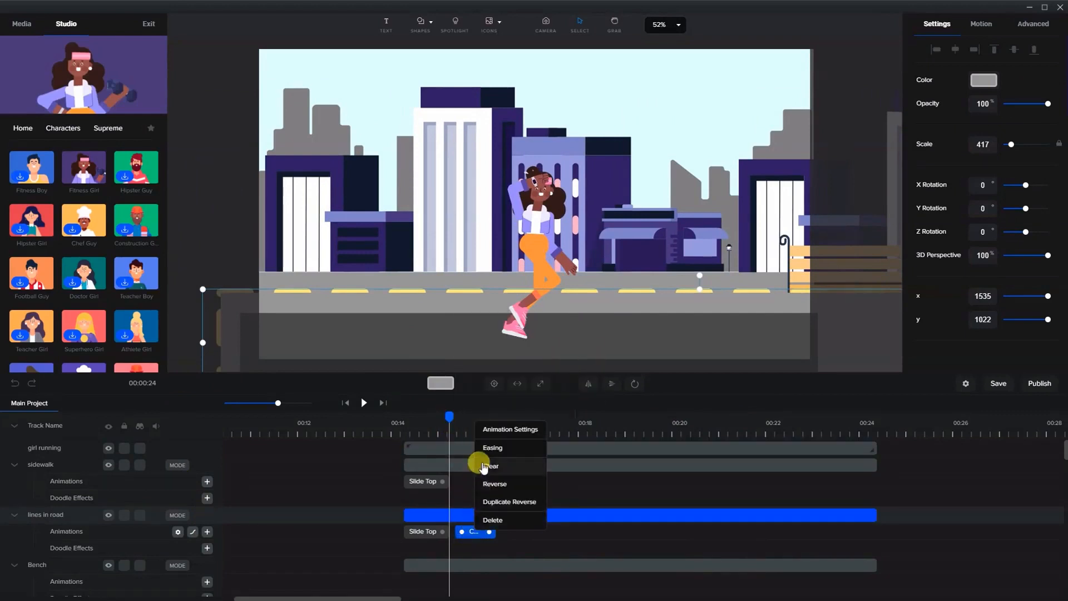
click(501, 442)
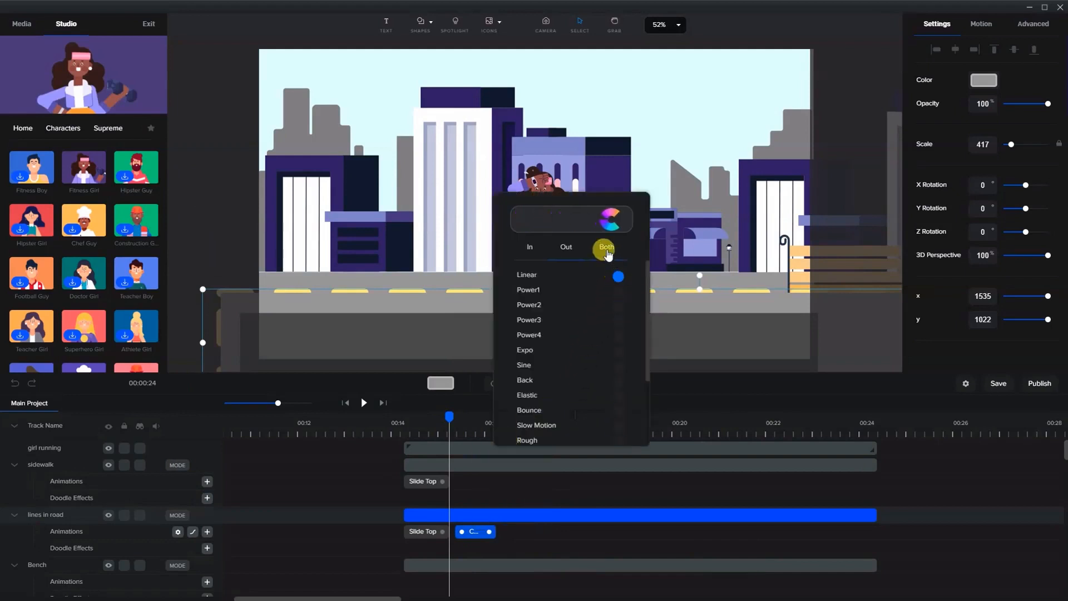
click(476, 535)
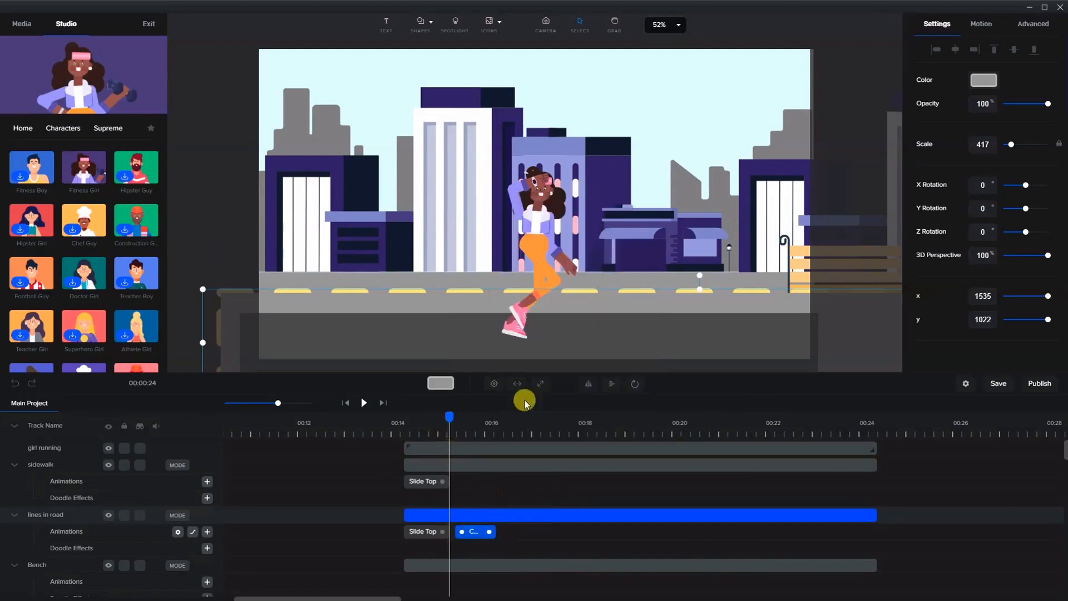
Shift the road lines left to x 365 as their end position and stretch the custom animation from Slide Top's end to about 00:24
scroll(670, 269, down, 5)
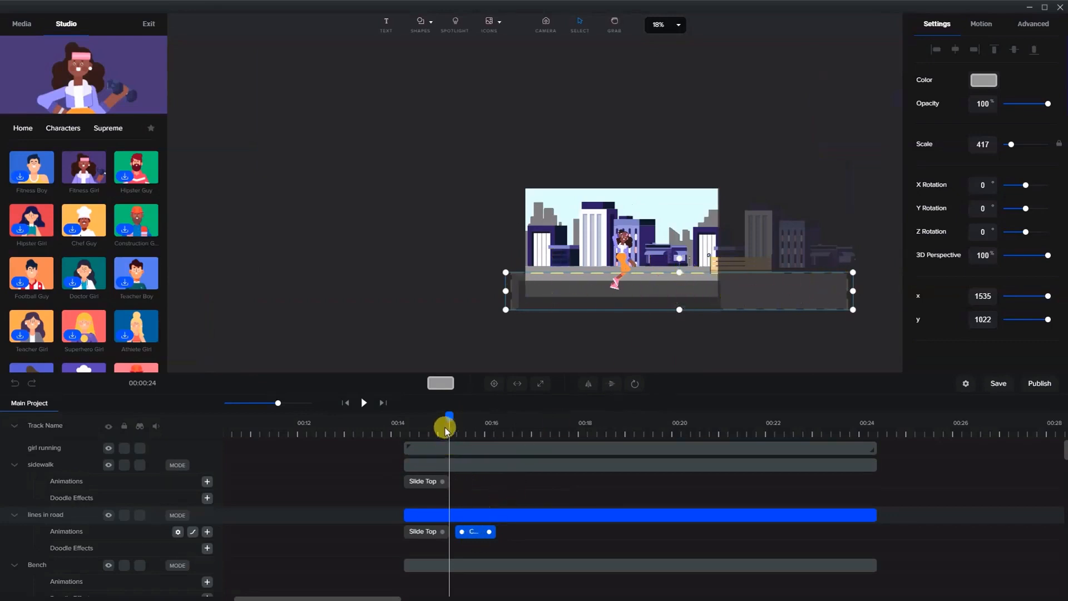
drag(450, 414, 521, 418)
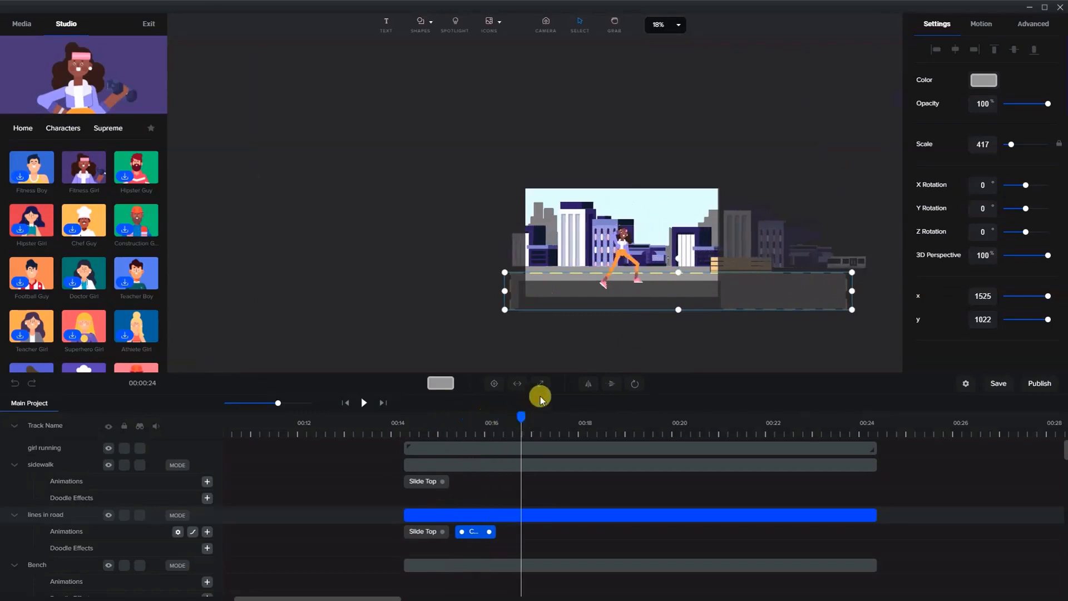
key(shift+Left)
key(shift+Left)
key(shift+Left)
key(shift+Left)
key(shift+Left)
key(shift+Left)
key(shift+Left)
key(shift+Left)
key(shift+Left)
key(shift+Left)
key(shift+Left)
key(shift+Left)
key(shift+Left)
key(shift+Left)
key(shift+Left)
key(shift+Left)
key(shift+Left)
key(shift+Left)
key(shift+Left)
key(shift+Left)
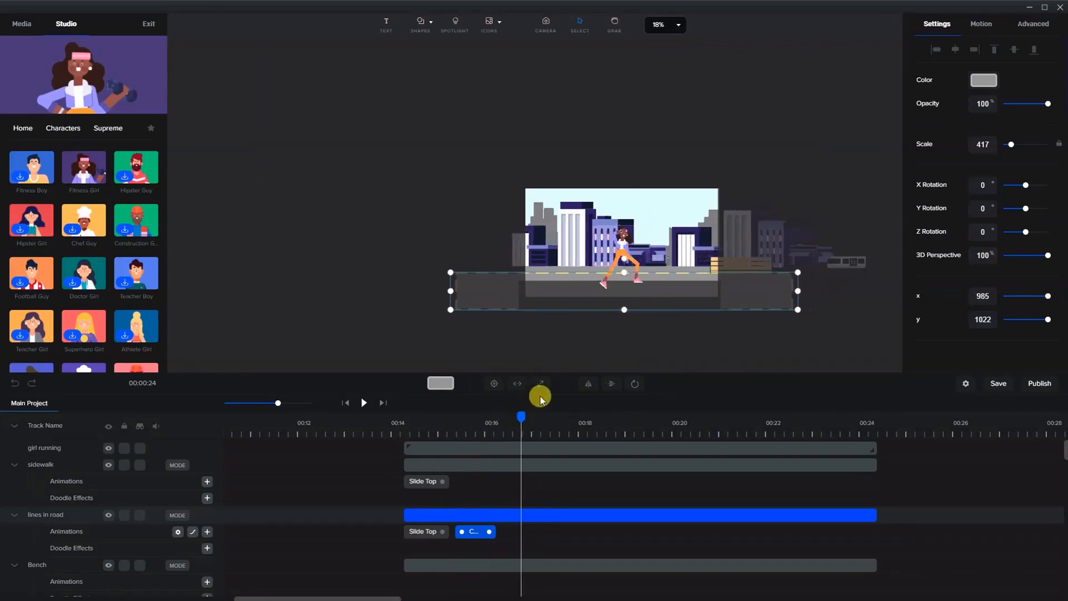
key(shift+Left)
key(shift+Left)
key(shift+Left)
key(shift+Left)
key(shift+Left)
key(shift+Left)
key(shift+Left)
key(shift+Left)
key(shift+Left)
key(shift+Left)
key(shift+Left)
key(shift+Left)
key(shift+Left)
key(shift+Left)
key(shift+Left)
key(shift+Left)
key(shift+Left)
key(shift+Left)
key(shift+Left)
key(shift+Left)
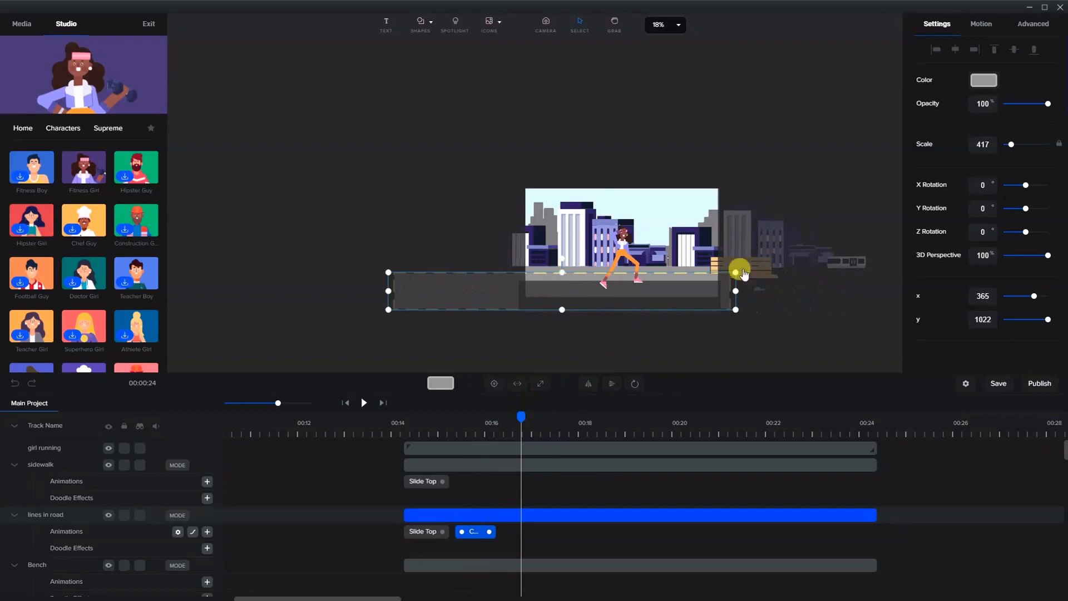
drag(486, 529, 865, 532)
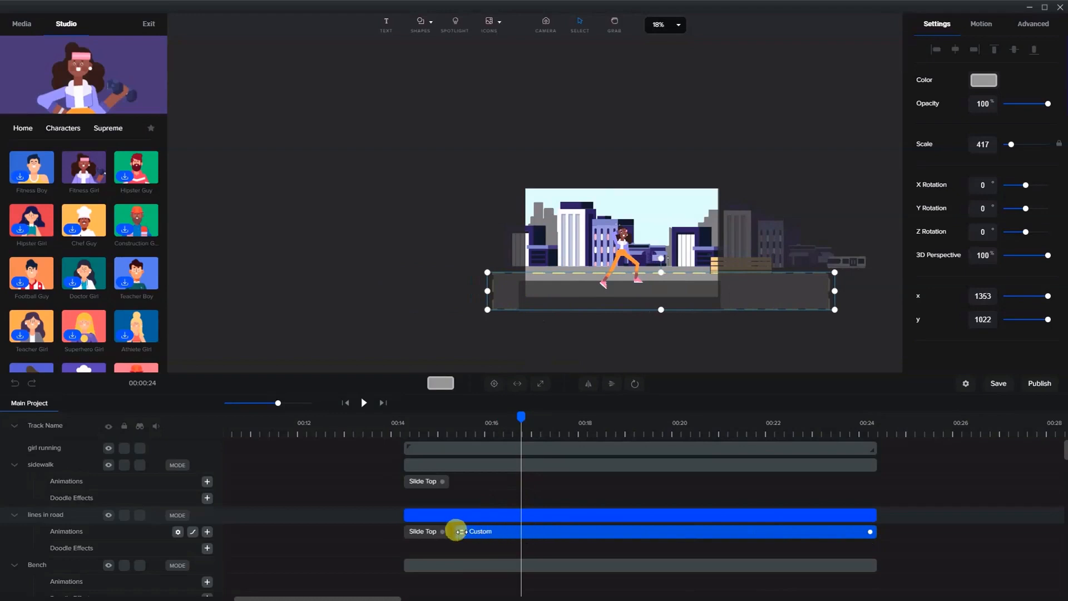
drag(461, 532, 455, 534)
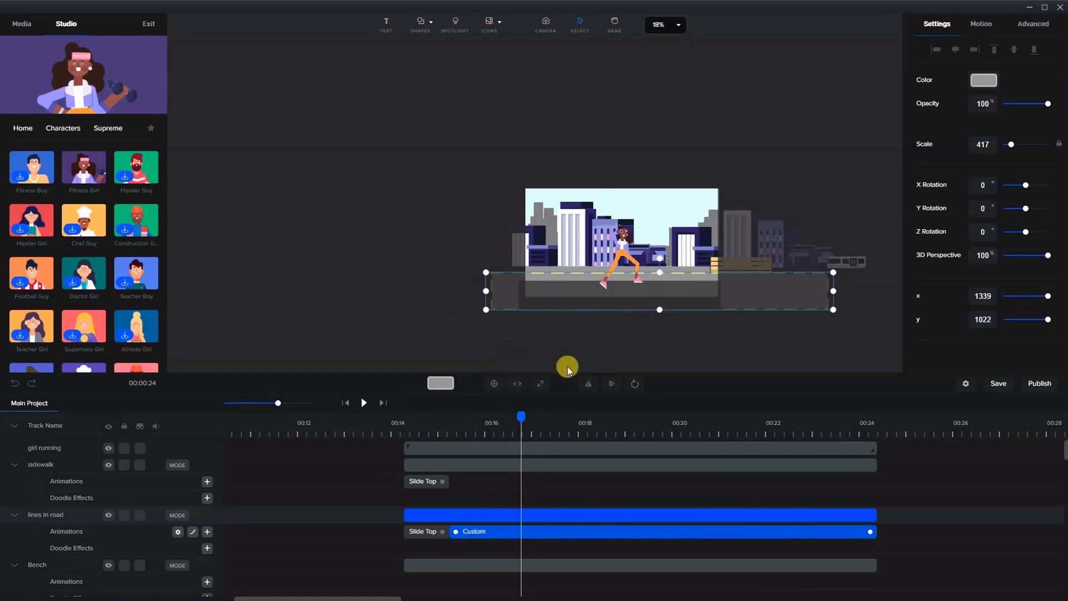
Play the scene from about 00:15 at normal zoom to check how the road lines move past the runner
key(ctrl+0)
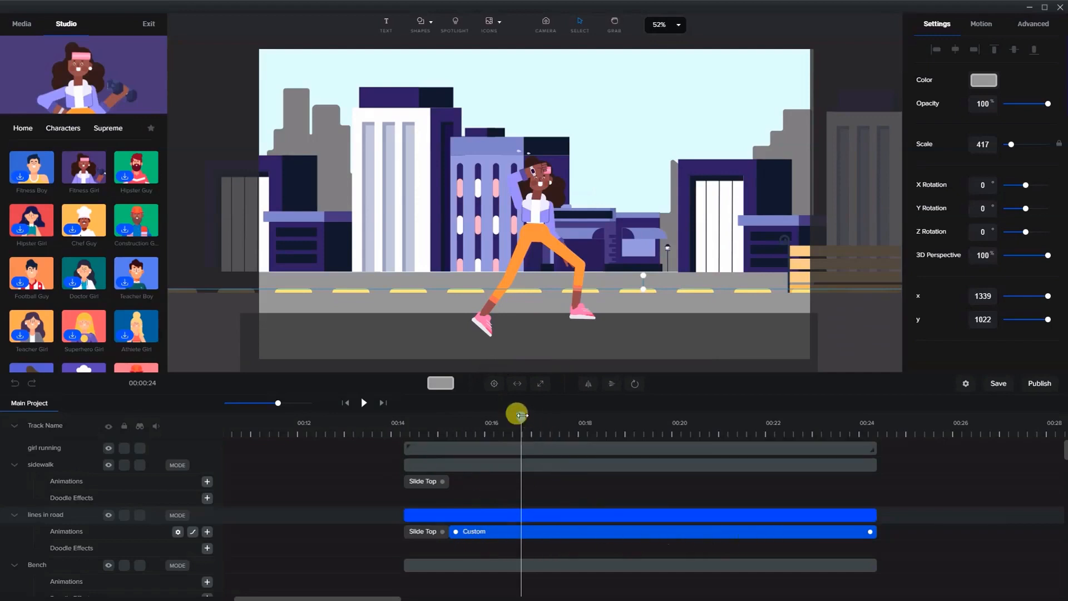
drag(515, 414, 419, 417)
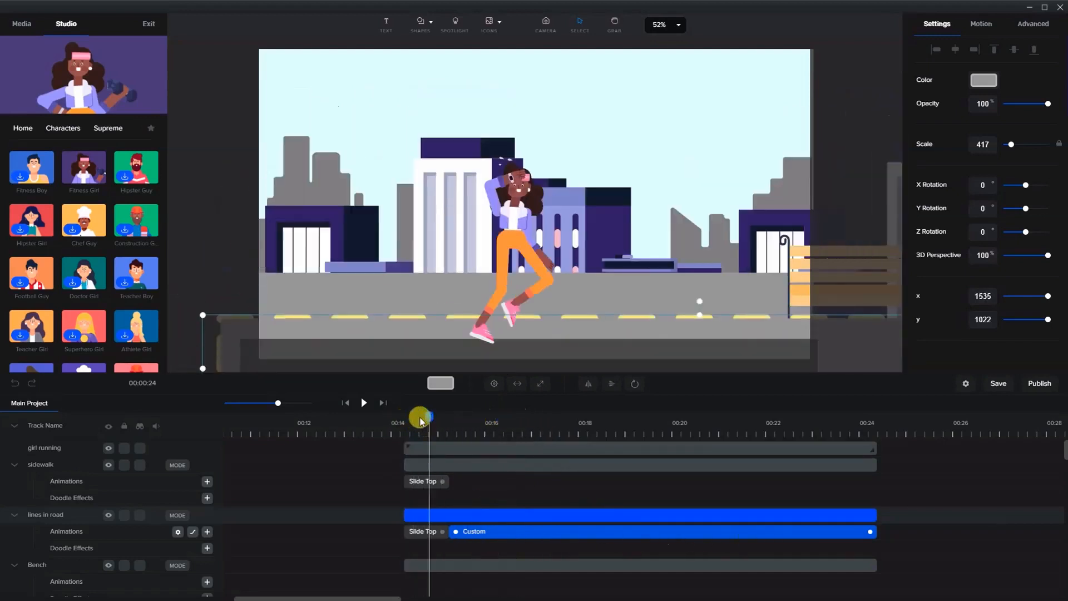
click(364, 405)
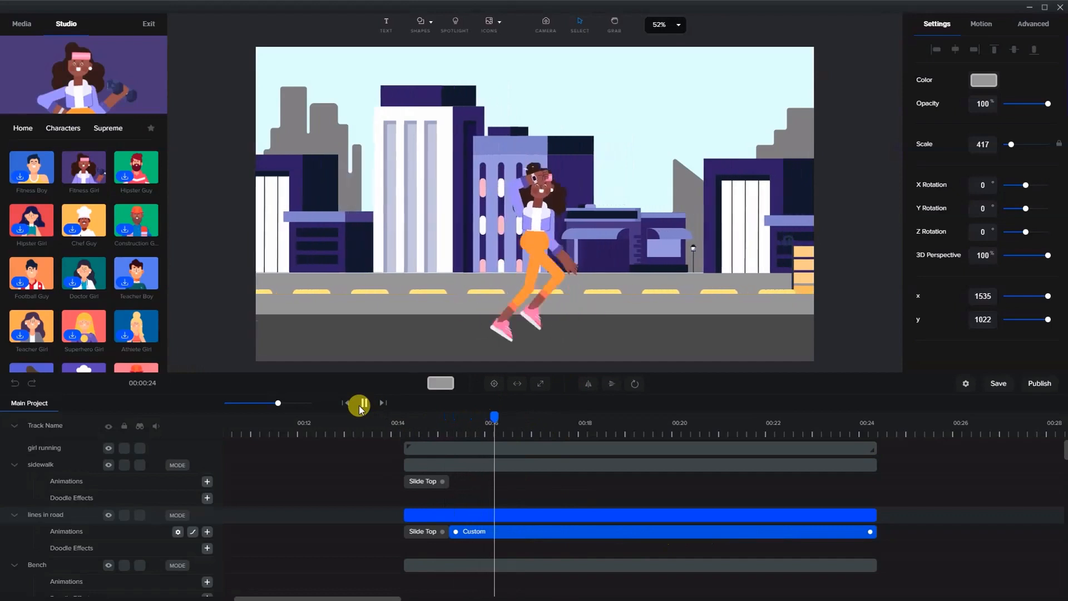
click(360, 407)
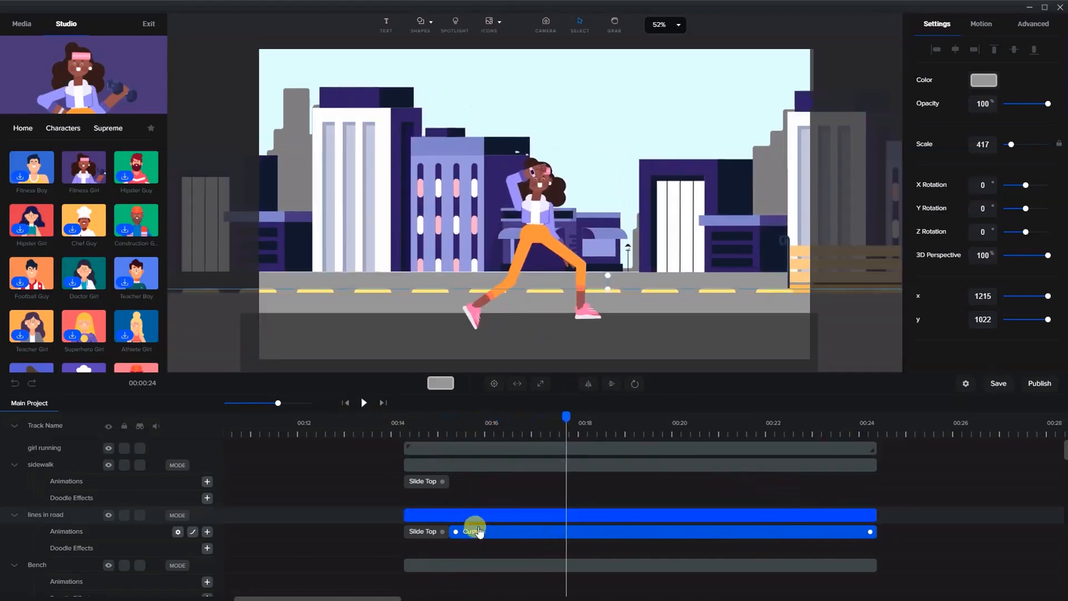
Shorten the Slide Top animation of the lines in road track and start its custom animation right at Slide Top's new end
click(435, 529)
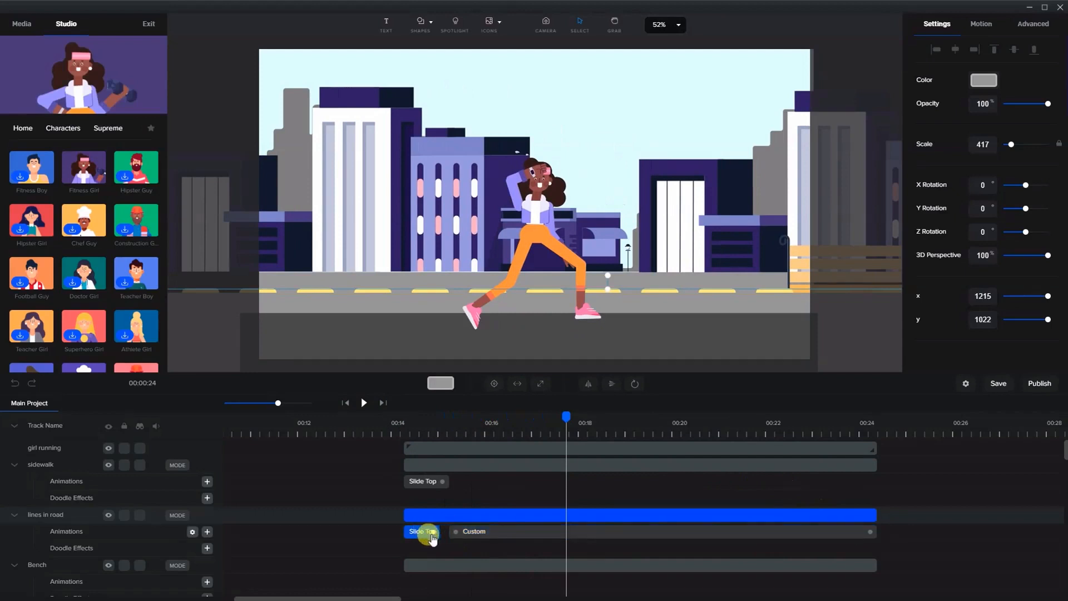
click(451, 532)
drag(450, 531, 437, 532)
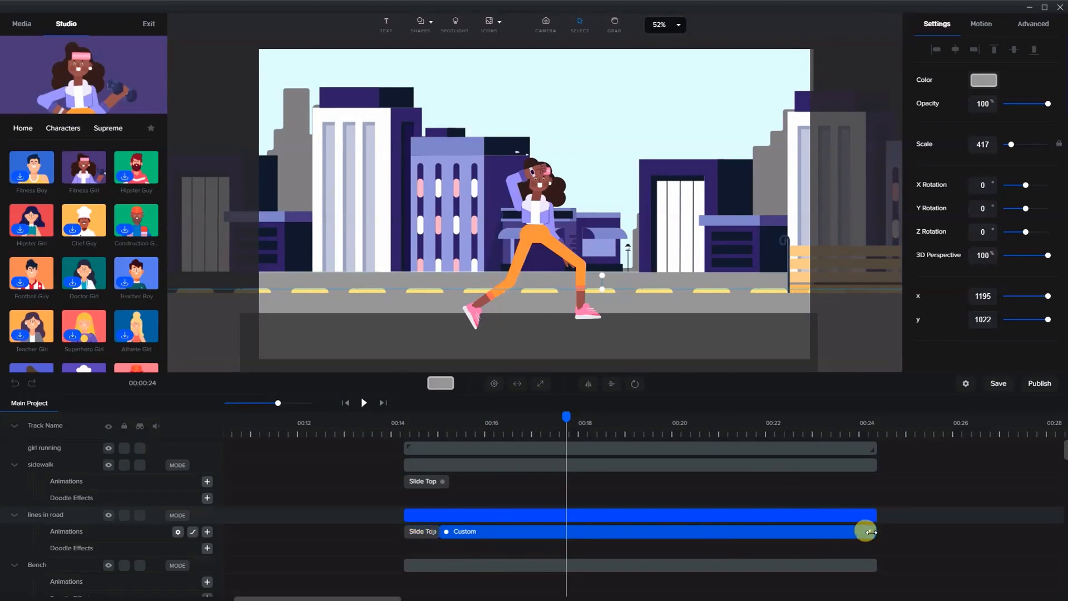
Replay the scene from about 00:15 to check the transition from Slide Top to the road lines' custom animation
click(434, 433)
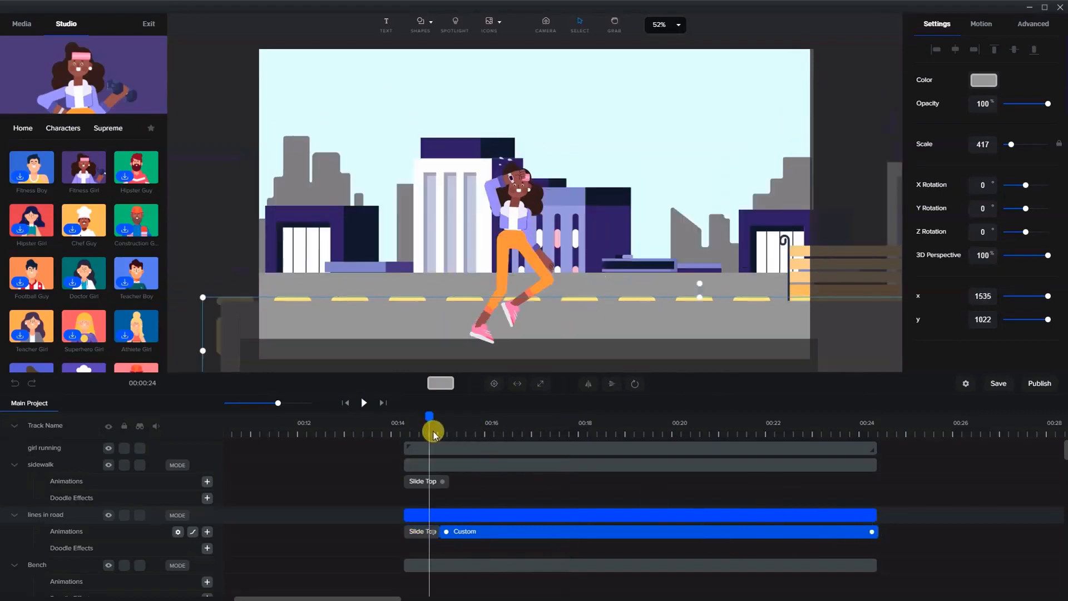
click(364, 402)
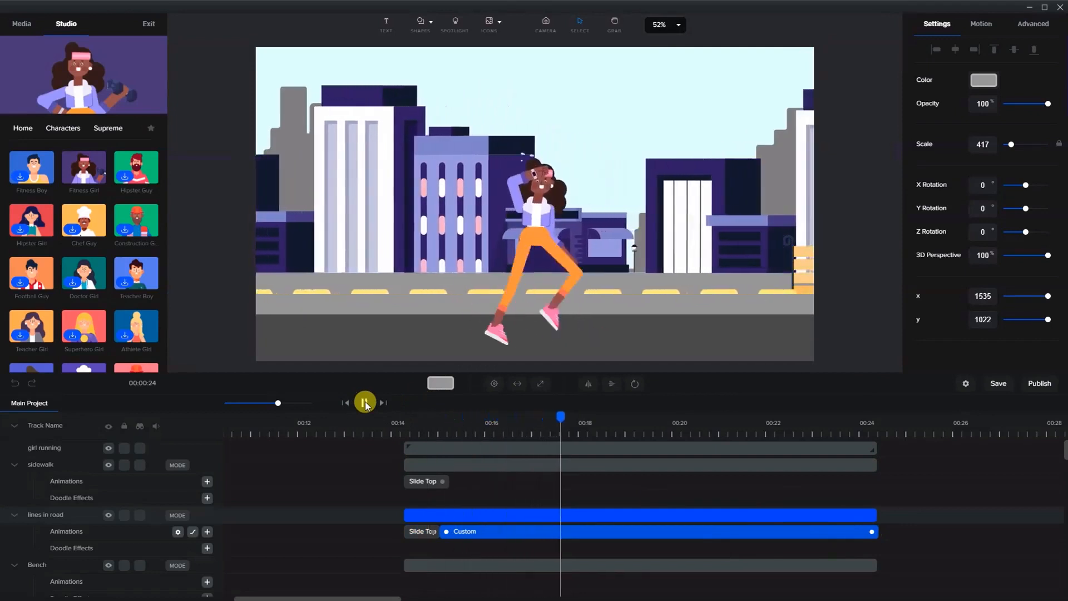
click(364, 402)
click(392, 306)
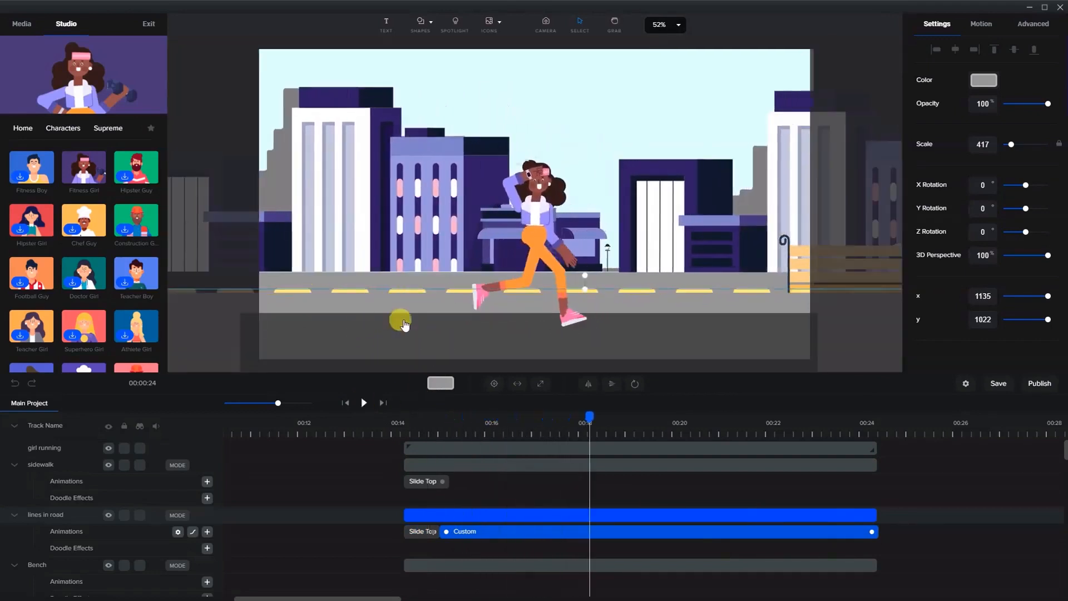
Try starting the road lines' custom animation at about 00:16 and play the result
click(426, 532)
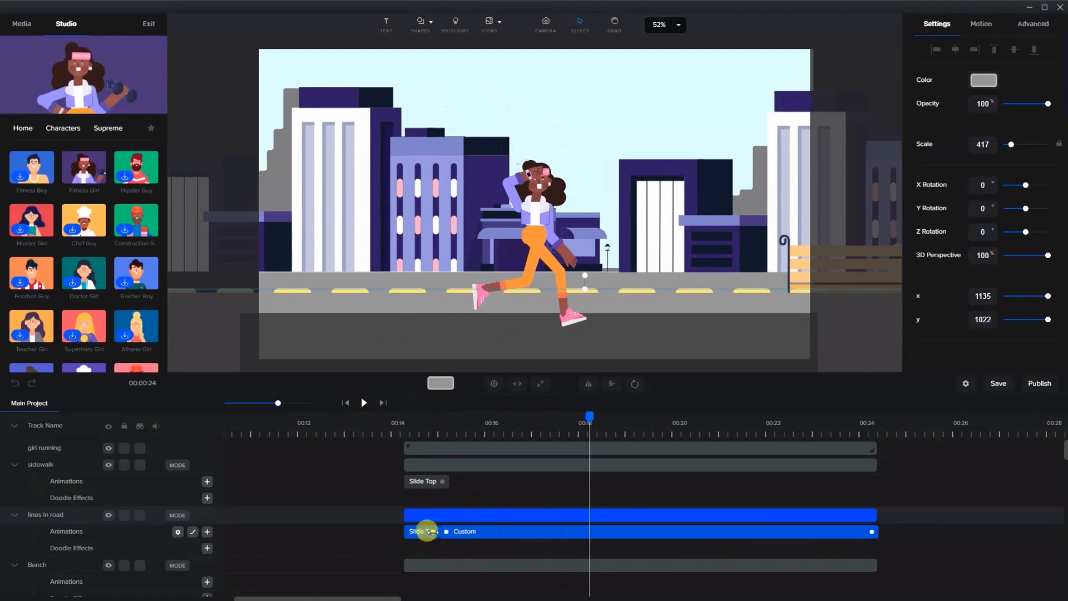
click(433, 532)
drag(448, 532, 472, 533)
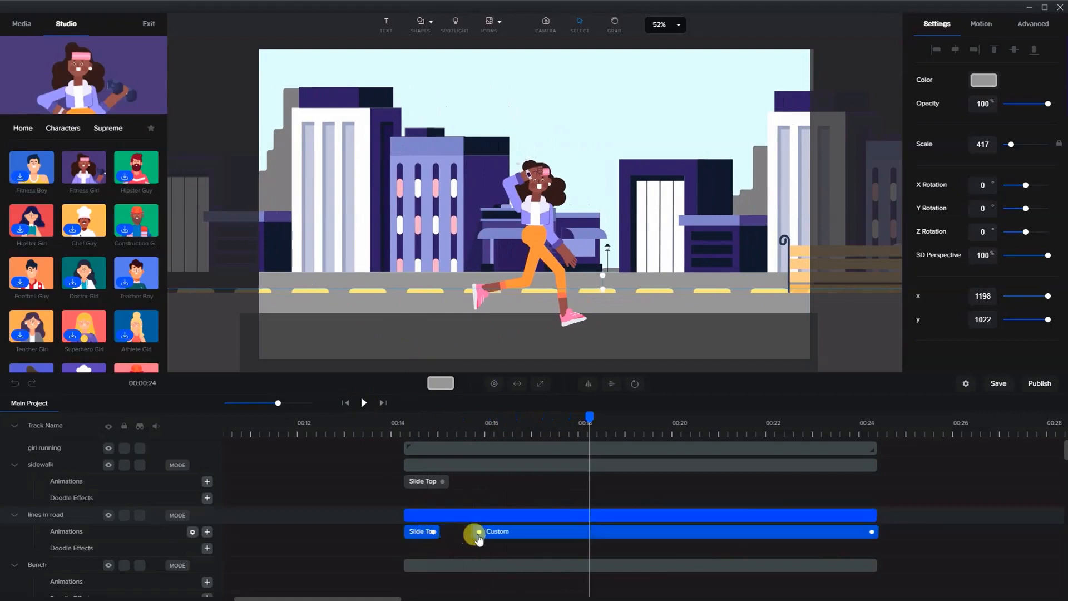
click(482, 432)
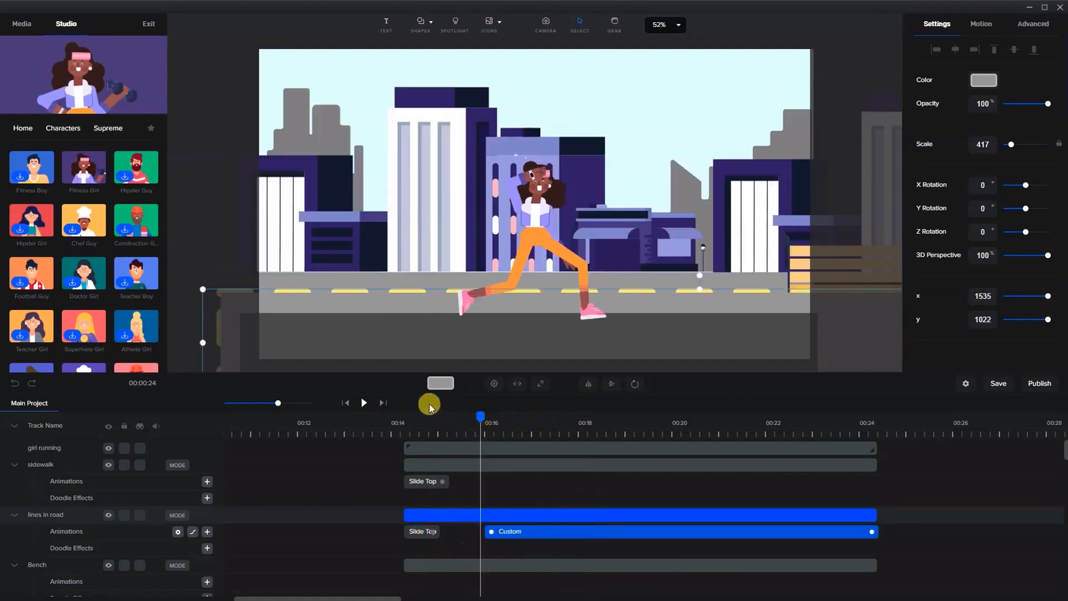
click(364, 403)
click(364, 405)
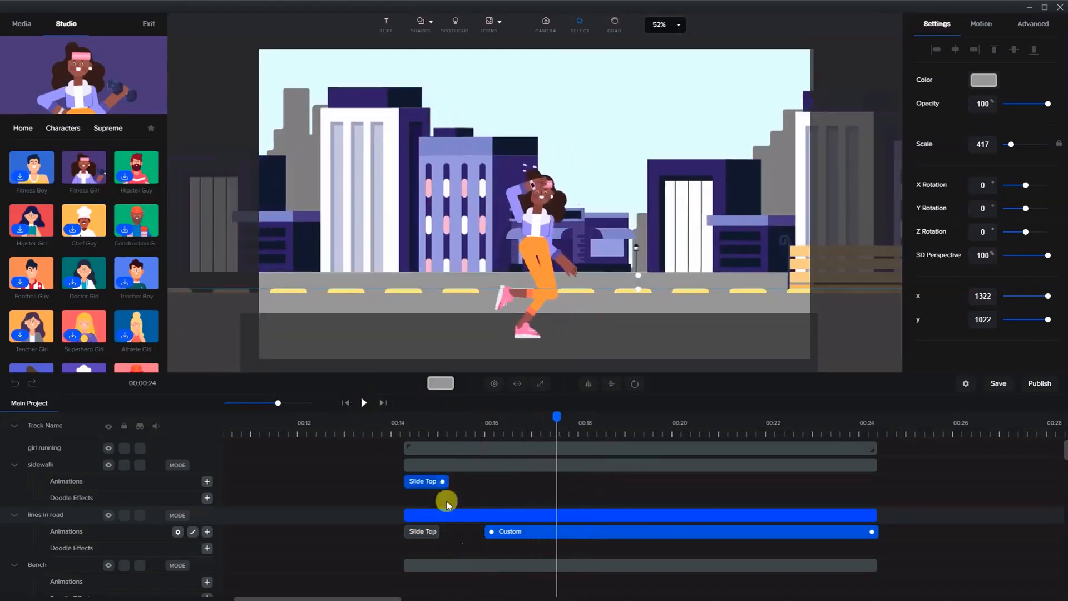
Move the start of the road lines' custom animation back to Slide Top's end and pull its end in to about 00:23
drag(487, 532, 446, 537)
click(426, 535)
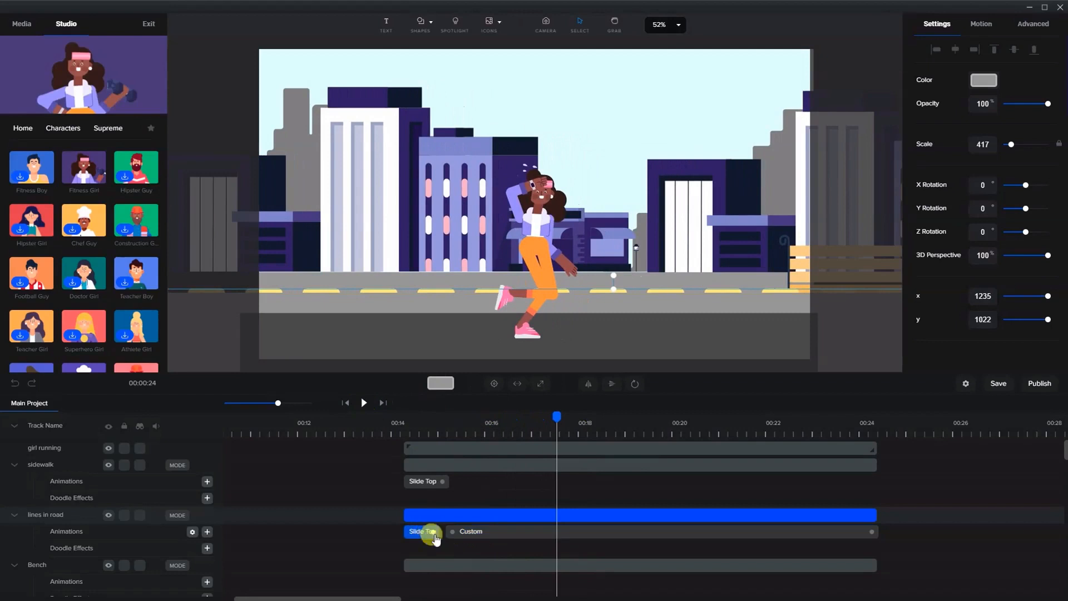
click(457, 535)
drag(450, 537, 443, 537)
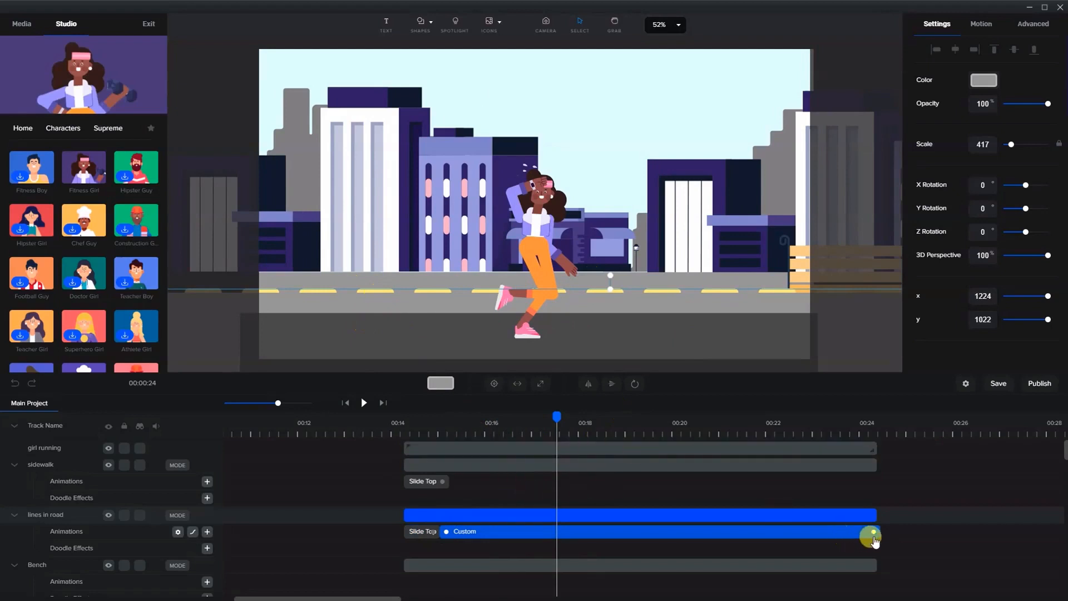
drag(872, 532, 829, 532)
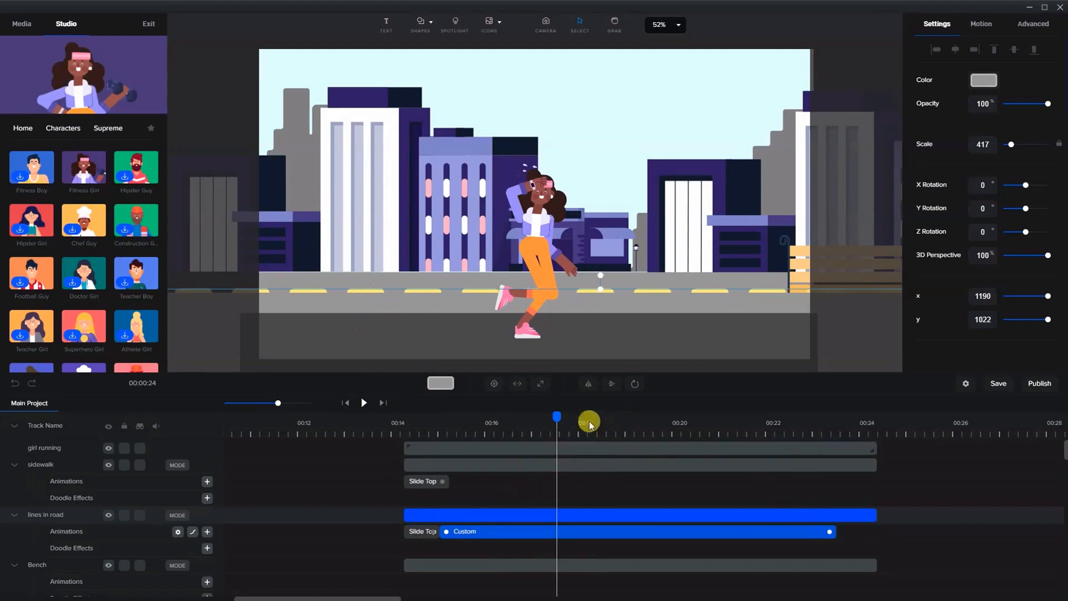
At about 00:24, shift the road lines further left to x 285
drag(556, 416, 863, 459)
click(864, 459)
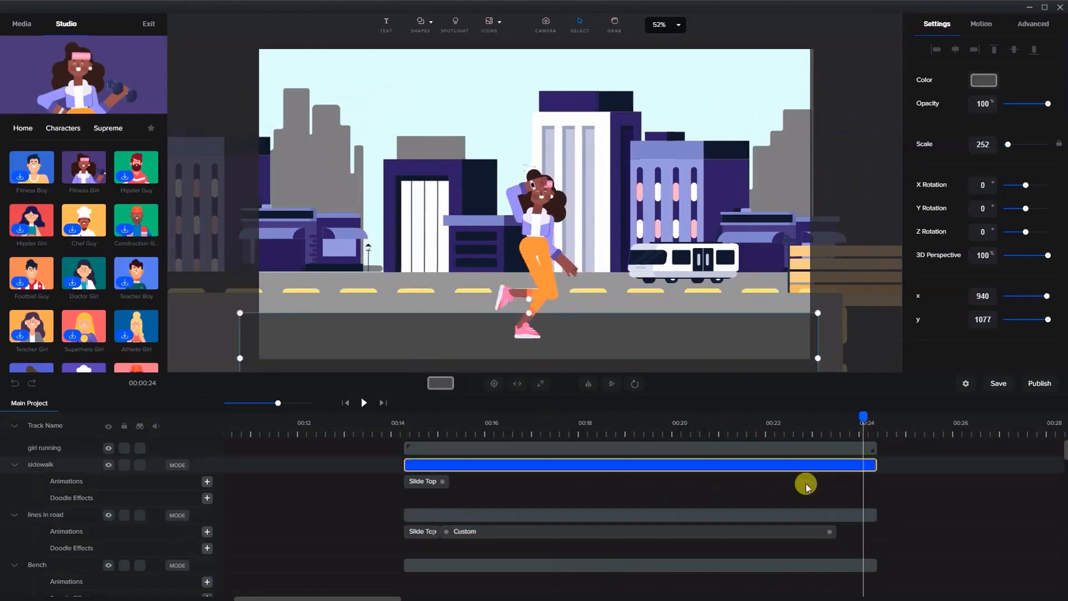
click(781, 516)
key(shift+Left)
key(shift+Left)
key(shift+Left)
key(shift+Left)
key(shift+Left)
key(shift+Left)
key(shift+Left)
key(shift+Left)
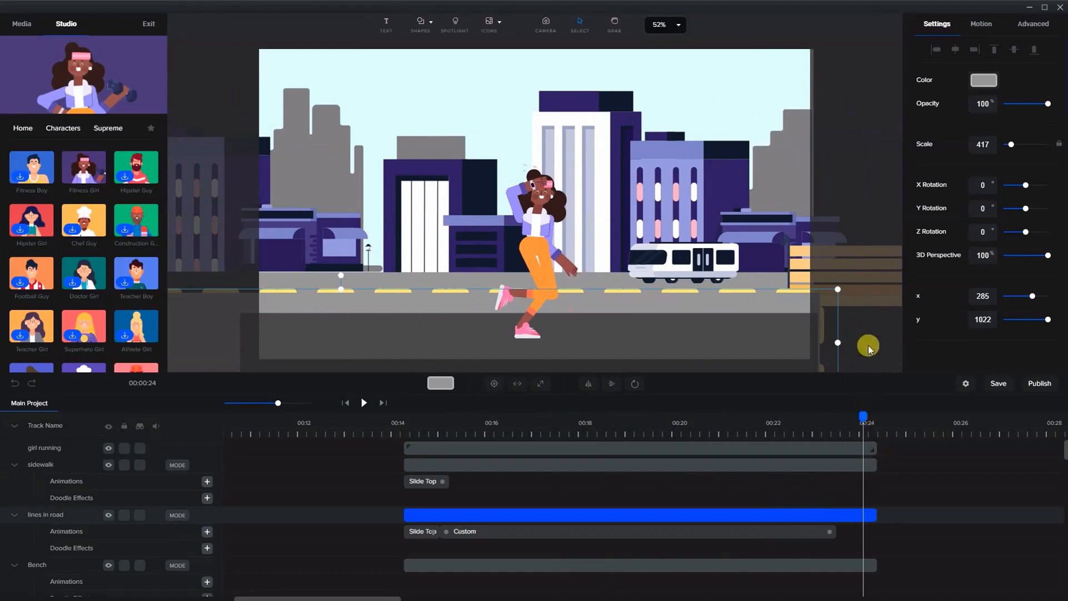
Stretch the road lines to the right to a scale of 516 and shift them left to x -94
scroll(839, 343, down, 5)
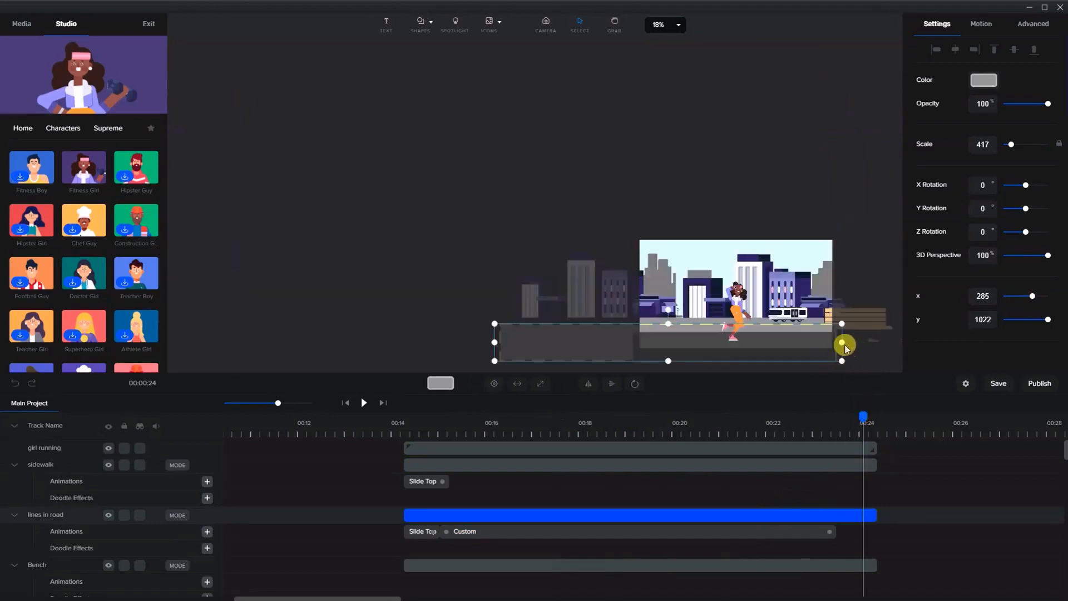
drag(841, 344, 935, 333)
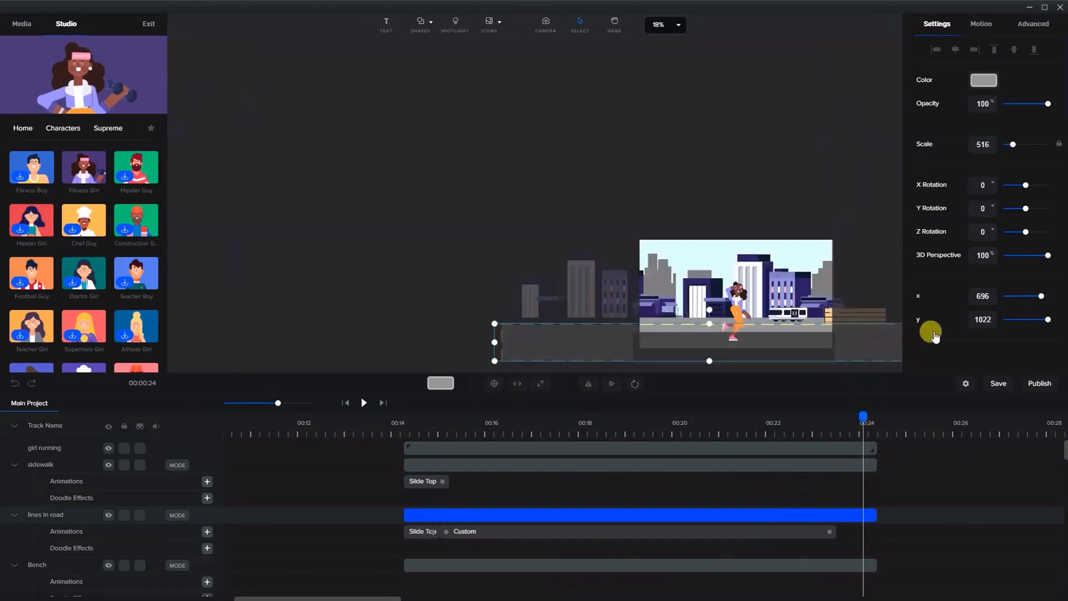
key(shift+Left)
key(shift+Left)
key(shift+Left)
key(shift+Left)
key(shift+Left)
key(shift+Left)
key(shift+Left)
key(shift+Left)
key(shift+Left)
key(shift+Left)
key(shift+Left)
key(shift+Left)
key(shift+Left)
key(shift+Left)
key(shift+Left)
key(shift+Left)
key(shift+Left)
key(shift+Left)
key(shift+Left)
key(shift+Left)
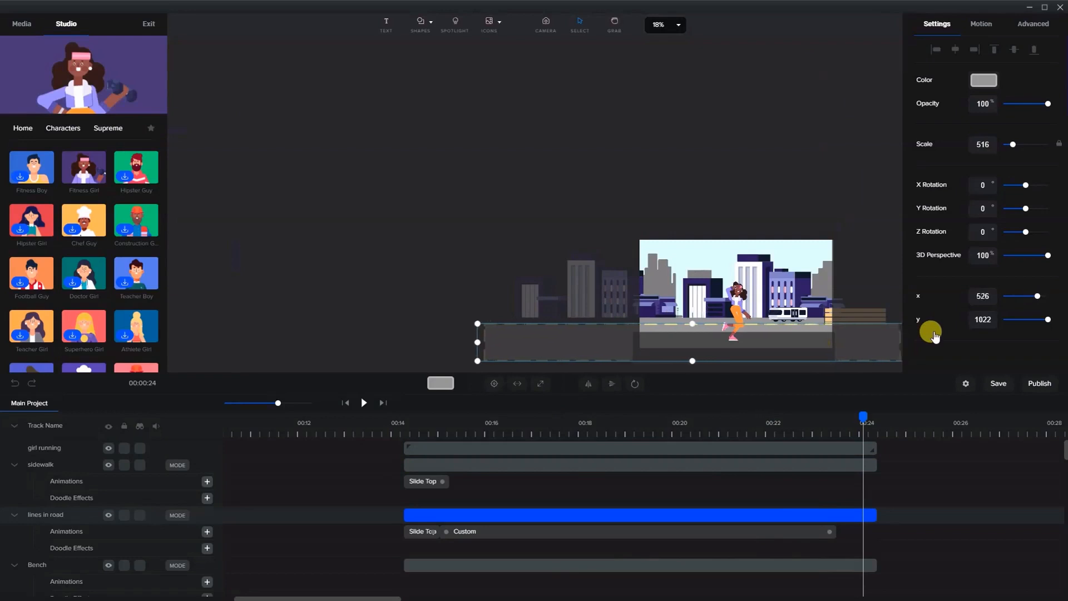
key(shift+Left)
key(shift+Left)
key(shift+Left)
key(shift+Left)
key(shift+Left)
key(shift+Left)
key(shift+Left)
key(shift+Left)
key(shift+Left)
key(shift+Left)
key(shift+Left)
key(shift+Left)
key(shift+Left)
key(shift+Left)
key(shift+Left)
key(shift+Left)
key(shift+Left)
key(shift+Left)
key(shift+Left)
key(shift+Left)
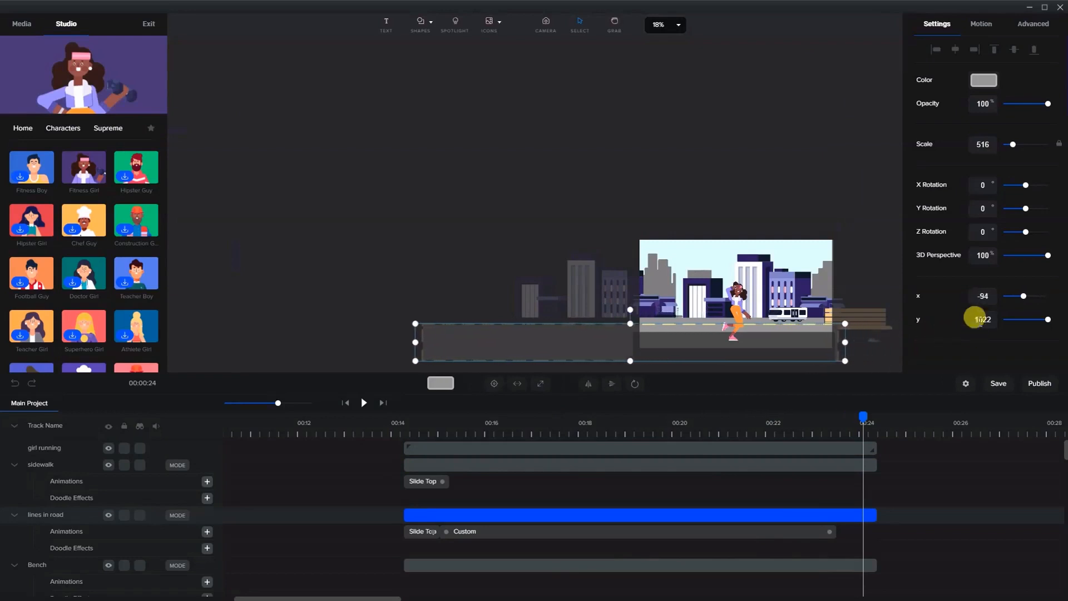
Extend the end of the road lines' custom animation to about 00:24 and play the scene from about 00:15
click(829, 532)
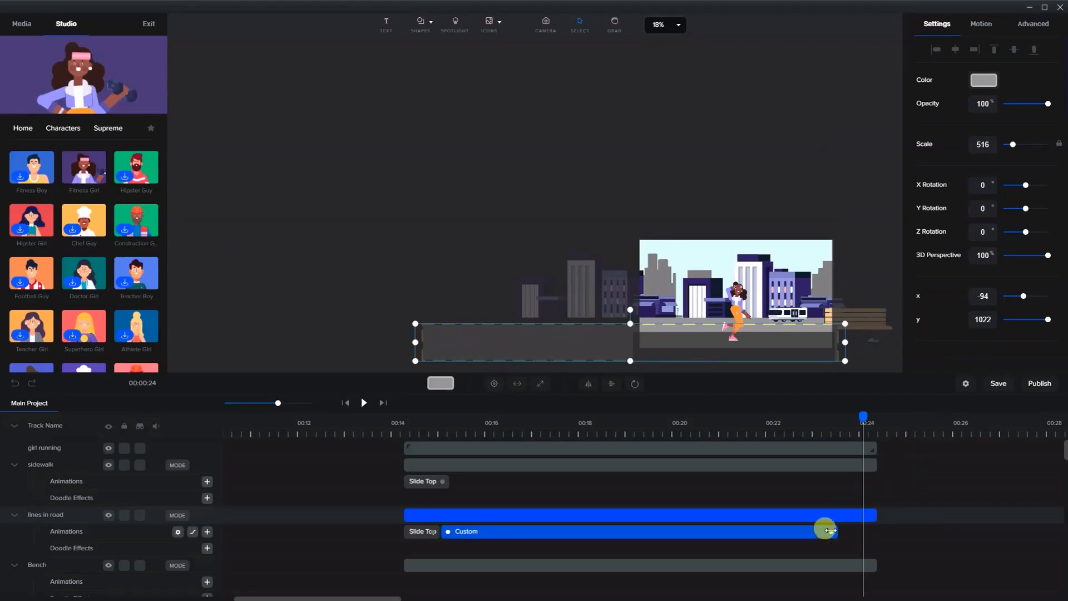
drag(834, 533, 866, 531)
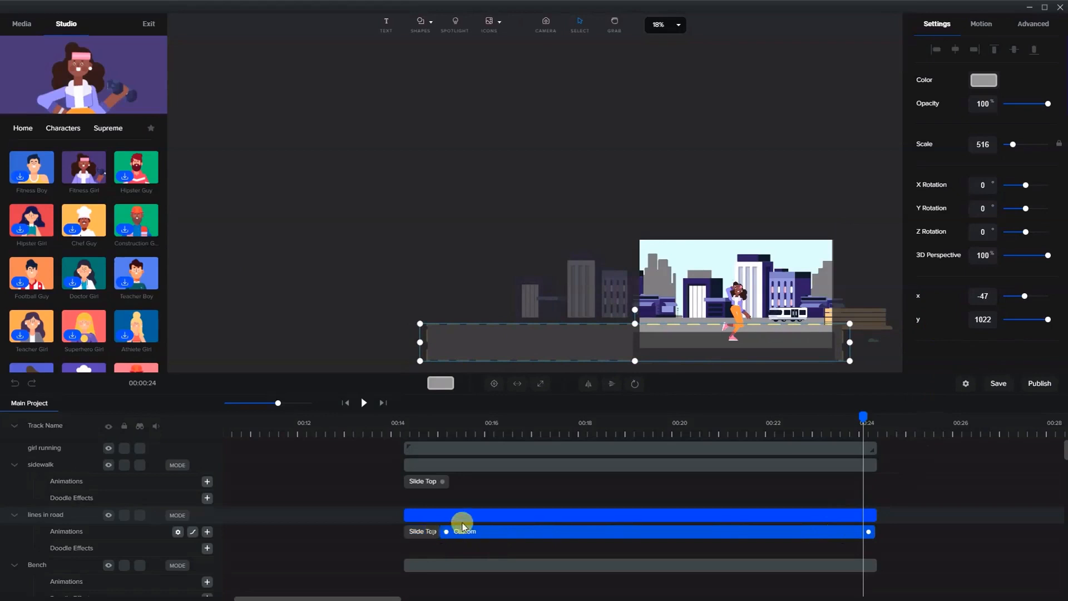
click(426, 425)
click(365, 402)
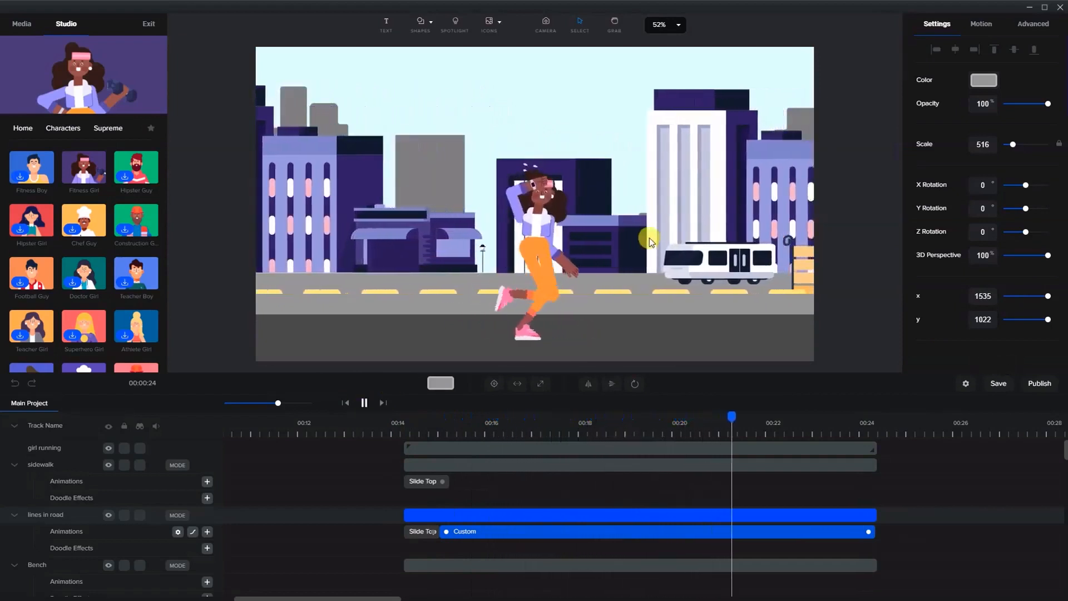
Select the Slide Left animation on the BUS track and scrub between about 00:15 and 00:20 to examine the tram's entrance
click(702, 266)
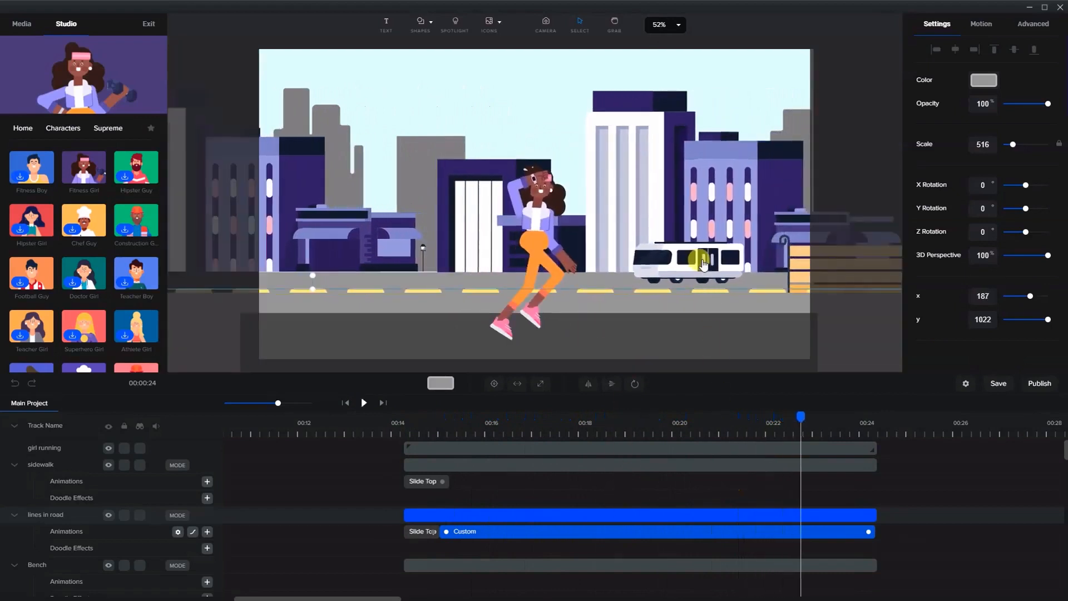
scroll(790, 506, down, 3)
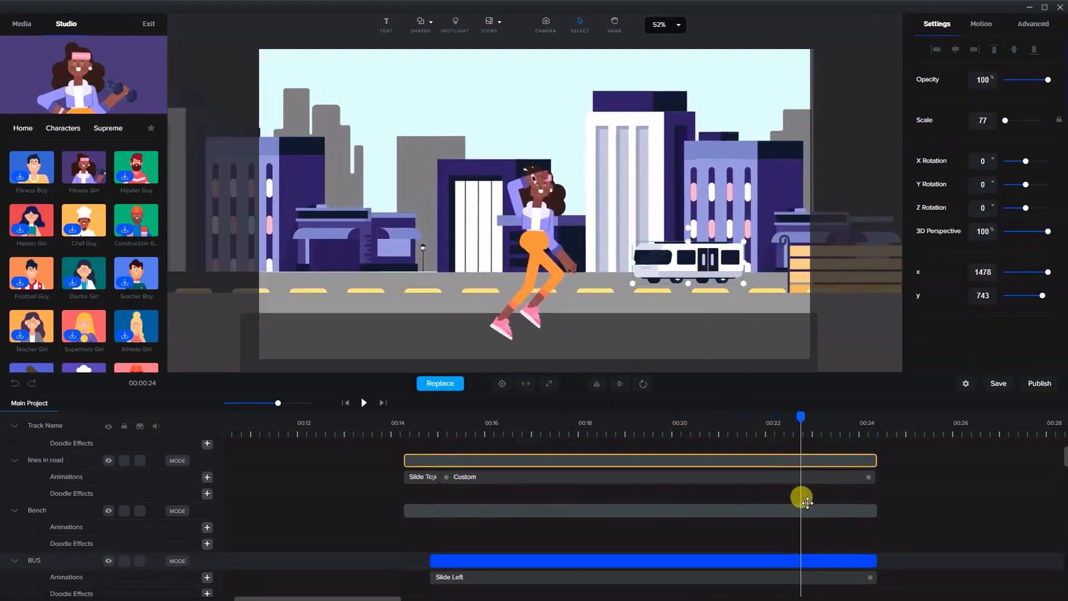
click(464, 523)
click(132, 492)
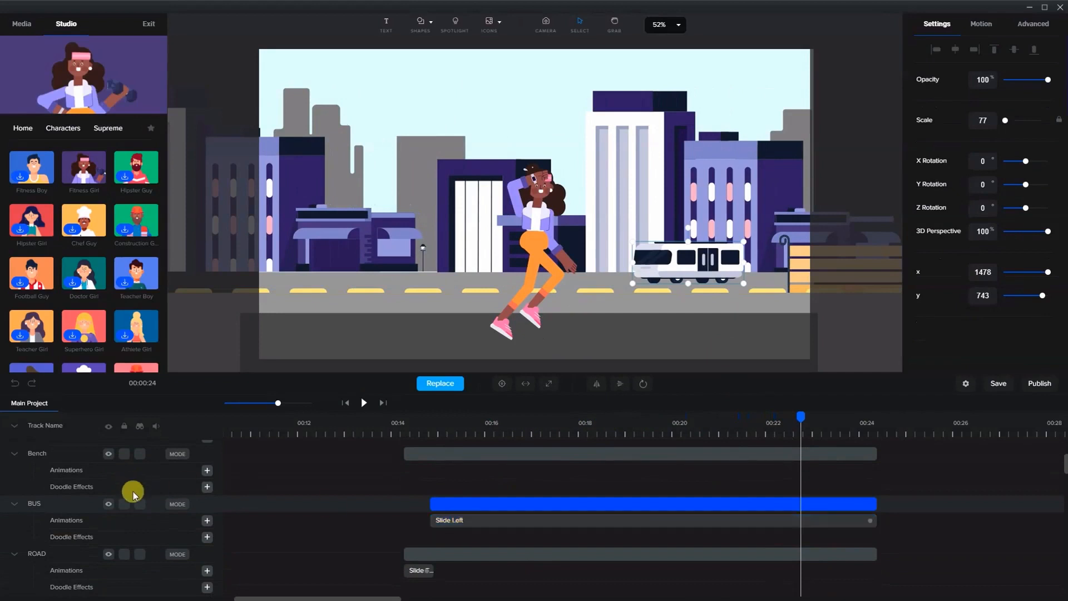
click(462, 523)
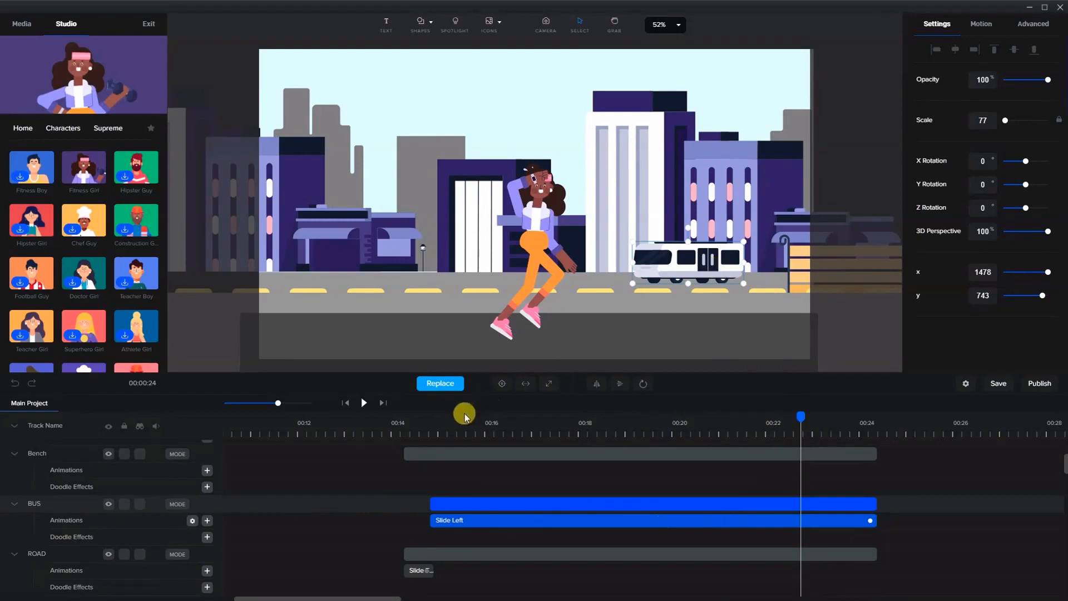
click(432, 426)
drag(431, 414, 668, 469)
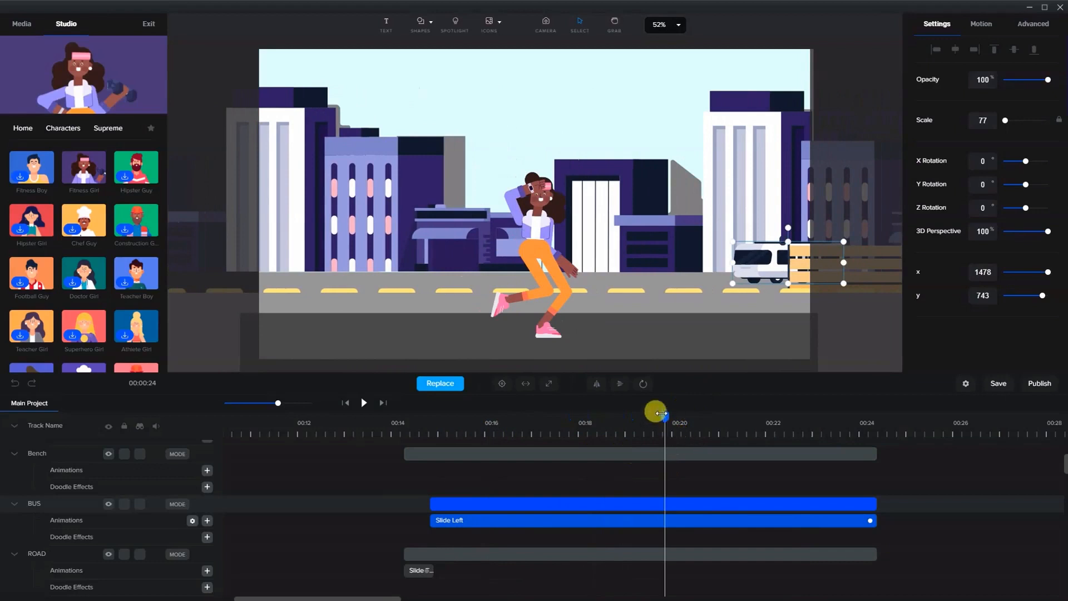
drag(653, 413, 436, 441)
With the timeline at about 00:15, set the tram's x to 0, and move it left to x -1057, y 731, just outside the scene's right edge
scroll(706, 266, down, 5)
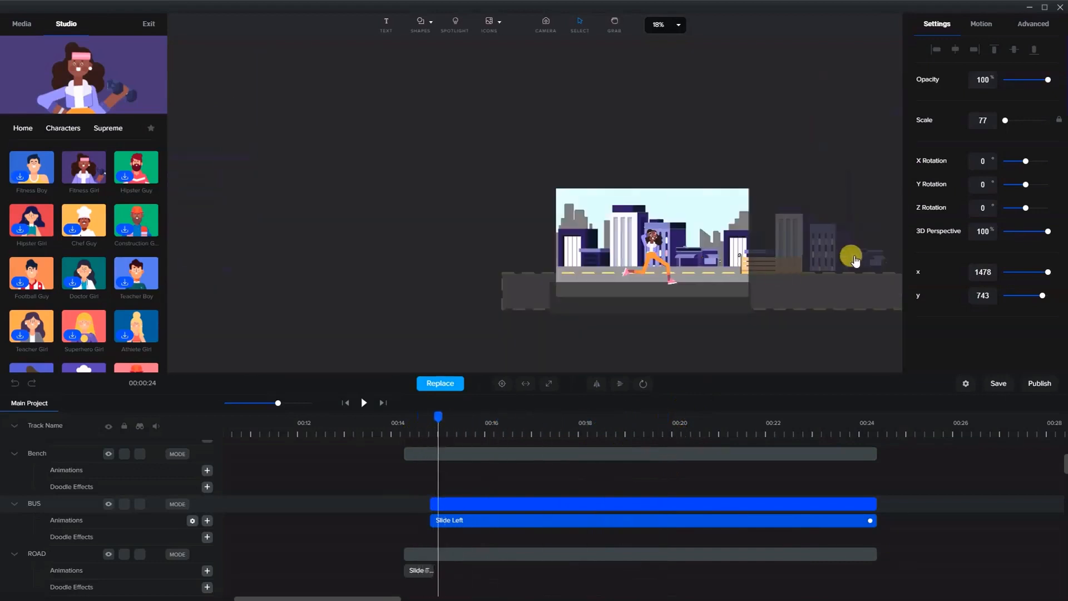
click(880, 268)
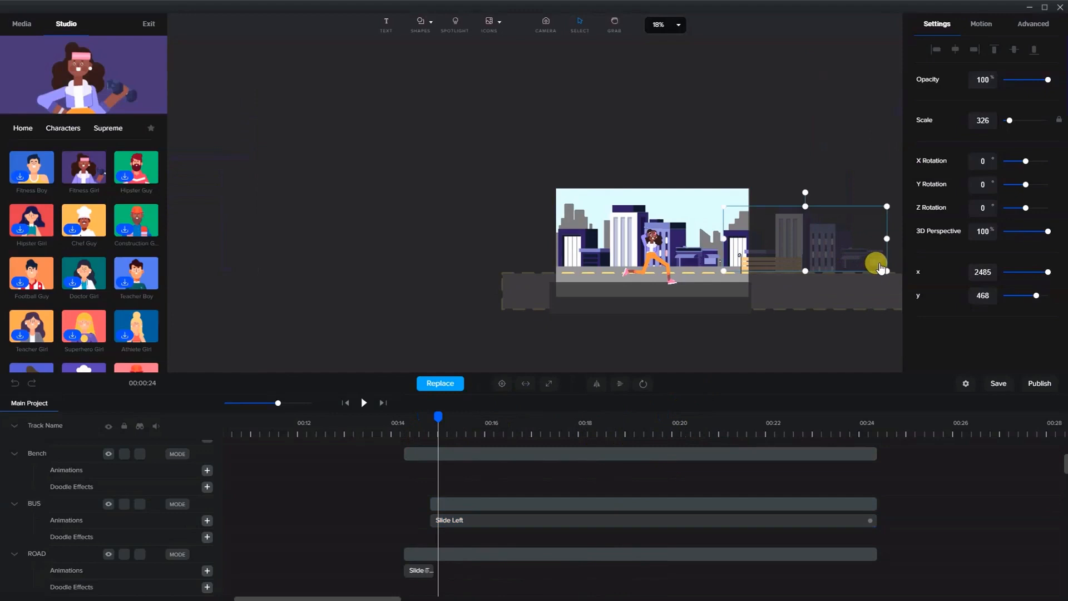
click(573, 498)
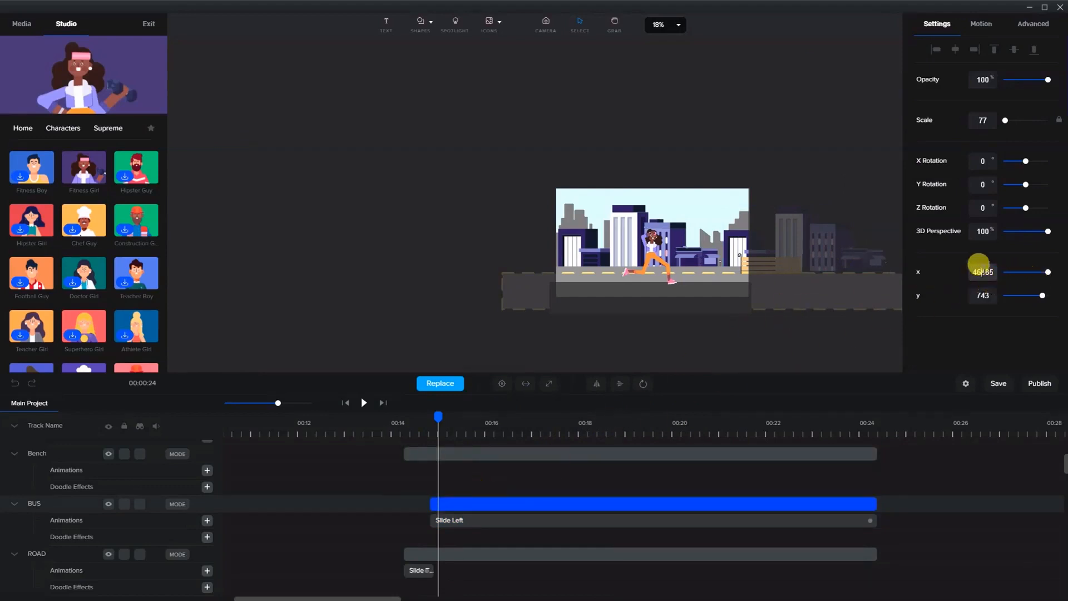
text(0)
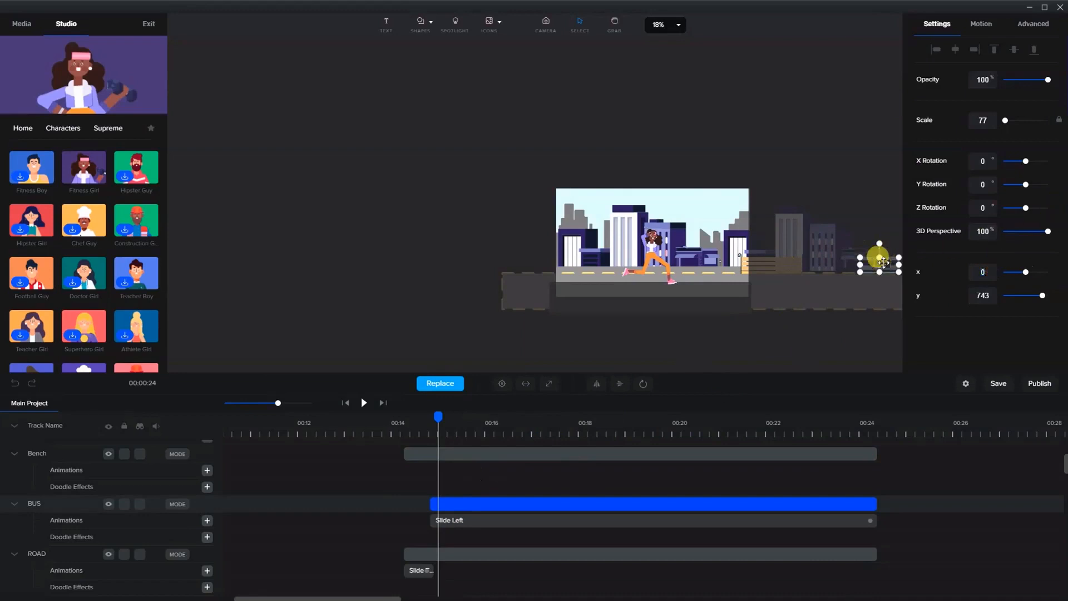
drag(885, 267, 777, 258)
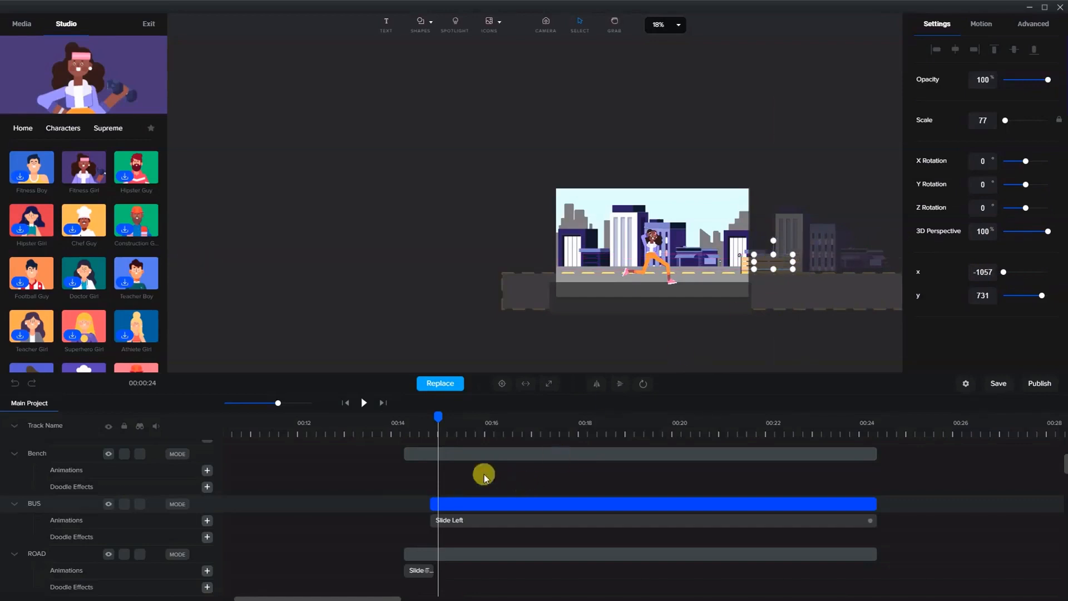
Scrub the scene between about 00:15 and 00:17 and play it from about 00:15 to examine the tram's slide
drag(438, 416, 547, 431)
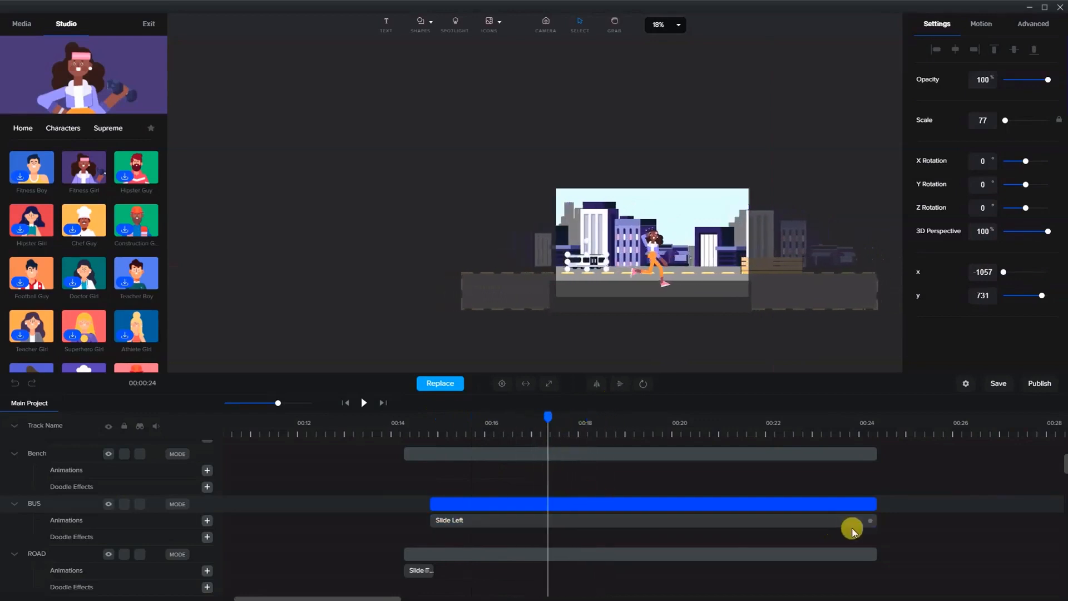
click(425, 435)
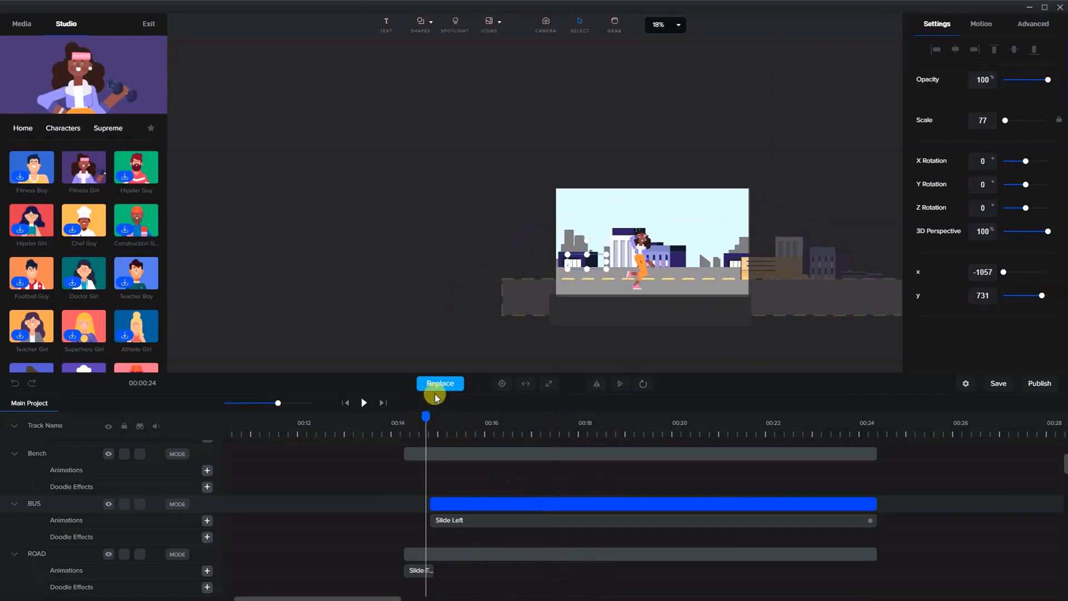
key(ctrl+0)
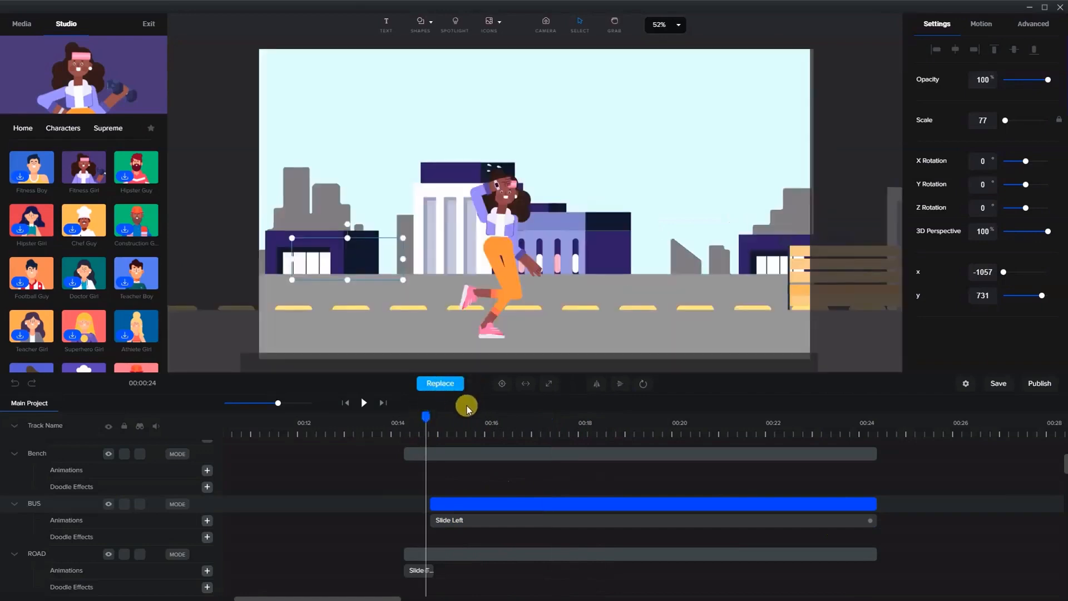
click(364, 402)
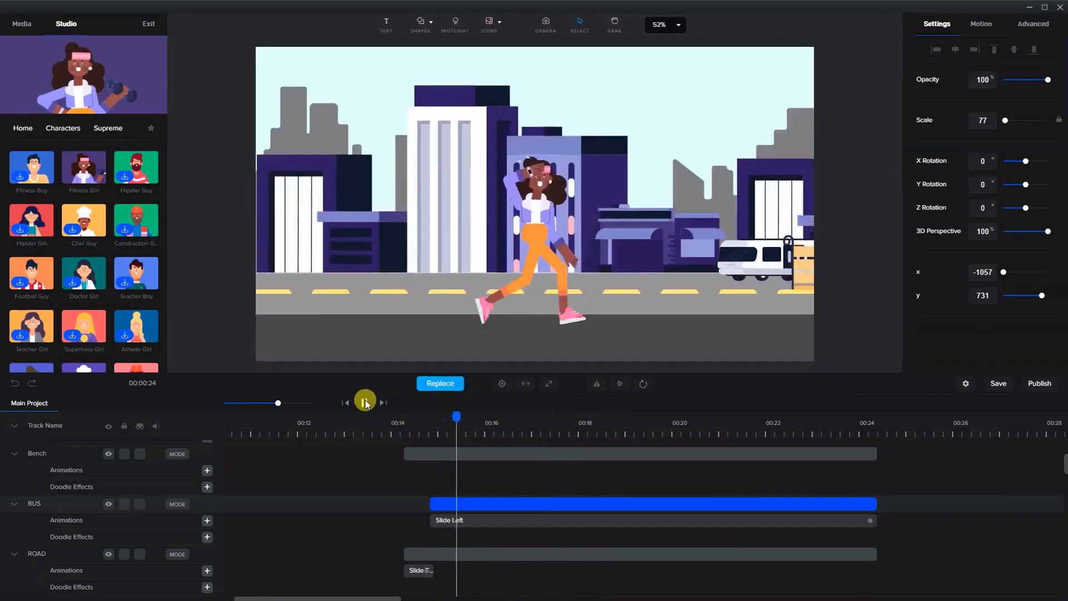
click(365, 402)
Replace the Slide Left animation on the BUS track with a custom Position animation using Linear easing for Both
click(442, 521)
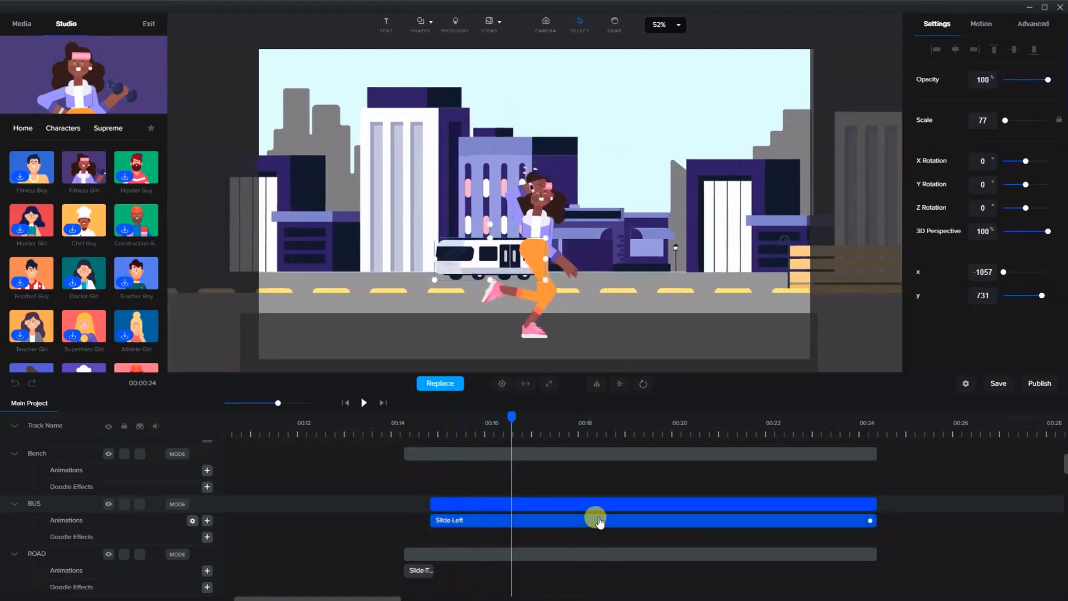
key(Delete)
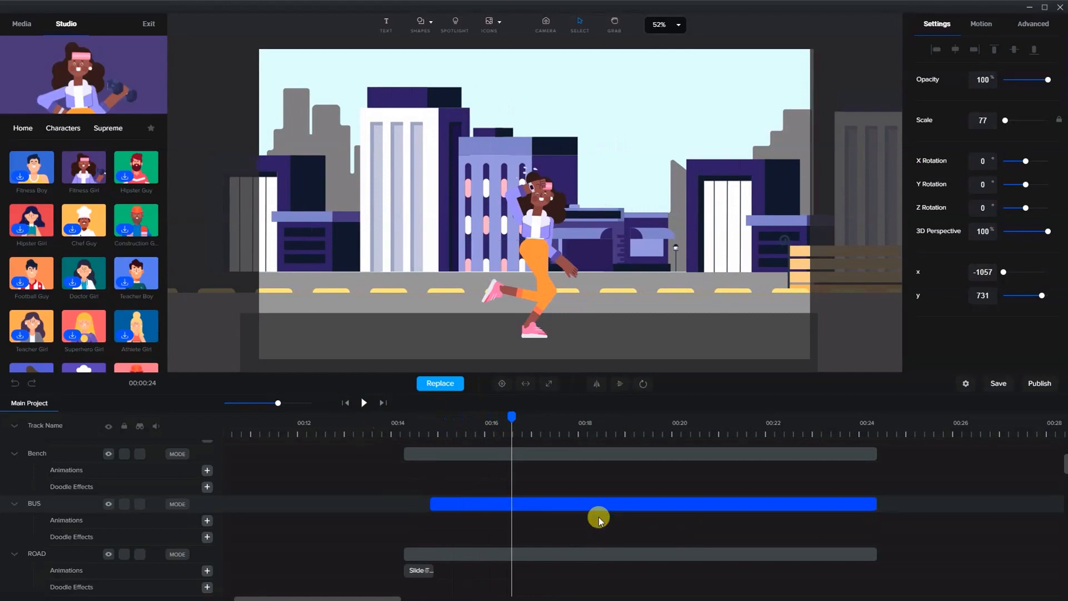
click(206, 520)
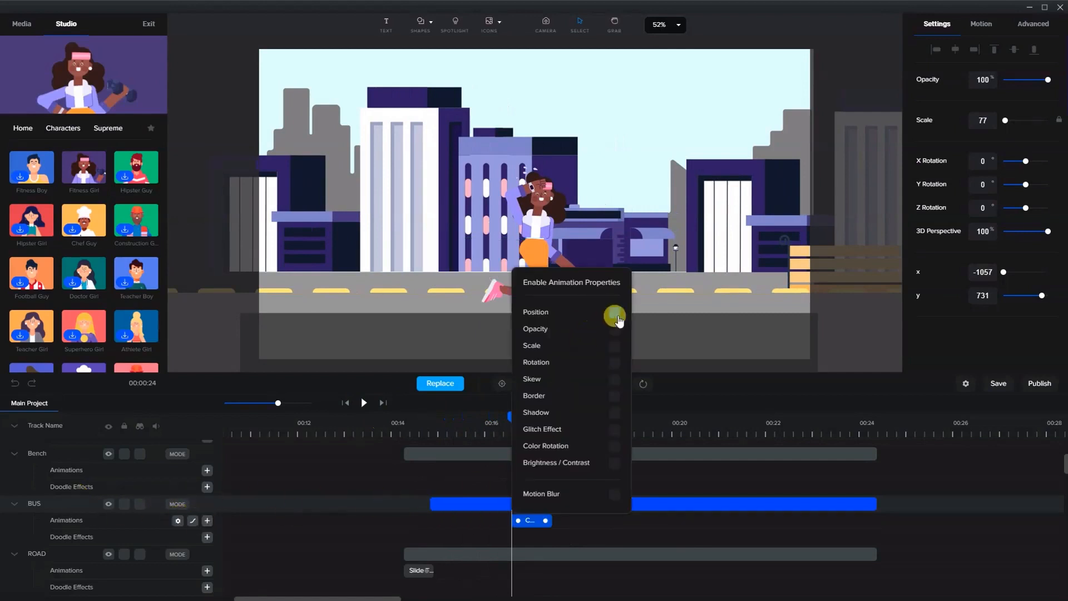
right_click(526, 520)
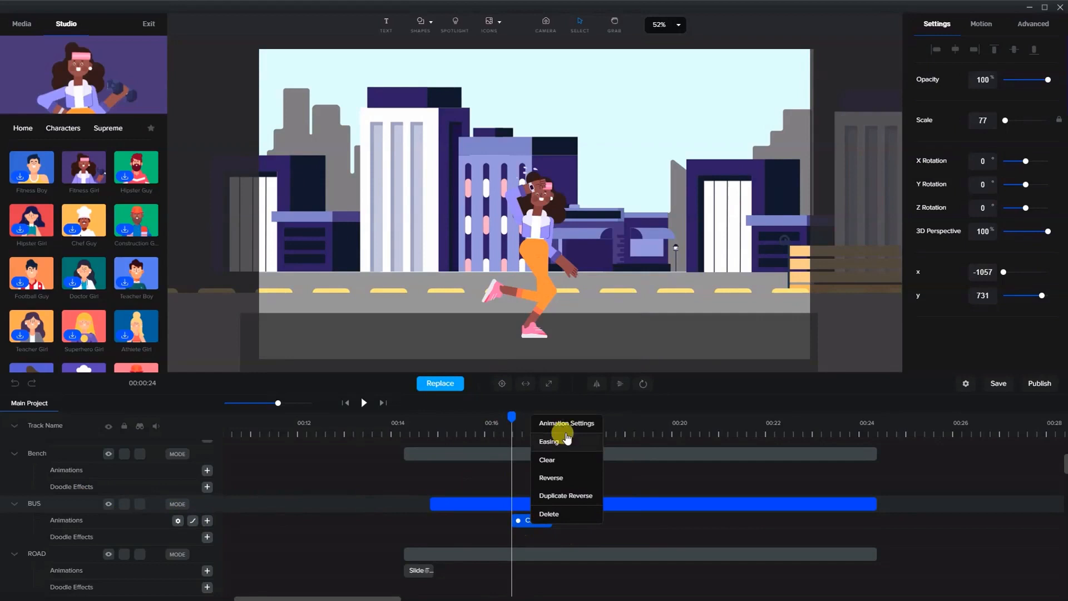
click(556, 448)
click(681, 275)
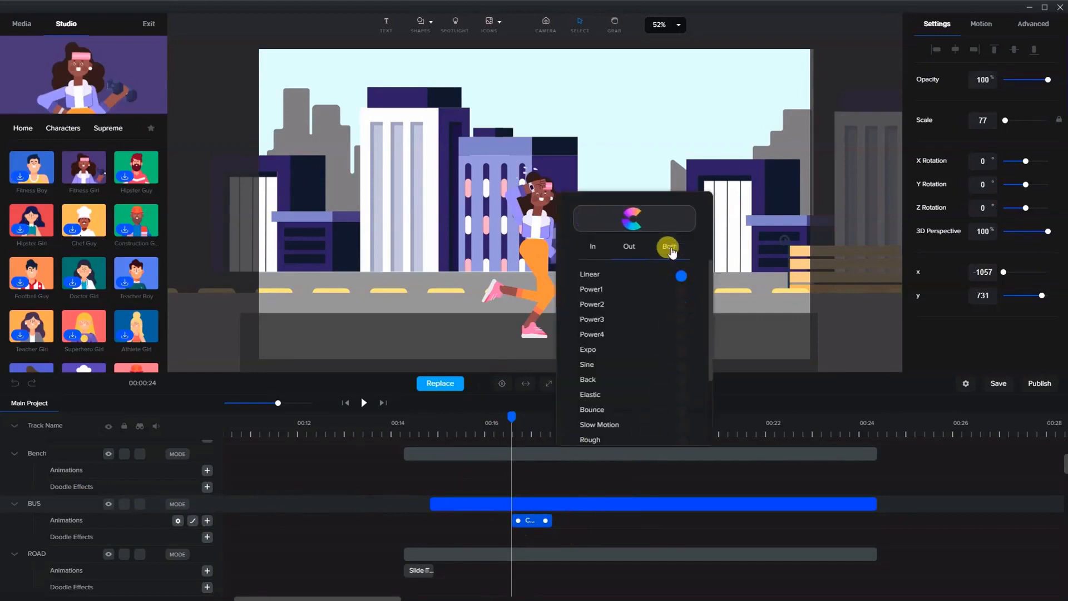
click(669, 248)
drag(528, 522, 527, 518)
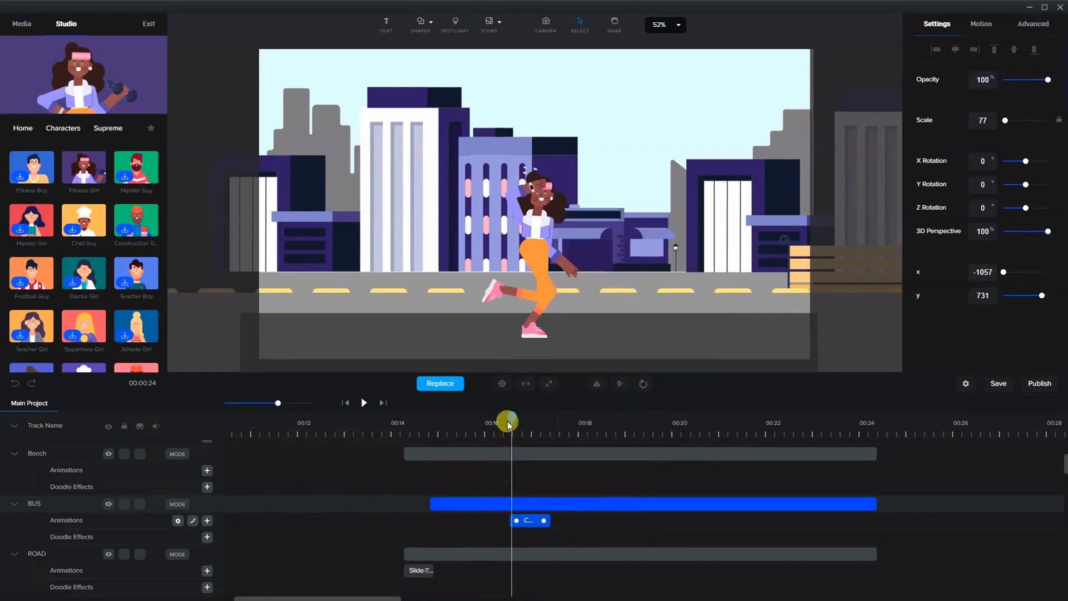
Set the tram's position to x 2226, y 731 before the custom animation and to x -1074, y 775 after it
drag(504, 416, 495, 416)
scroll(625, 261, down, 5)
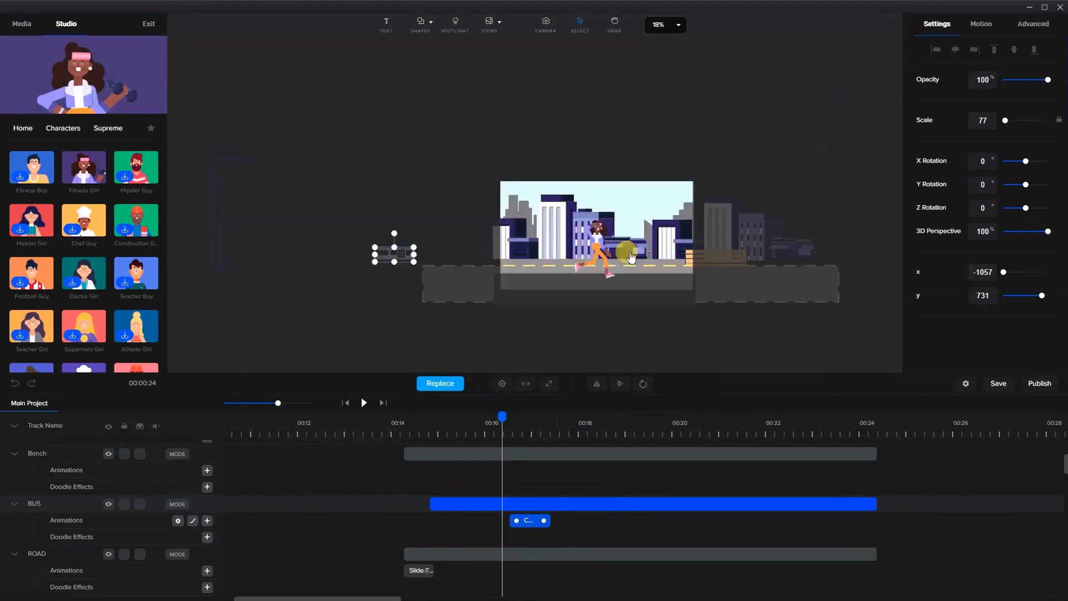
drag(402, 260, 729, 253)
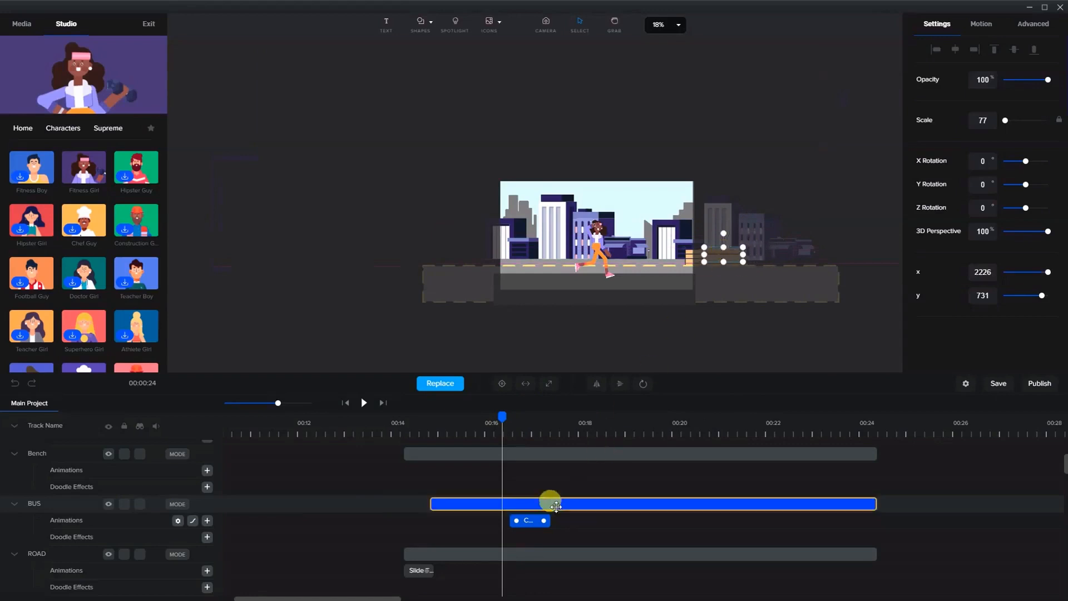
drag(499, 413, 589, 417)
drag(404, 261, 479, 257)
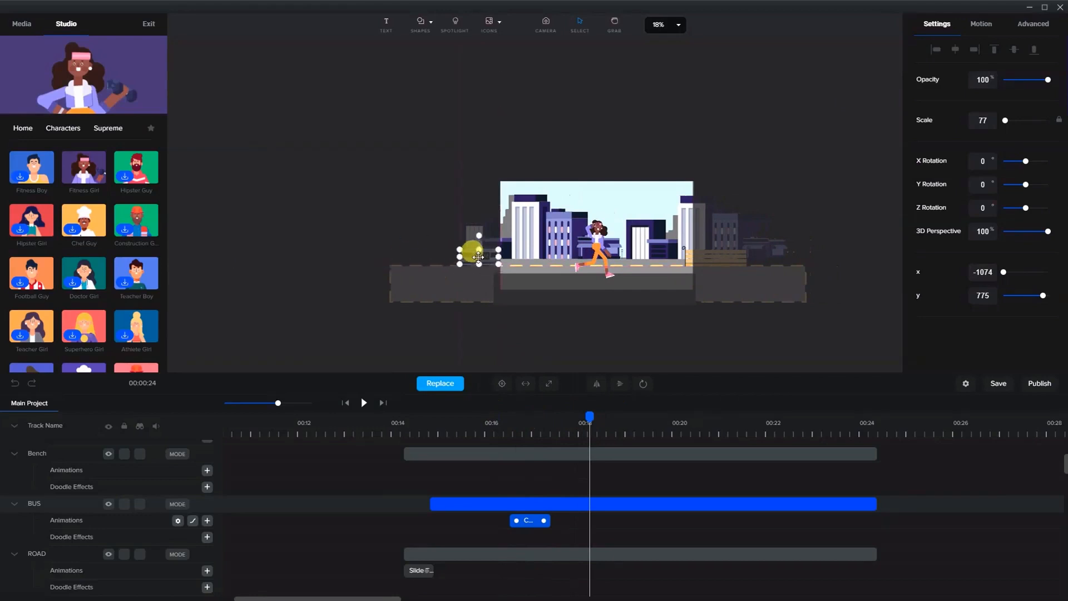
click(612, 424)
mouse_move(522, 418)
mouse_down()
mouse_move(481, 418)
mouse_move(529, 428)
mouse_up()
Stretch the tram's custom animation from the start of its clip at about 00:15 to about 00:23
click(534, 520)
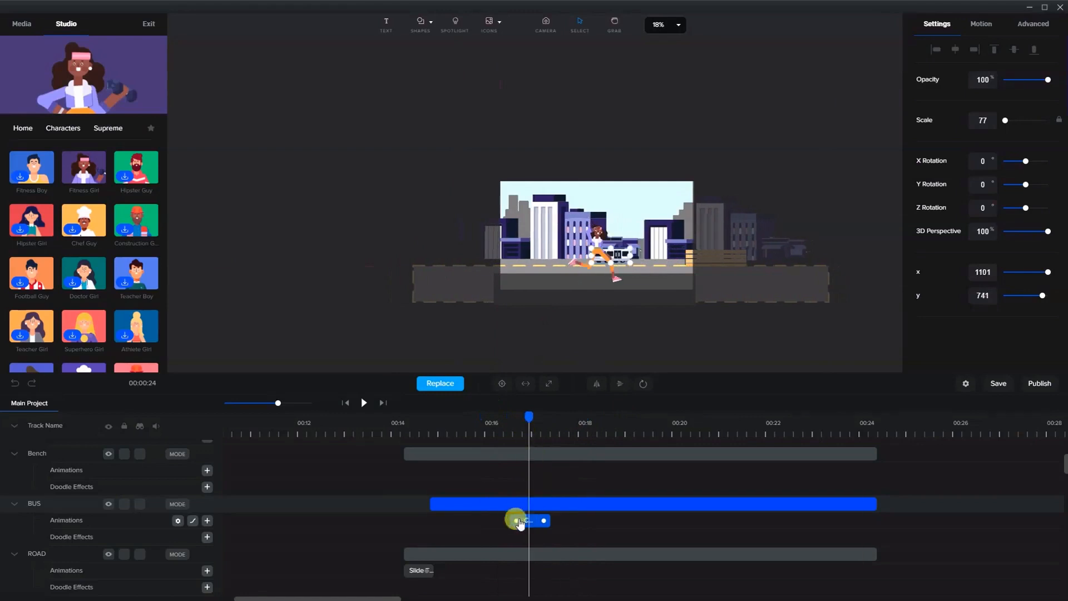
drag(515, 520, 439, 520)
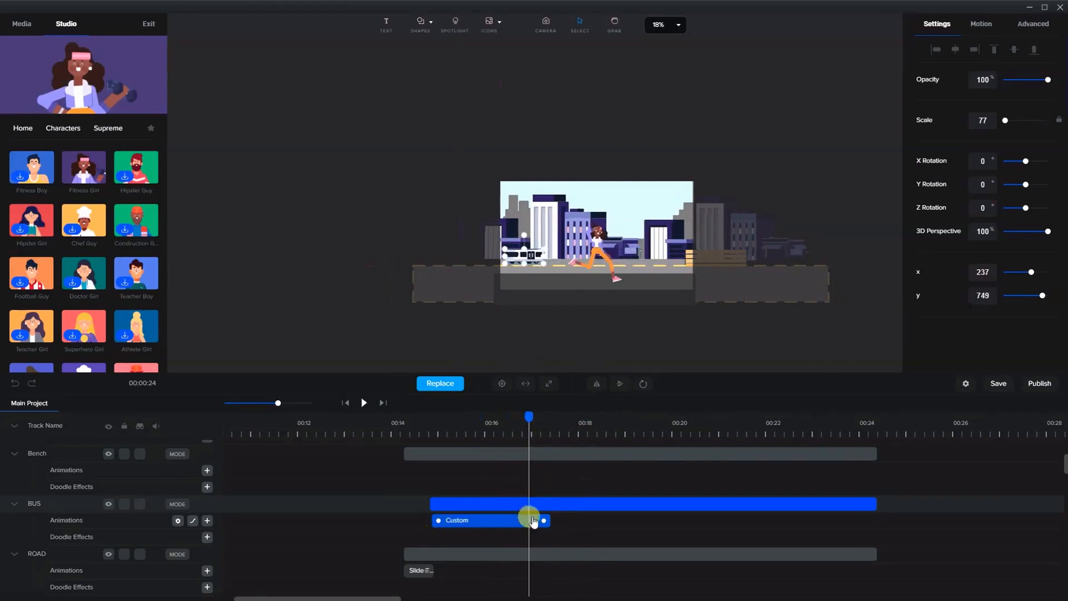
mouse_move(533, 521)
mouse_down()
mouse_move(548, 517)
mouse_move(521, 523)
mouse_up()
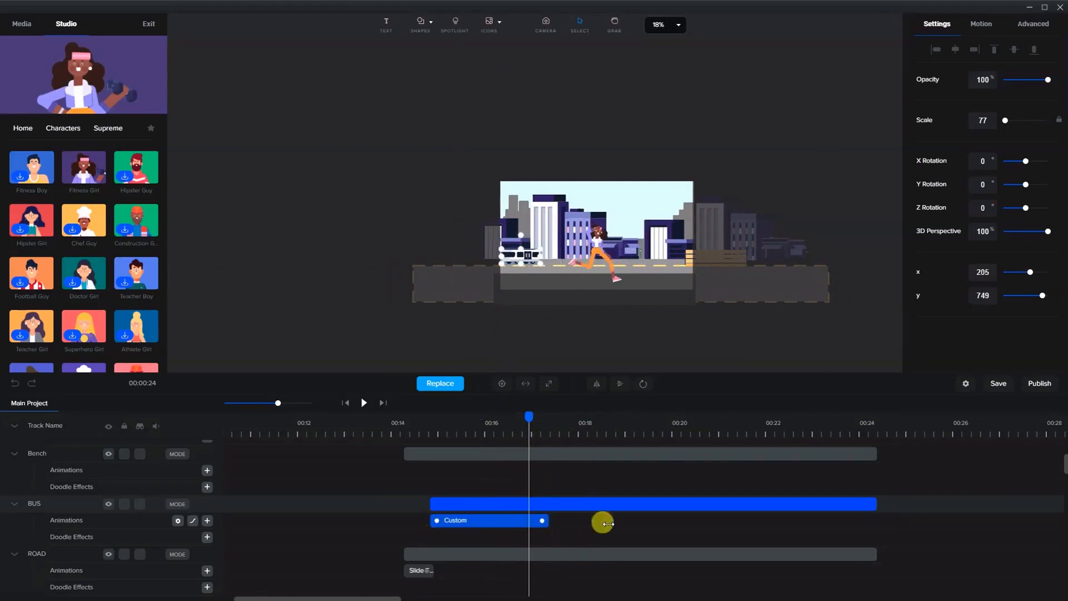
drag(603, 523, 825, 527)
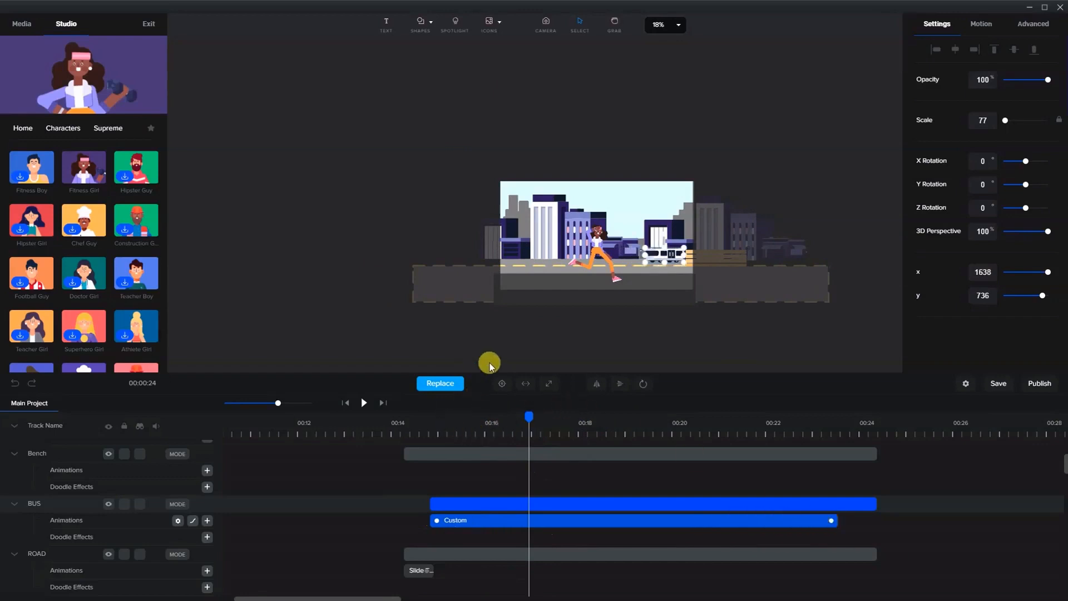
Play the scene from about 00:15 to examine the tram's motion, and nudge the front buildings down to y 457
key(ctrl+0)
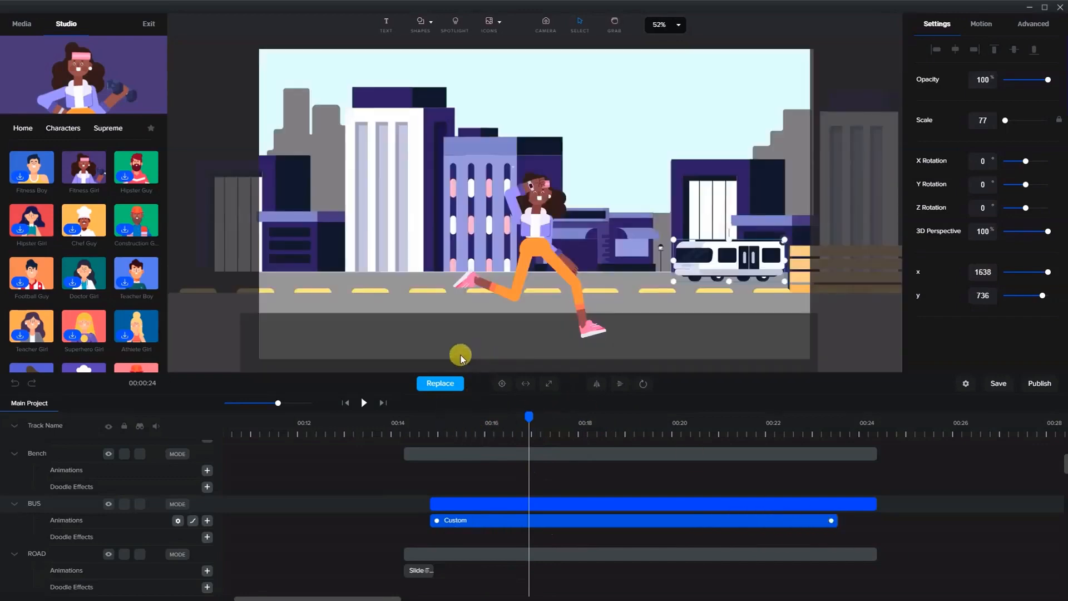
click(428, 432)
click(364, 403)
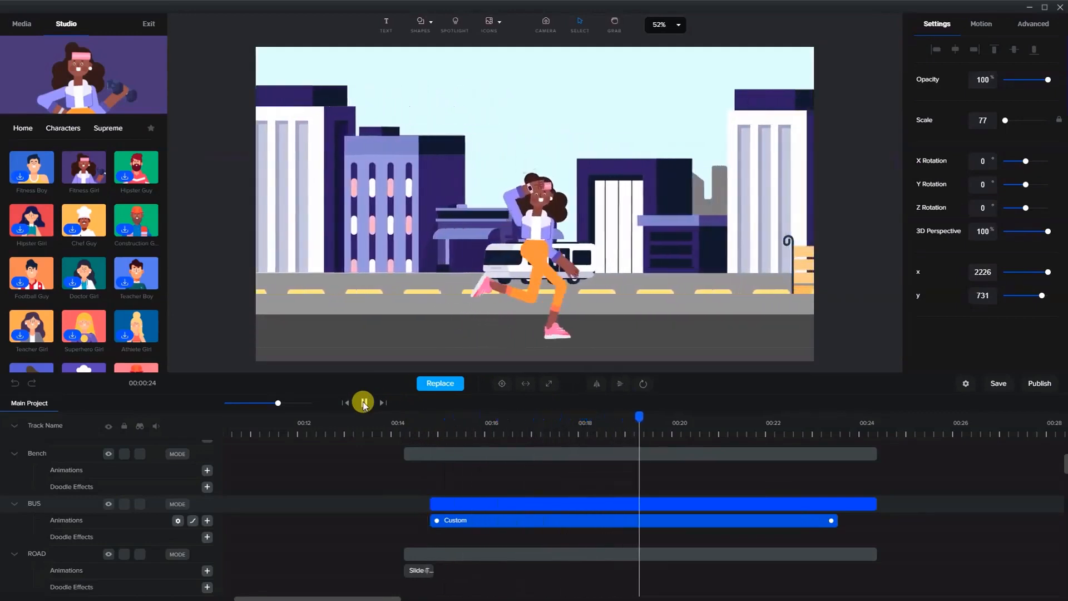
click(364, 402)
click(357, 218)
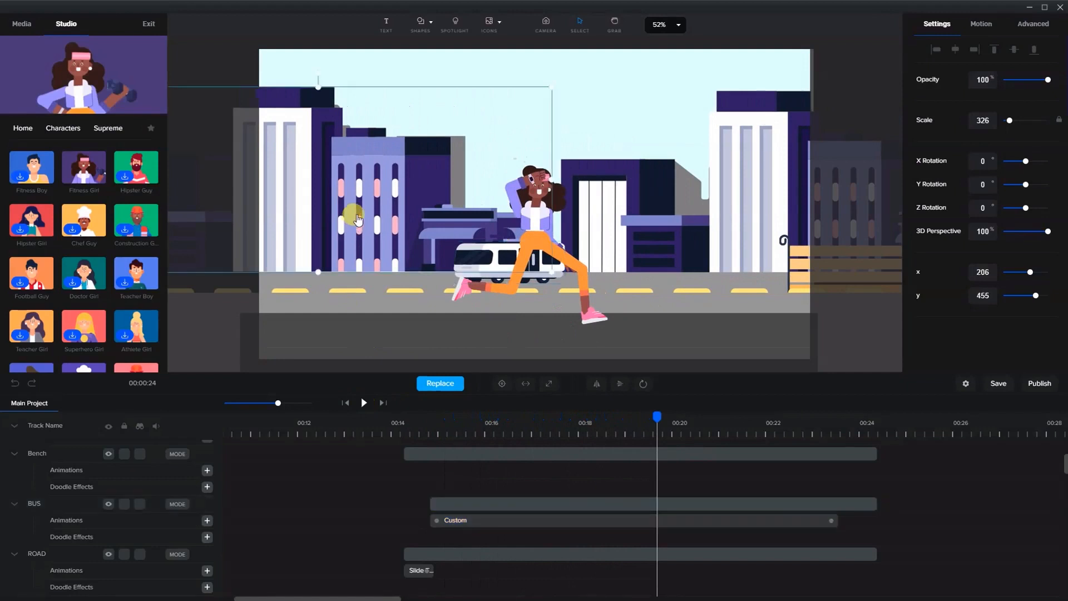
drag(358, 218, 358, 219)
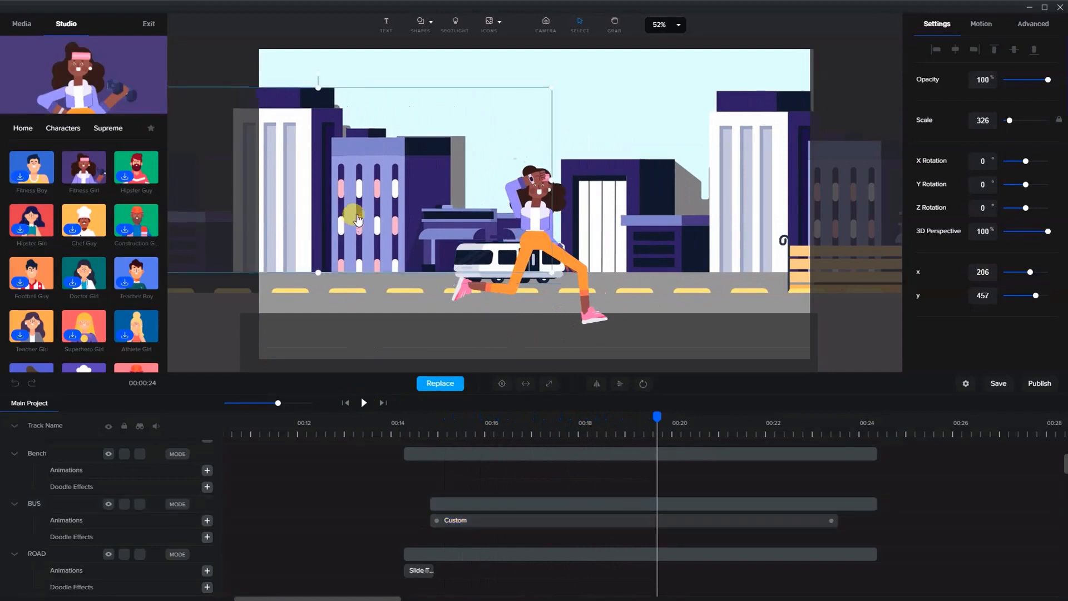
Select the bench and move its track above the sidewalk track, directly below the girl running track
click(799, 265)
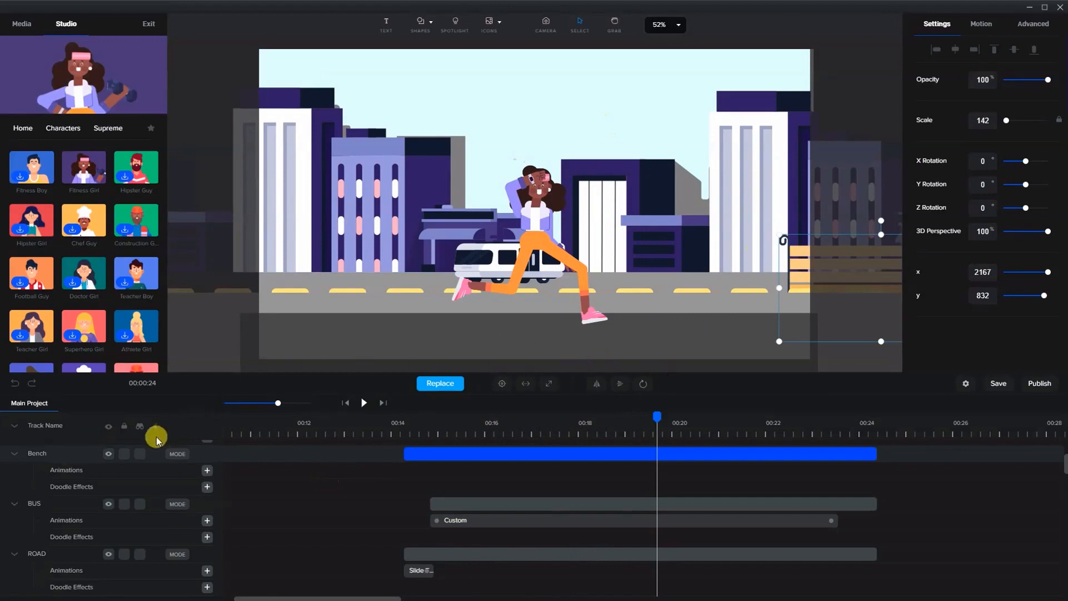
scroll(470, 500, up, 2)
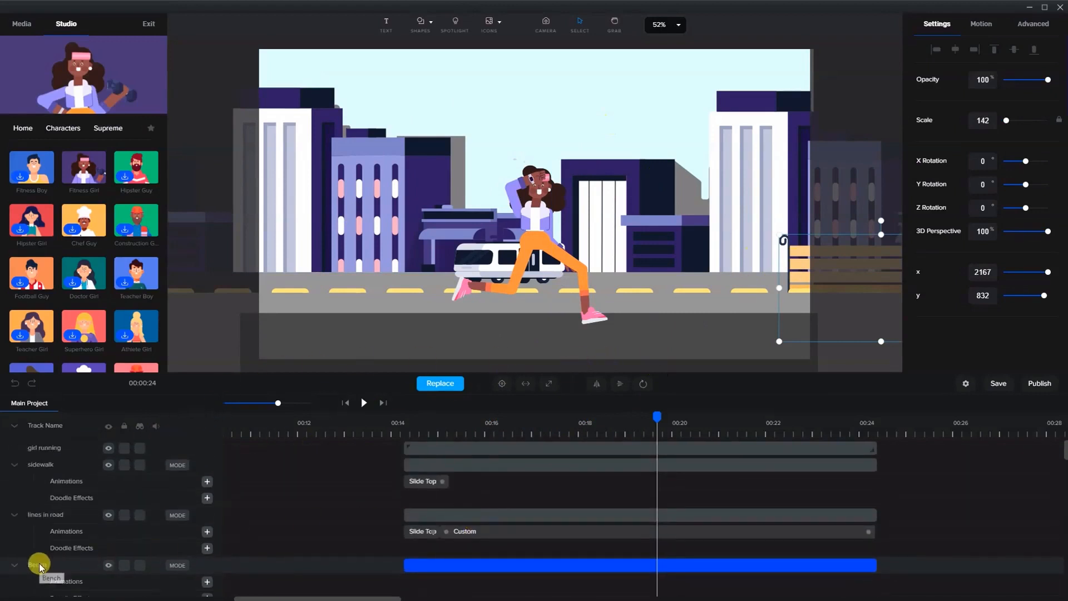
drag(39, 567, 77, 466)
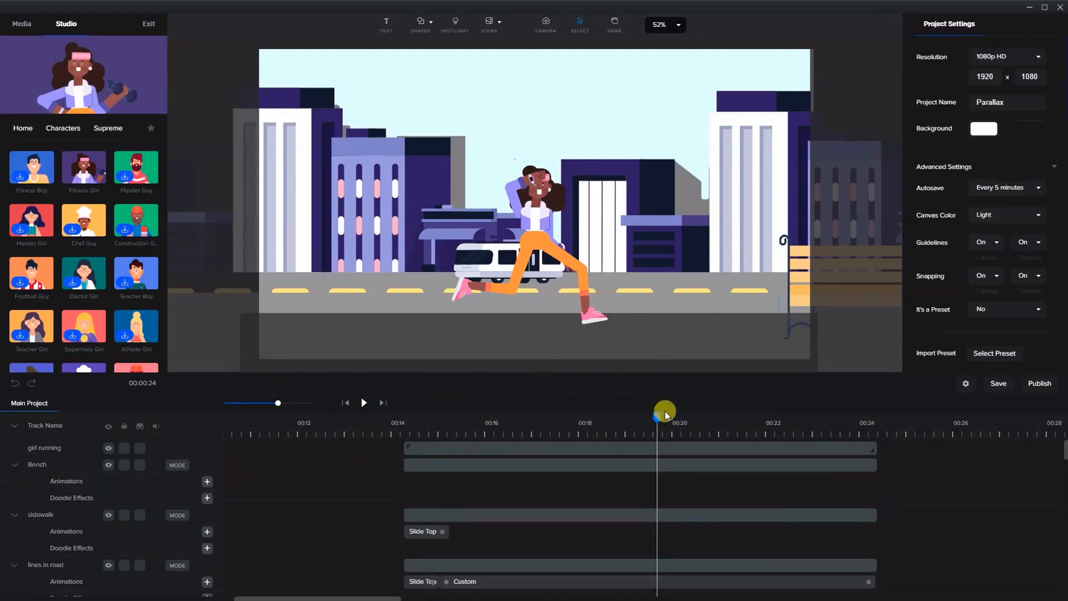
Trim the Bench clip at both ends to about four seconds and move it to start at about 00:15.5
drag(642, 423, 716, 409)
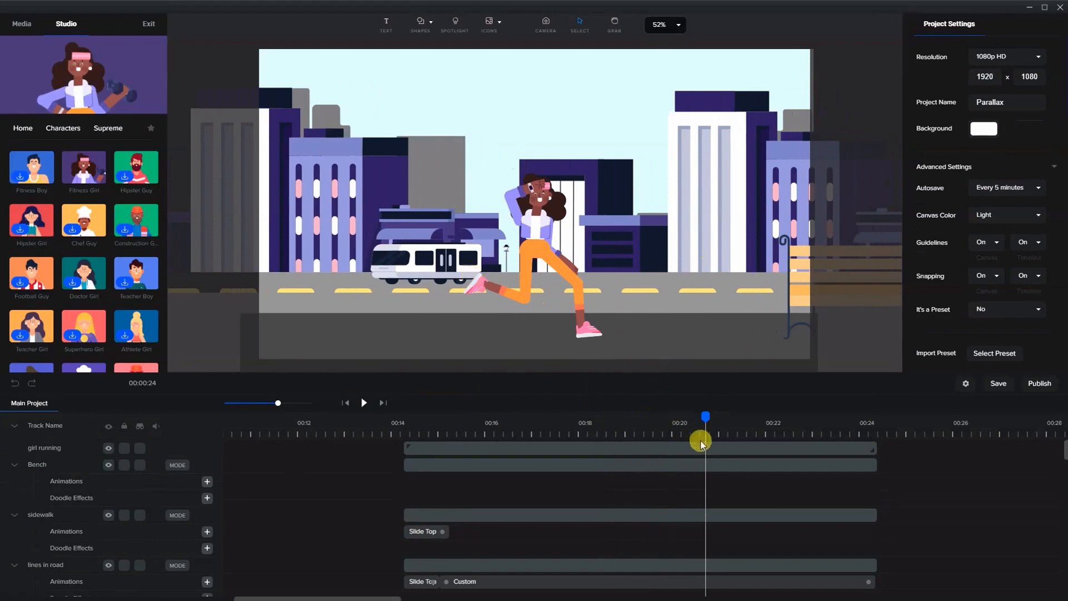
click(405, 464)
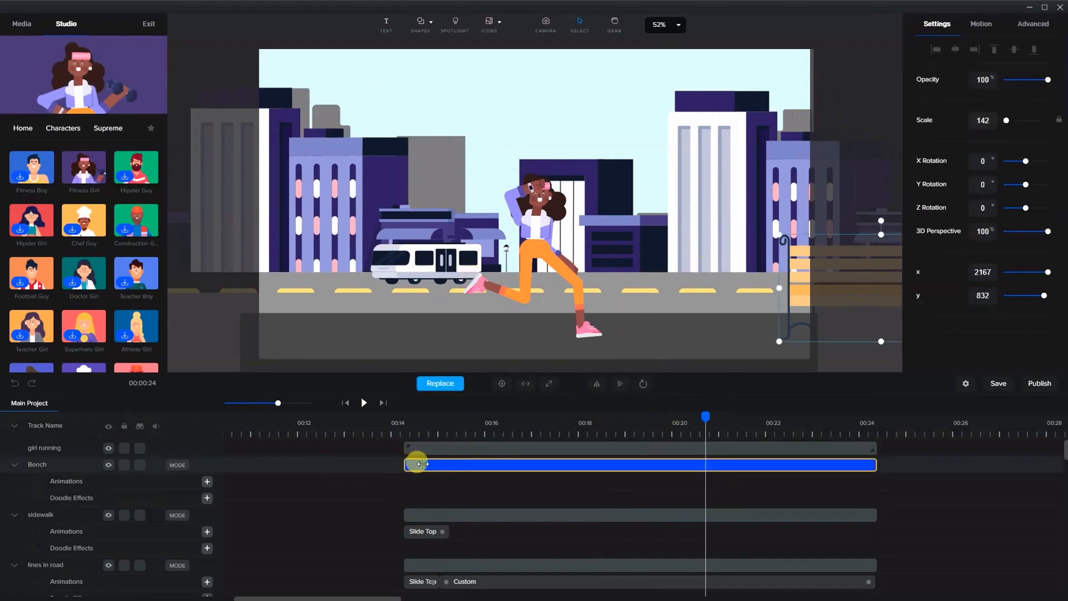
drag(422, 464, 550, 457)
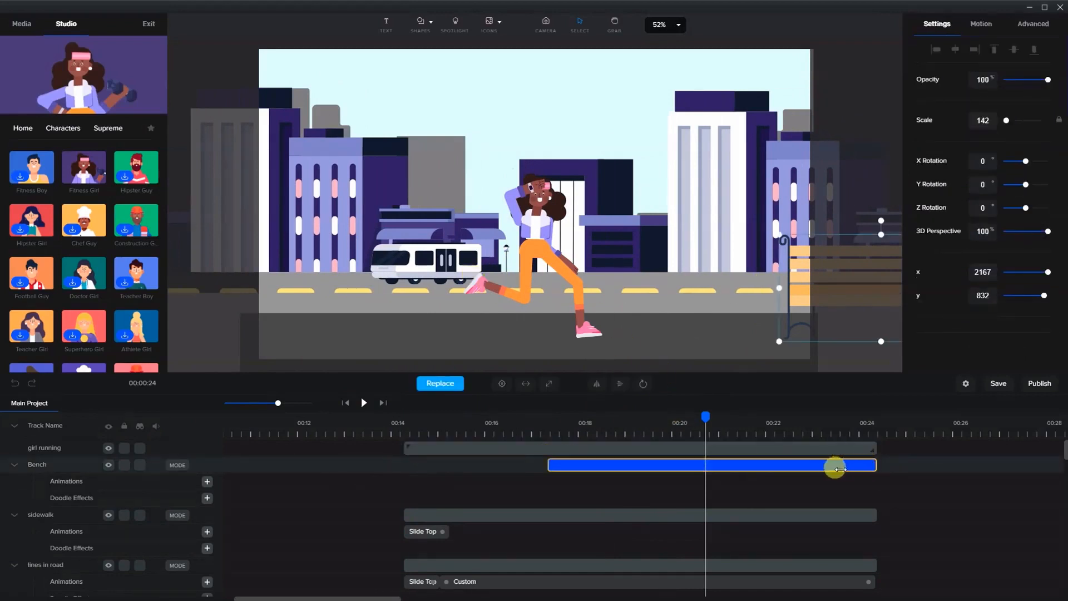
drag(836, 469, 739, 469)
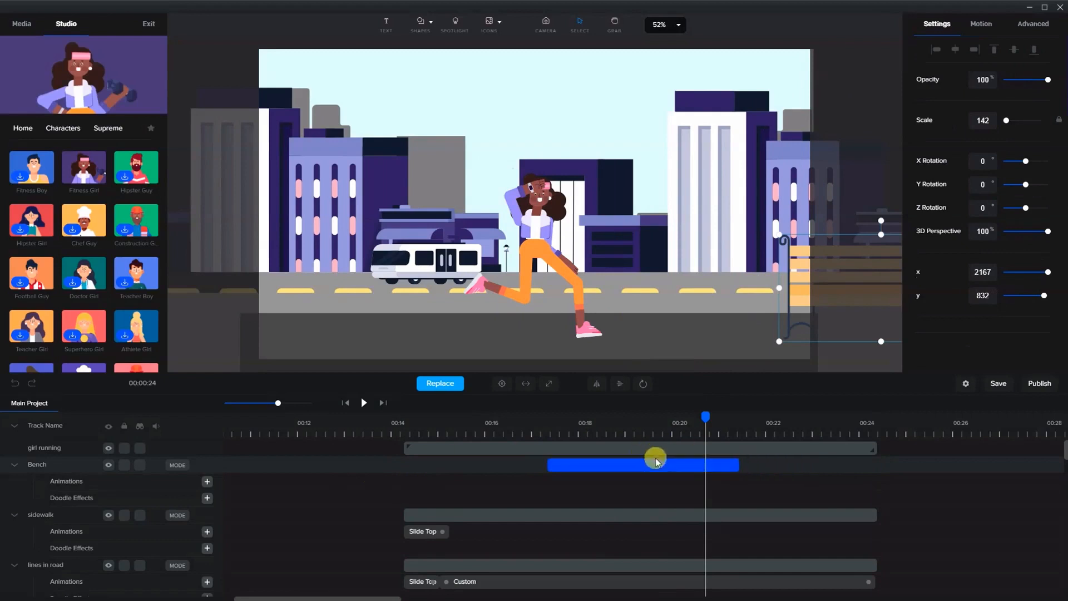
click(580, 460)
drag(606, 463, 529, 466)
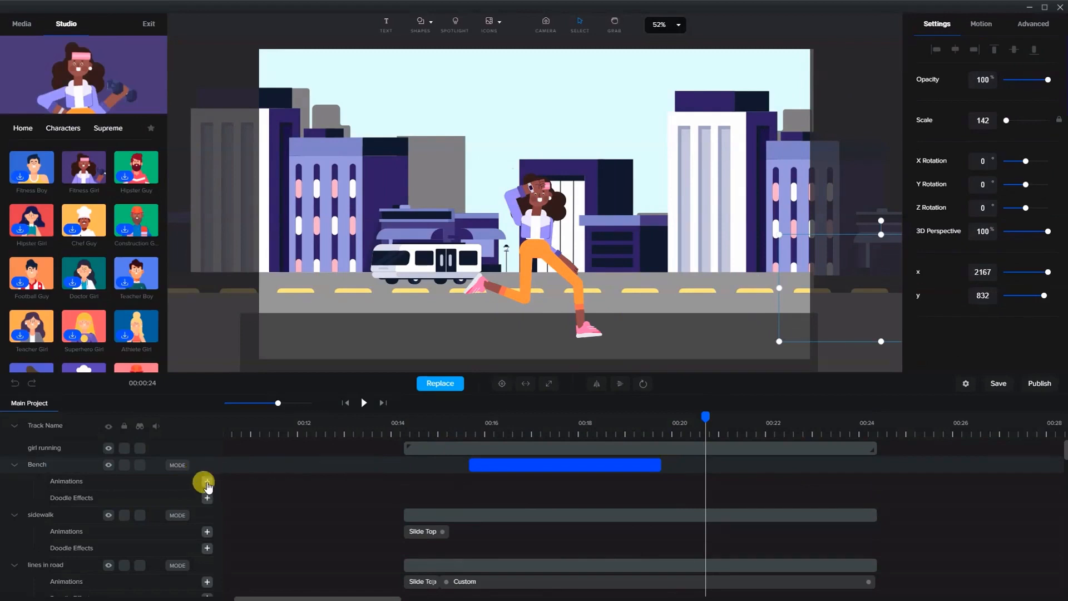
click(369, 490)
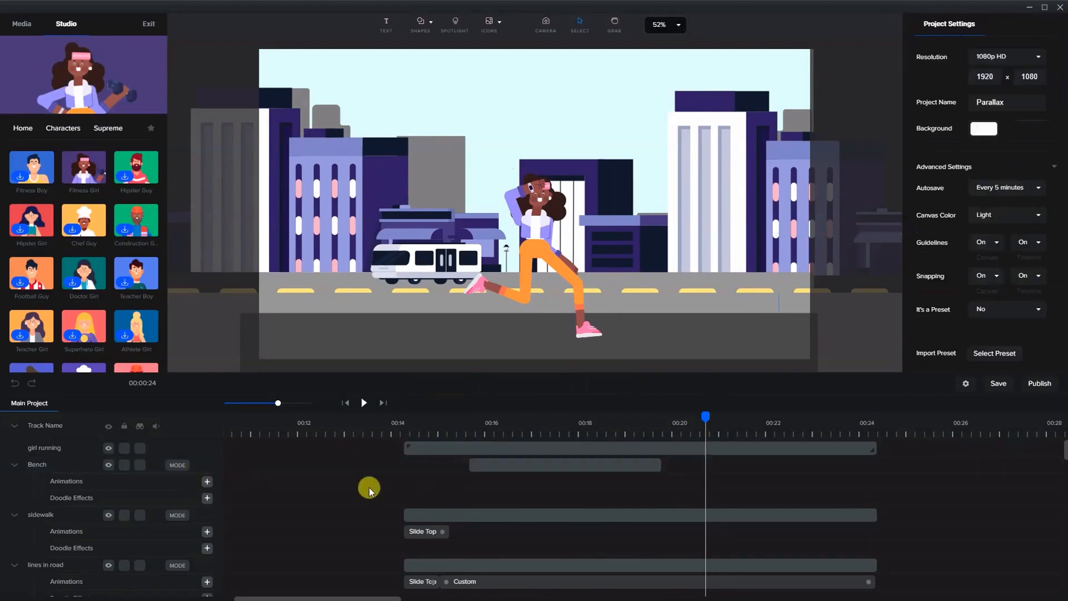
Add a custom Position animation with Linear easing for Both to the bench and start it at about 00:16.5
click(533, 424)
click(207, 481)
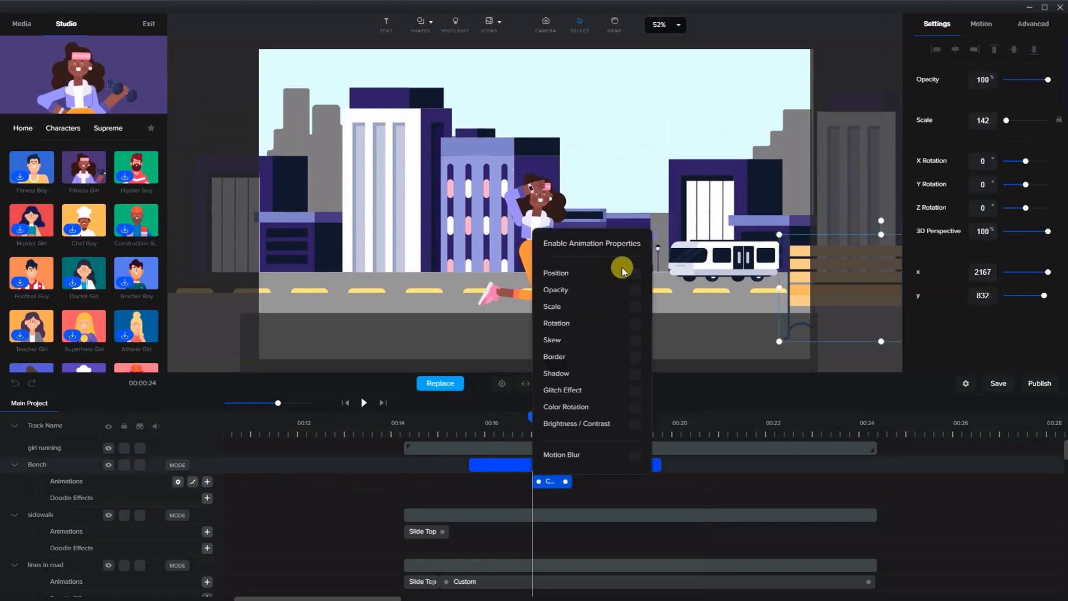
click(537, 478)
click(556, 504)
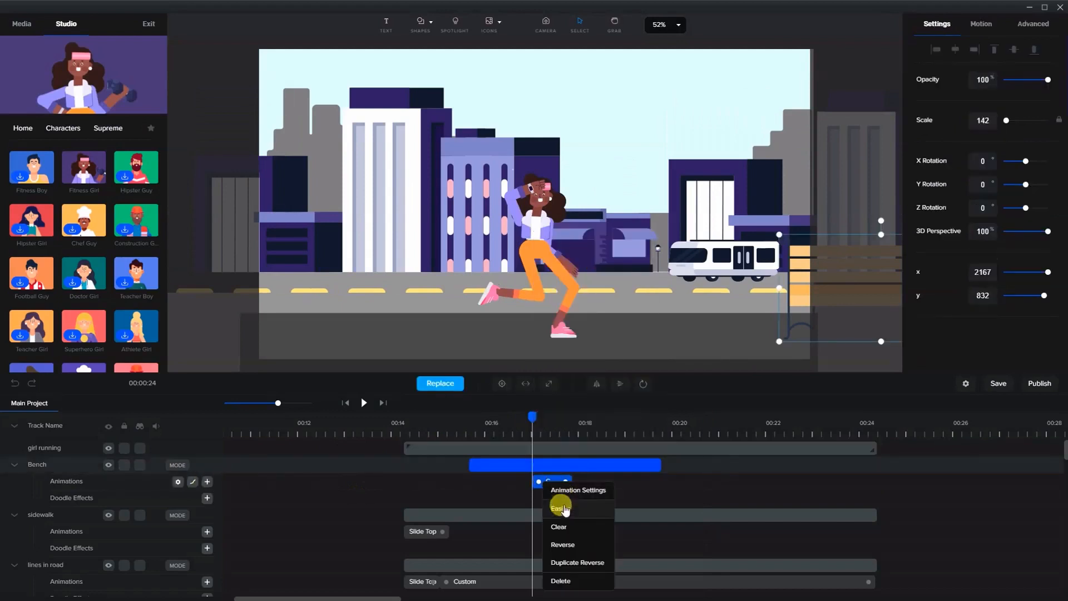
click(689, 337)
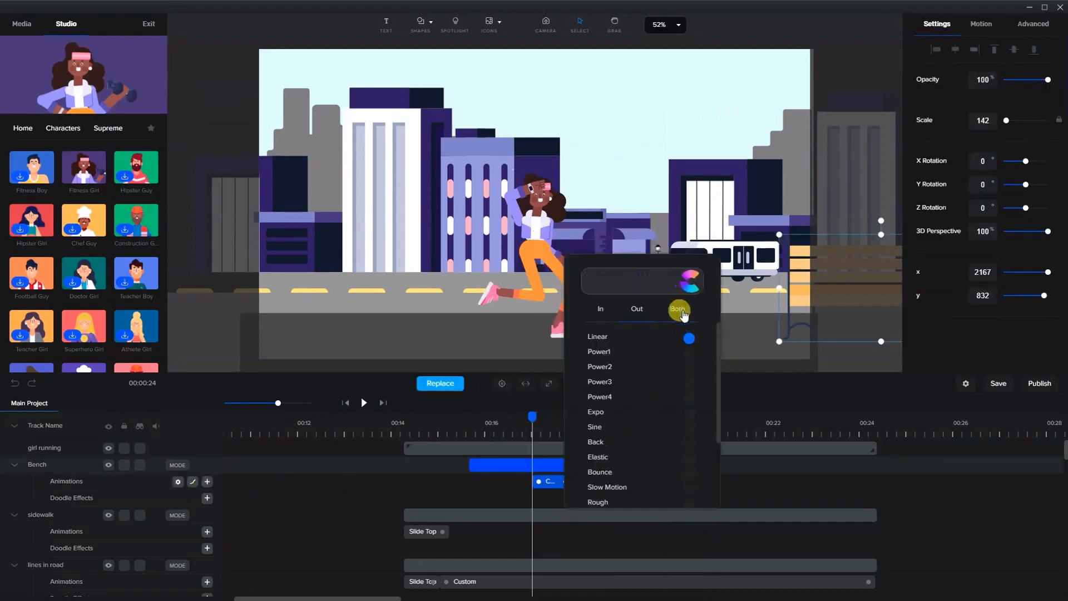
click(677, 309)
click(548, 480)
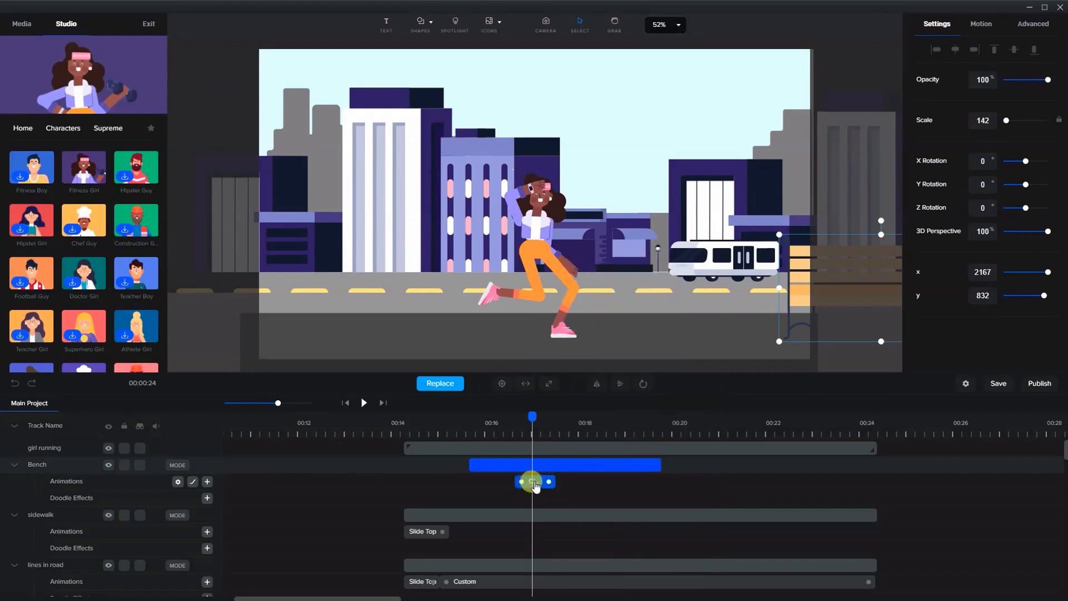
Scale the bench to 127 and set its start position beyond the canvas's right edge at x 2266, y 781
drag(532, 416, 505, 416)
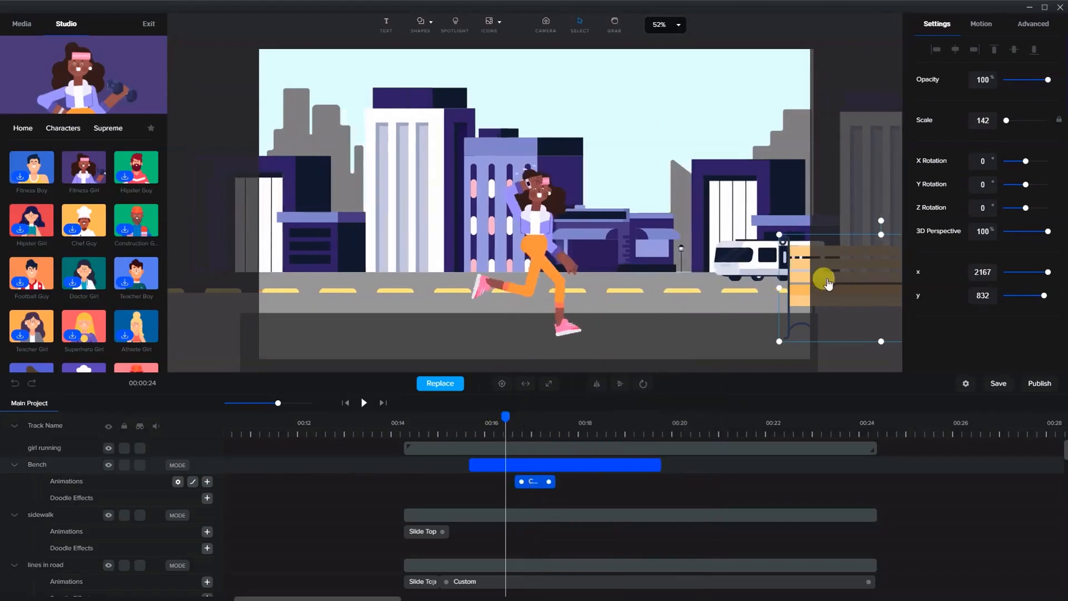
key(Right)
key(shift+Right)
key(shift+Right)
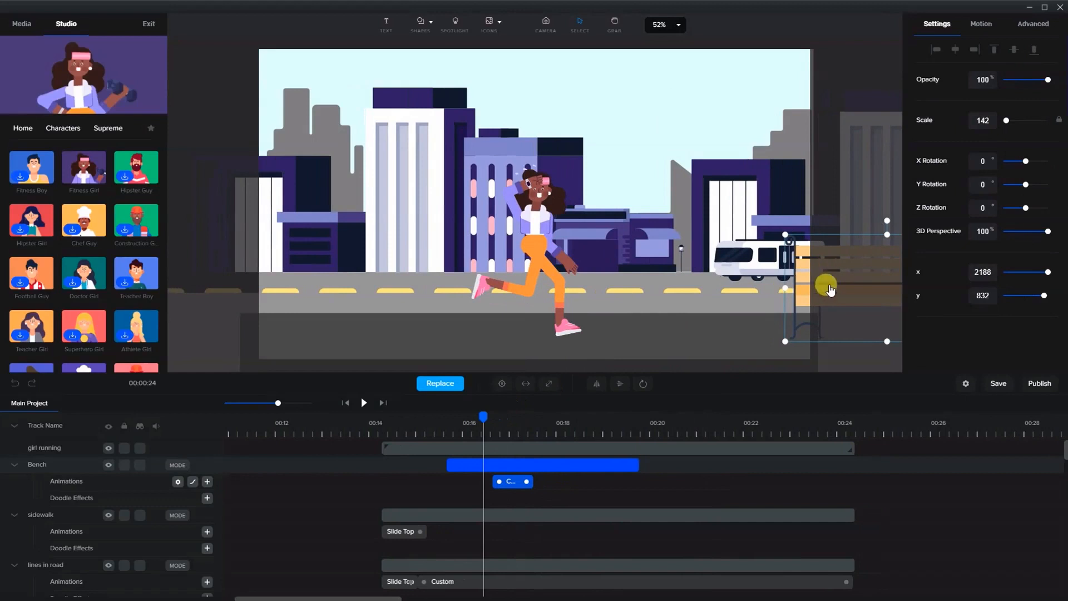
drag(828, 288, 586, 226)
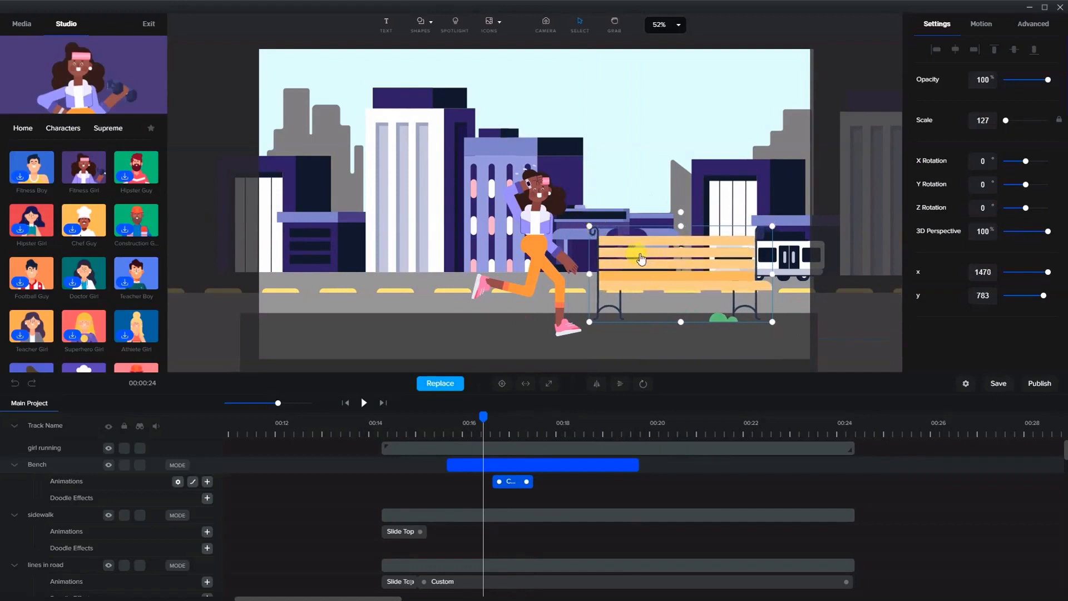
drag(640, 257, 869, 251)
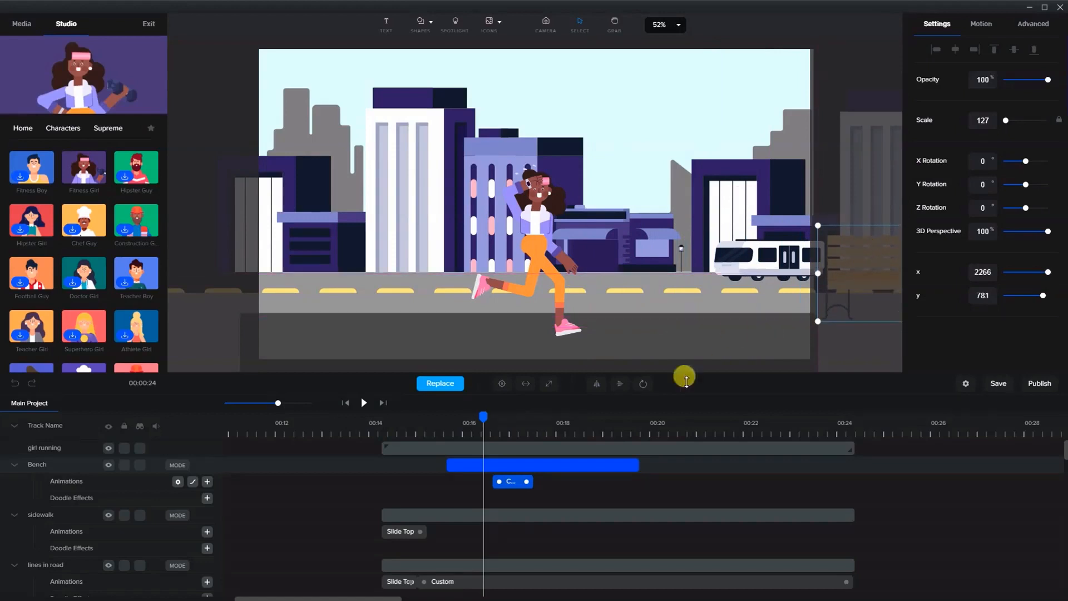
Set the bench's end position at about 00:18 beyond the canvas's left edge at x -335, y 781
drag(486, 420, 563, 418)
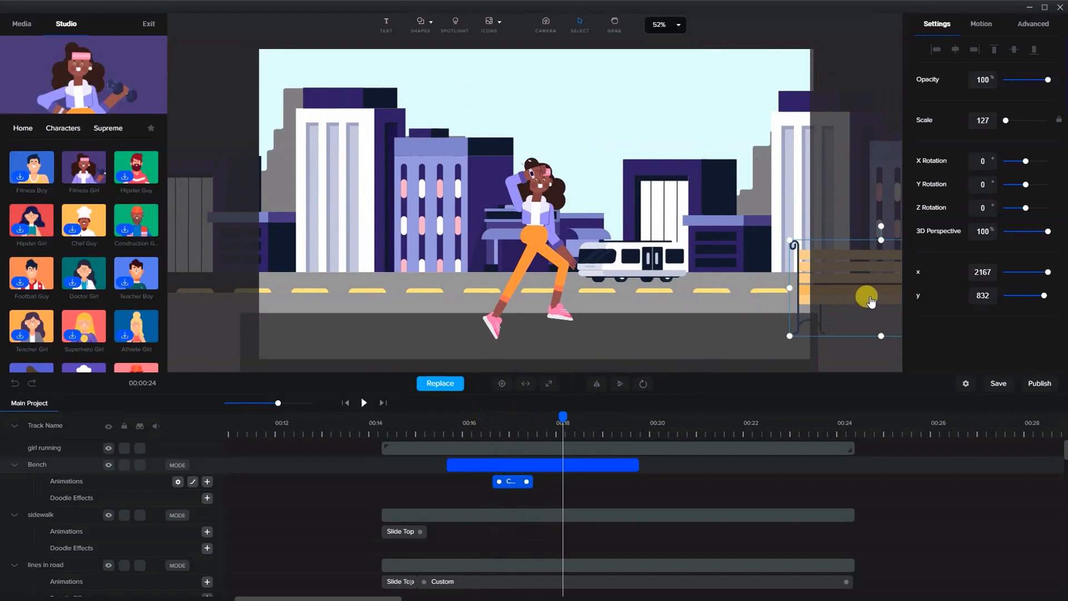
drag(871, 300, 154, 288)
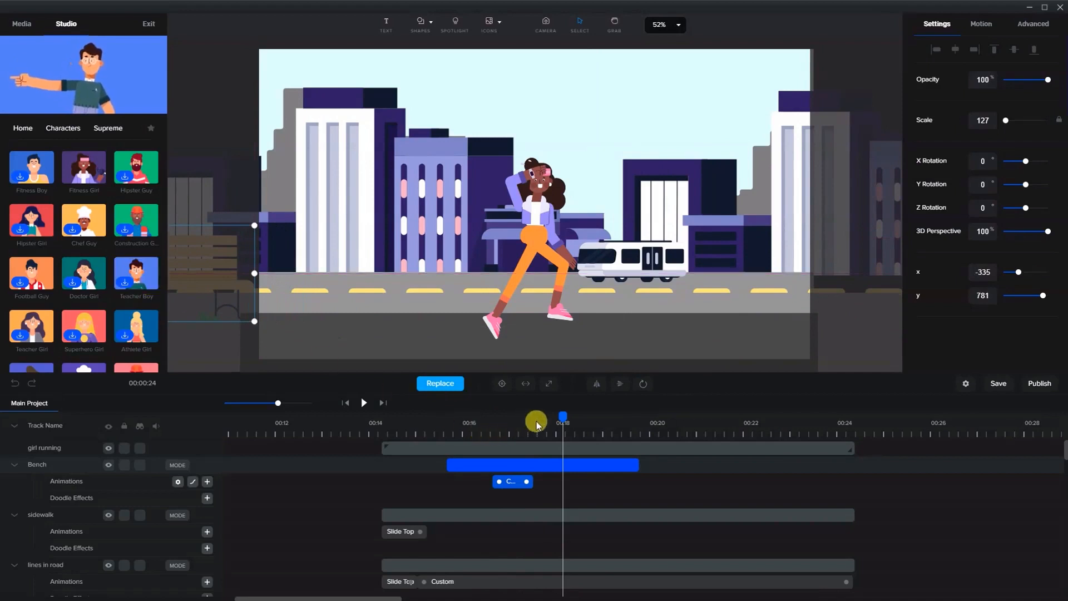
drag(538, 418, 506, 425)
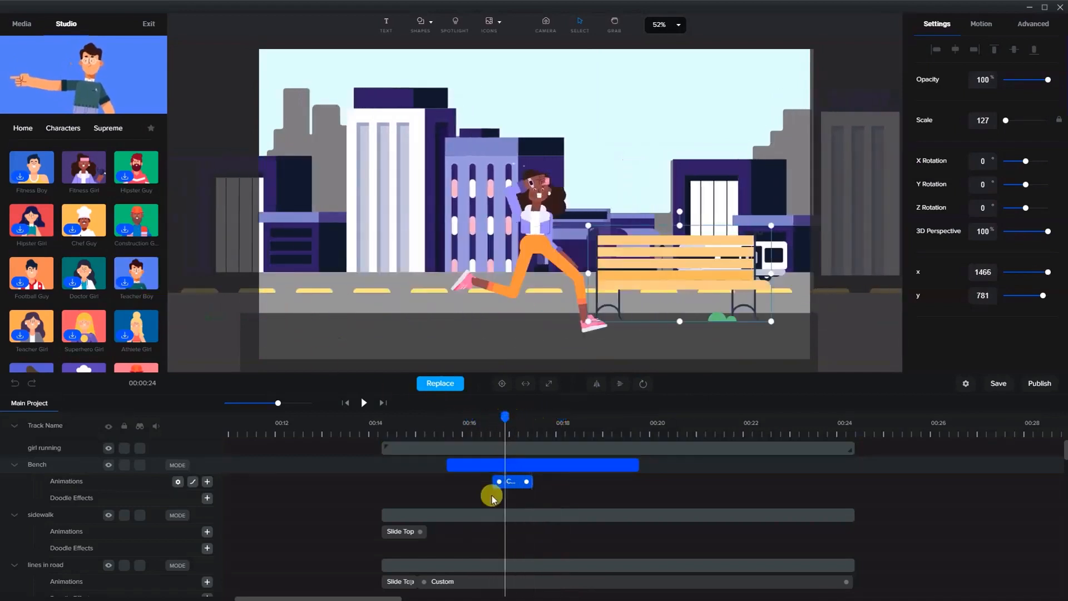
Stretch the bench's Custom animation across its whole clip and play the scene from about 00:15 to check its speed
drag(499, 482, 451, 482)
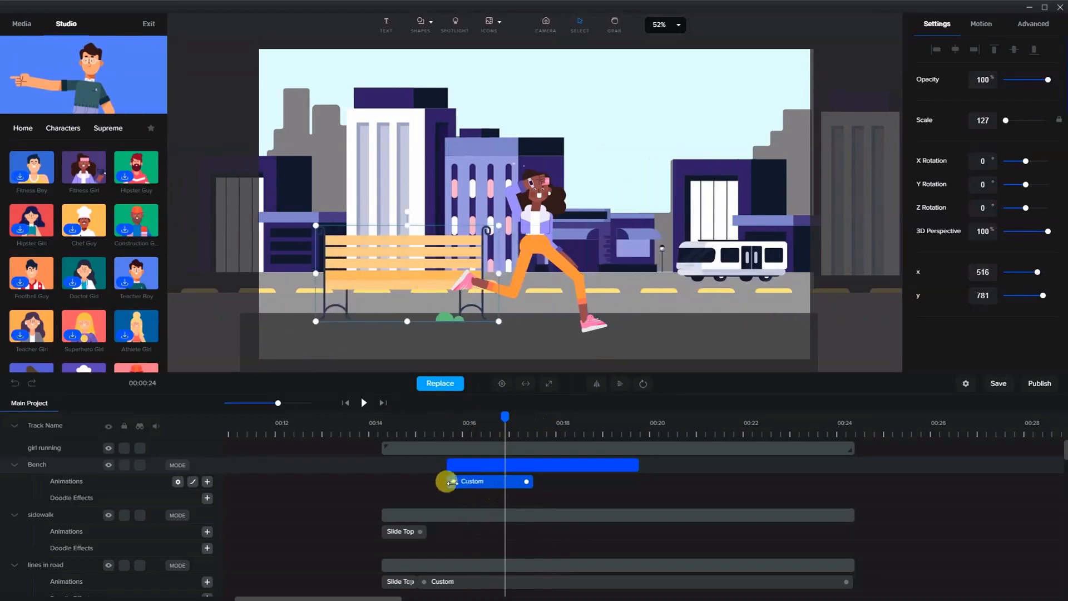
drag(528, 481, 624, 478)
drag(498, 417, 426, 429)
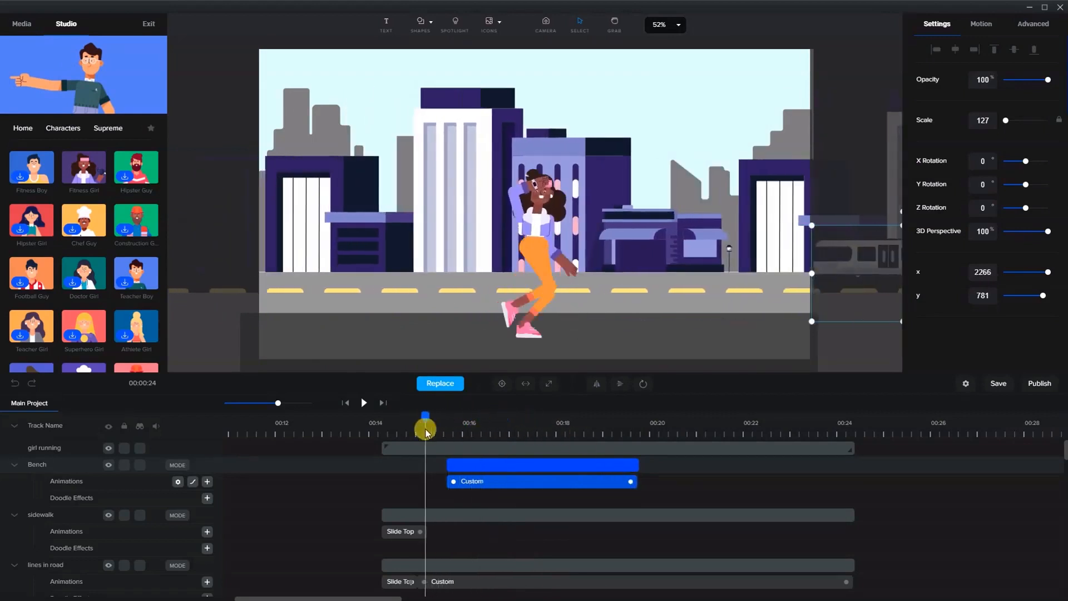
click(362, 403)
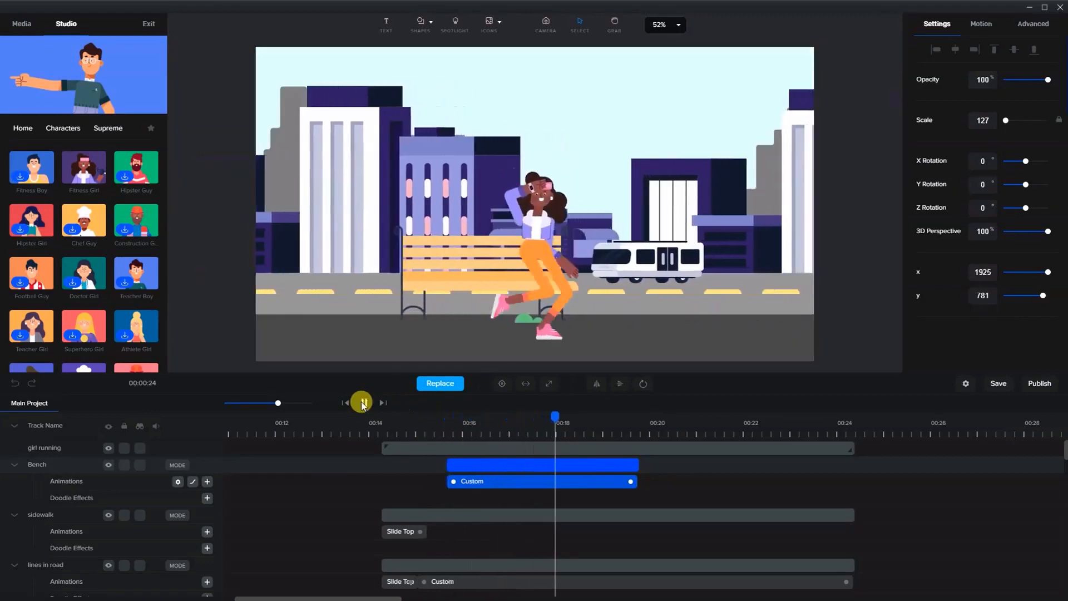
click(362, 403)
Duplicate the Bench clip with its animation, placing one clip at about 00:14.7 and the other at about 00:19.7
click(594, 465)
click(631, 481)
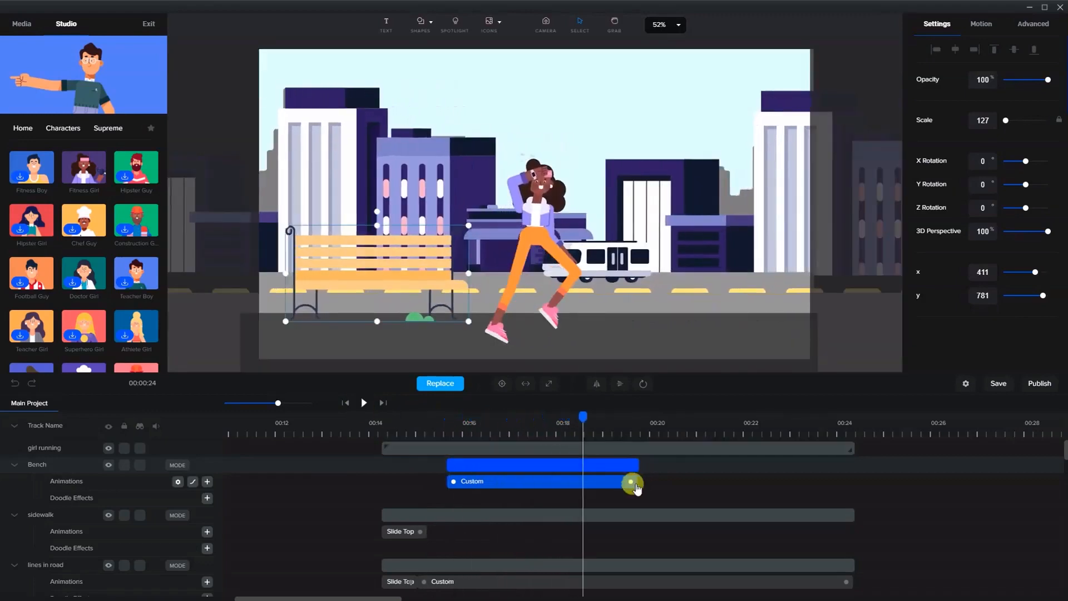
drag(632, 482, 625, 478)
drag(562, 464, 685, 428)
right_click(536, 465)
click(562, 491)
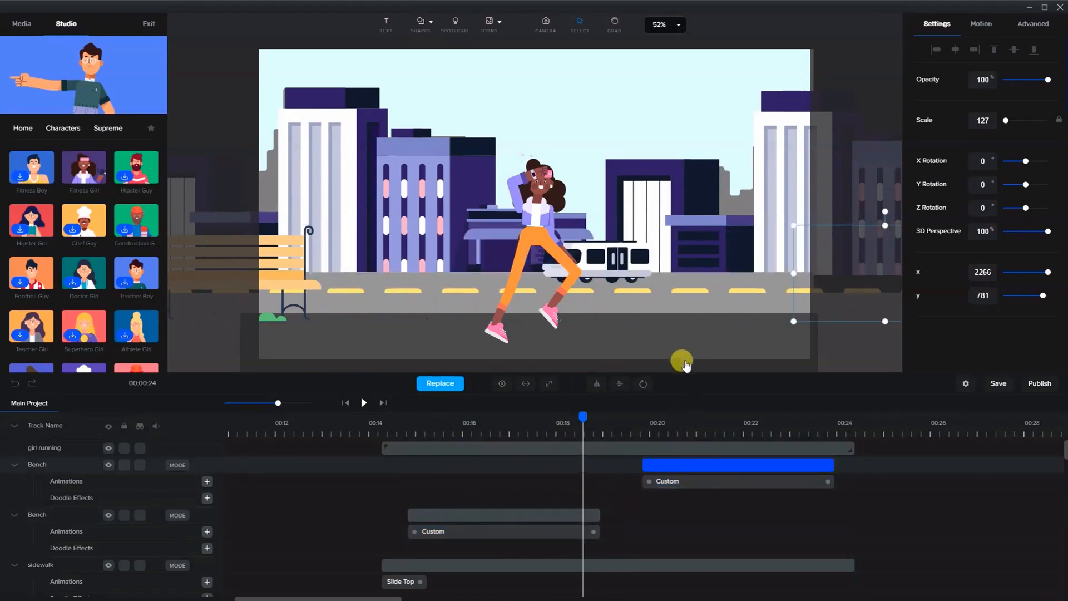
Play the scene from about 00:14 to examine how both benches and the other layers move past the running girl
click(374, 431)
click(363, 403)
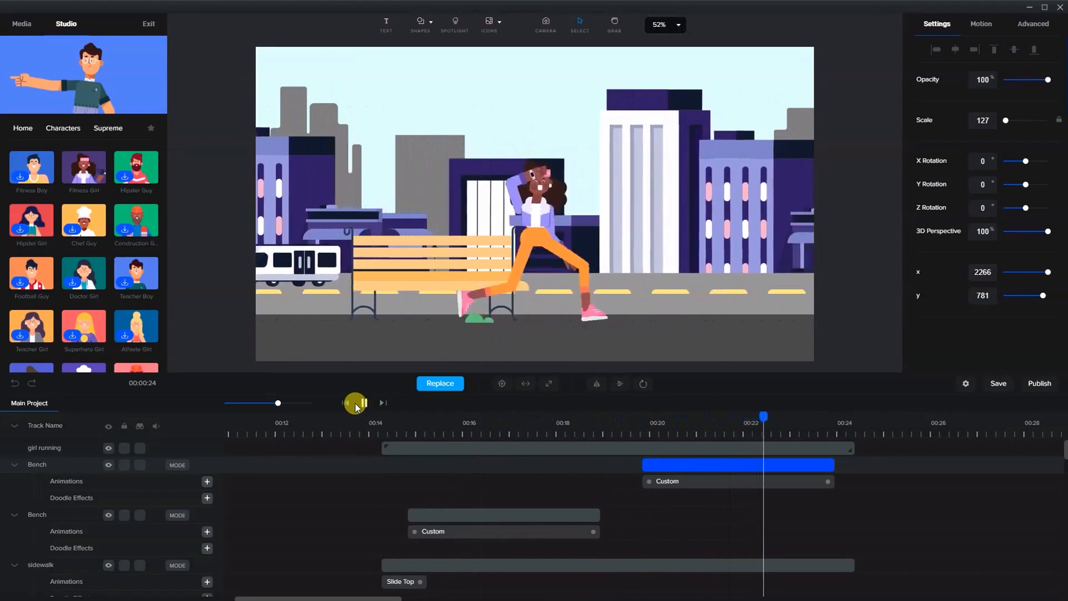
click(361, 403)
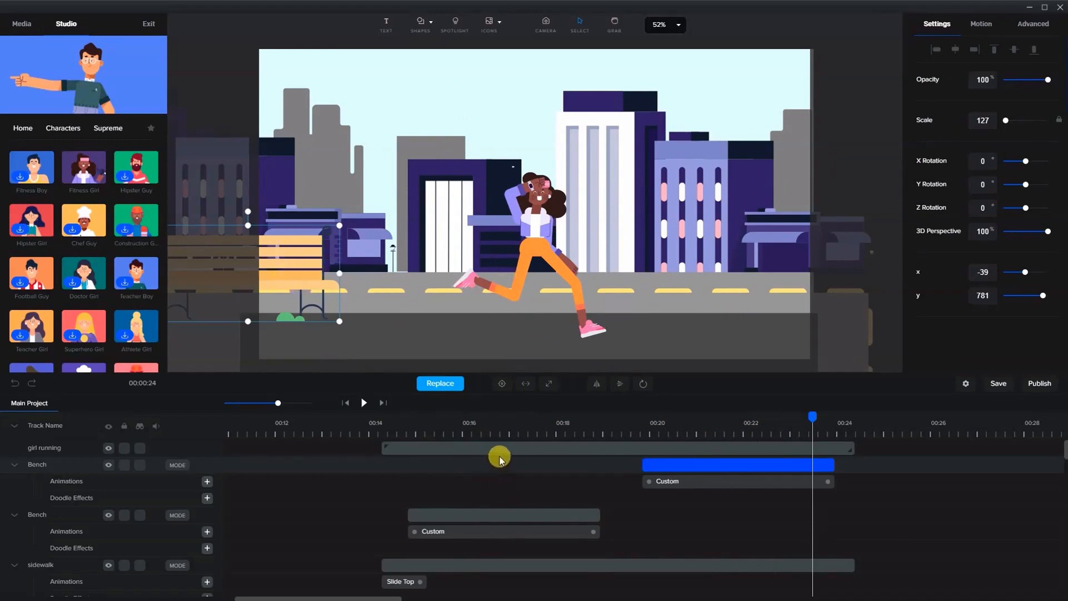
click(544, 173)
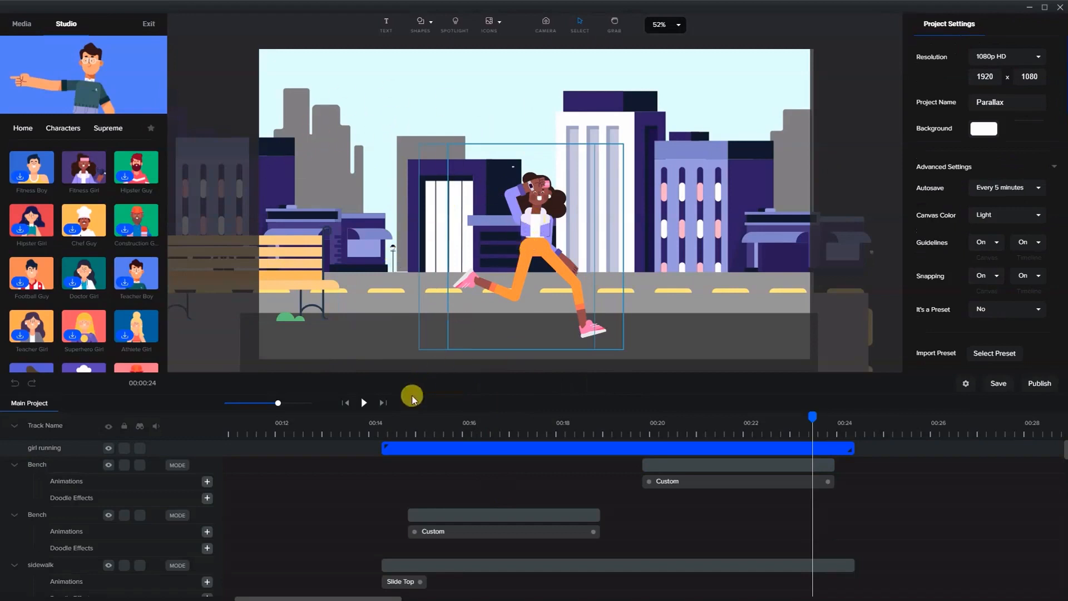
drag(383, 433, 380, 430)
click(363, 410)
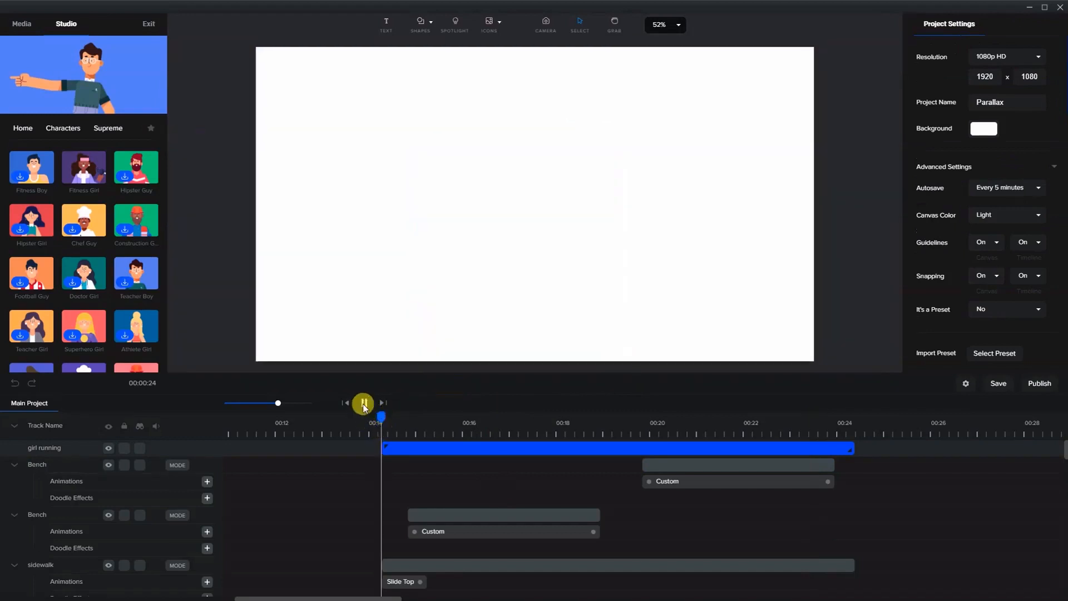